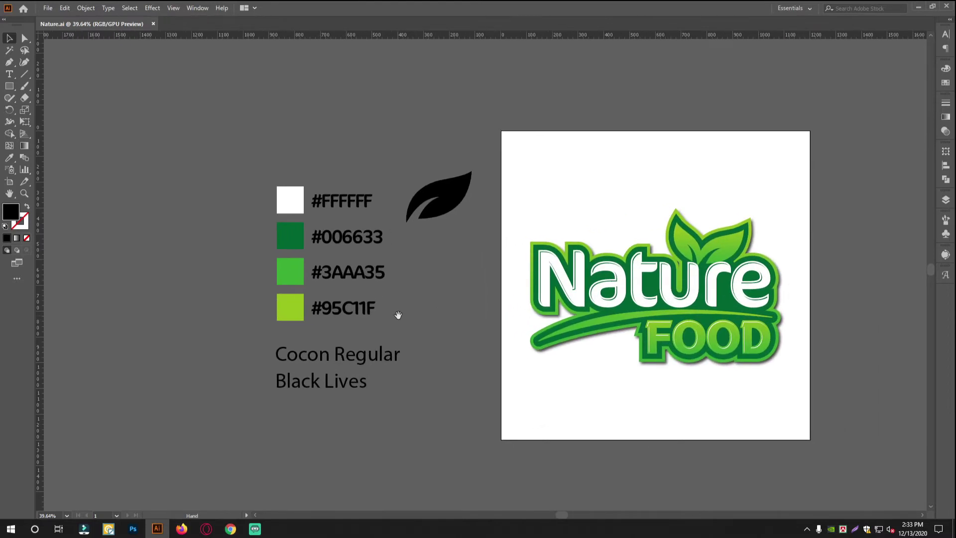
# Examine the finished Nature Food logo together with its color palette, listed fonts and leaf shape
pyautogui.scroll(1, 412, 277)
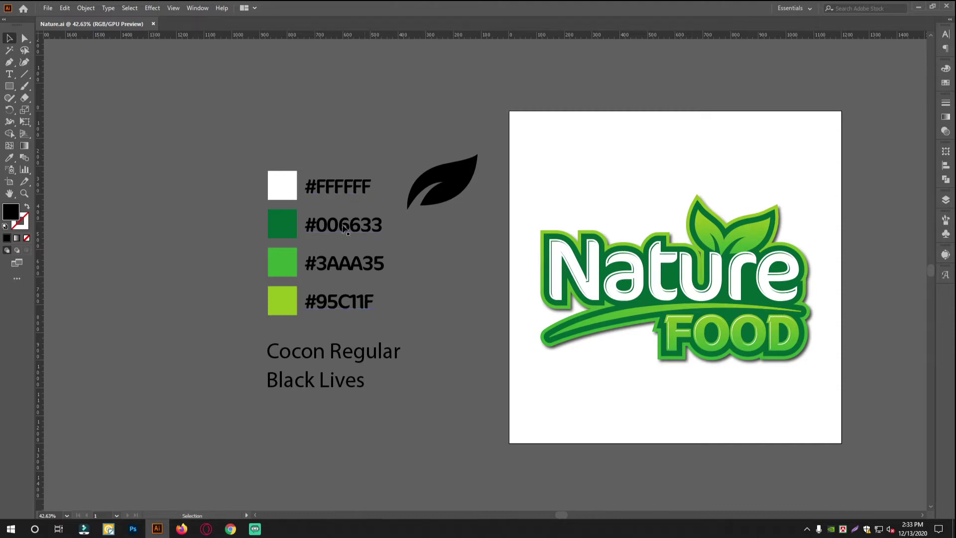
pyautogui.moveTo(457, 358); pyautogui.dragTo(449, 322)
pyautogui.scroll(-1, 452, 320)
pyautogui.scroll(2, 456, 320)
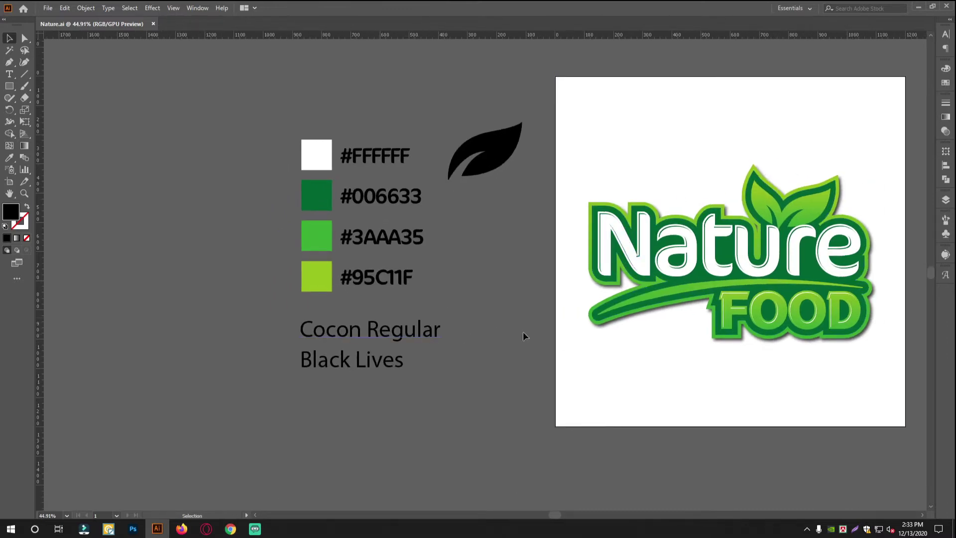
pyautogui.moveTo(492, 369); pyautogui.dragTo(548, 354)
pyautogui.scroll(-1, 441, 343)
pyautogui.moveTo(484, 316)
pyautogui.mouseDown()
pyautogui.moveTo(492, 306)
pyautogui.moveTo(479, 313)
pyautogui.mouseUp()
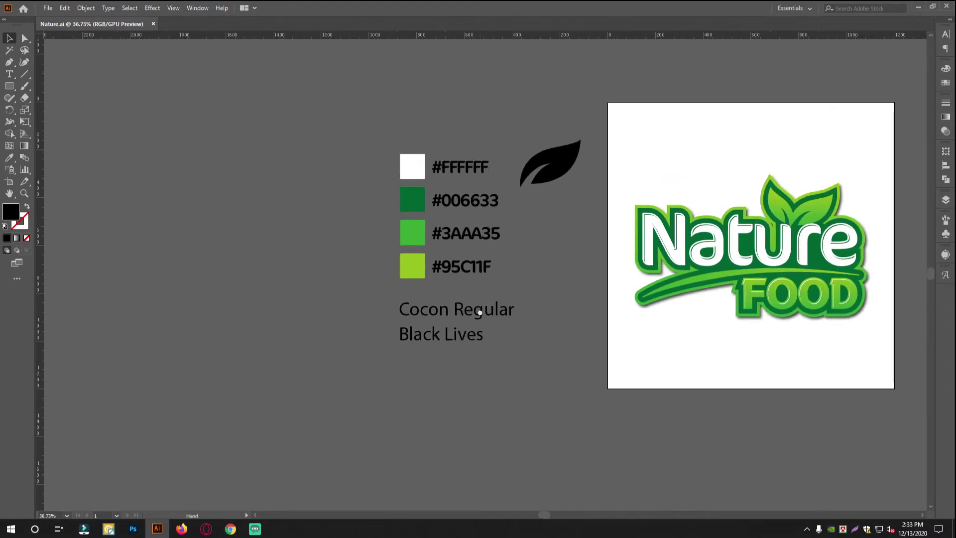
# Add the text "Nature" in the empty area beside the color palette and enlarge it to about 226 pt
pyautogui.moveTo(314, 272); pyautogui.dragTo(405, 273)
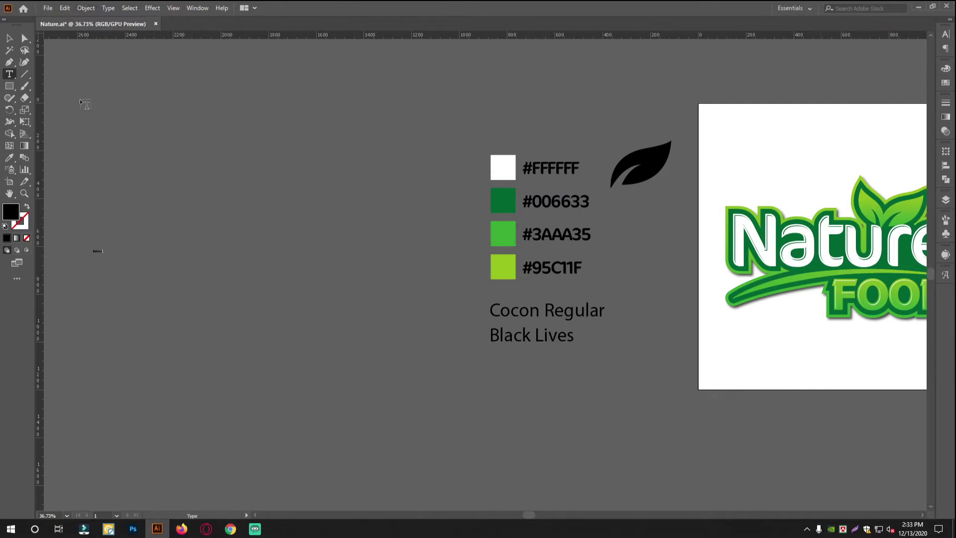
pyautogui.moveTo(103, 248); pyautogui.dragTo(320, 168)
pyautogui.doubleClick(155, 235)
pyautogui.moveTo(155, 235); pyautogui.dragTo(148, 234)
pyautogui.write('ure')
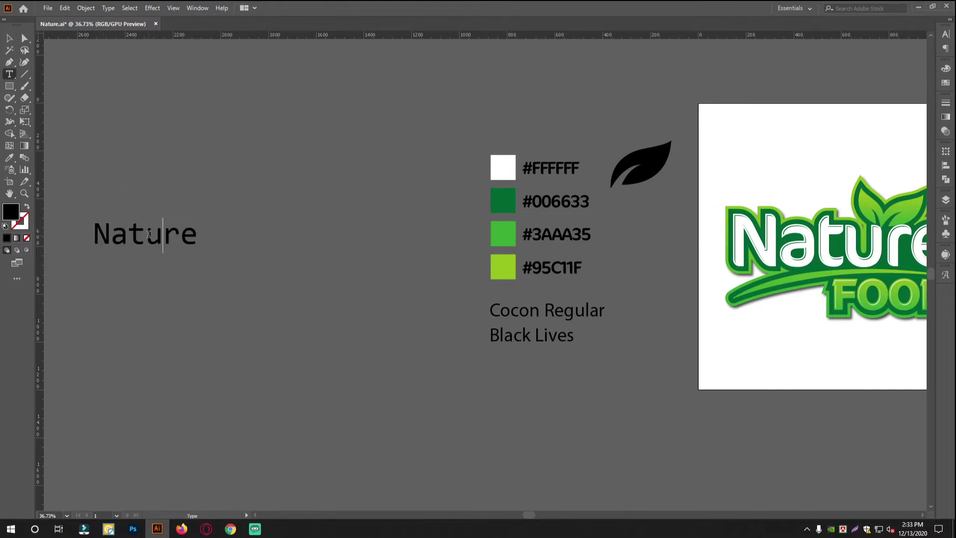
pyautogui.moveTo(197, 235); pyautogui.dragTo(271, 235)
pyautogui.click(336, 228)
pyautogui.moveTo(337, 228); pyautogui.dragTo(303, 289)
pyautogui.scroll(-2, 303, 289)
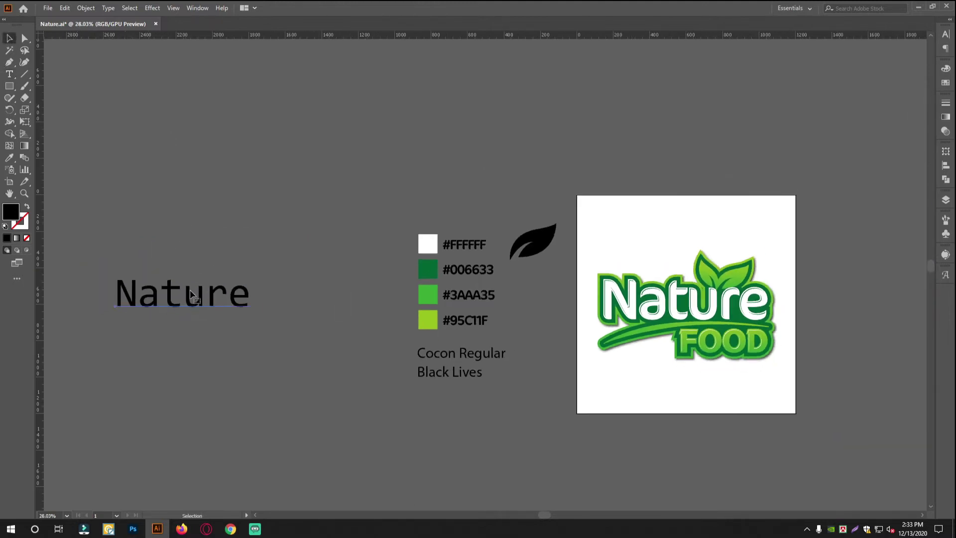
# Set the font of the Nature text to Cocon-Regular
pyautogui.click(945, 35)
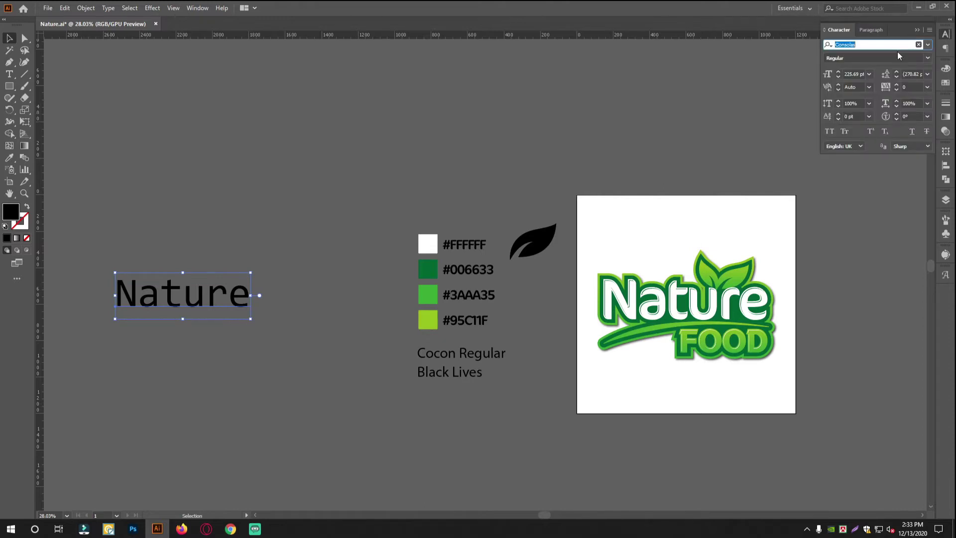
pyautogui.write('con')
pyautogui.press('BackSpace')
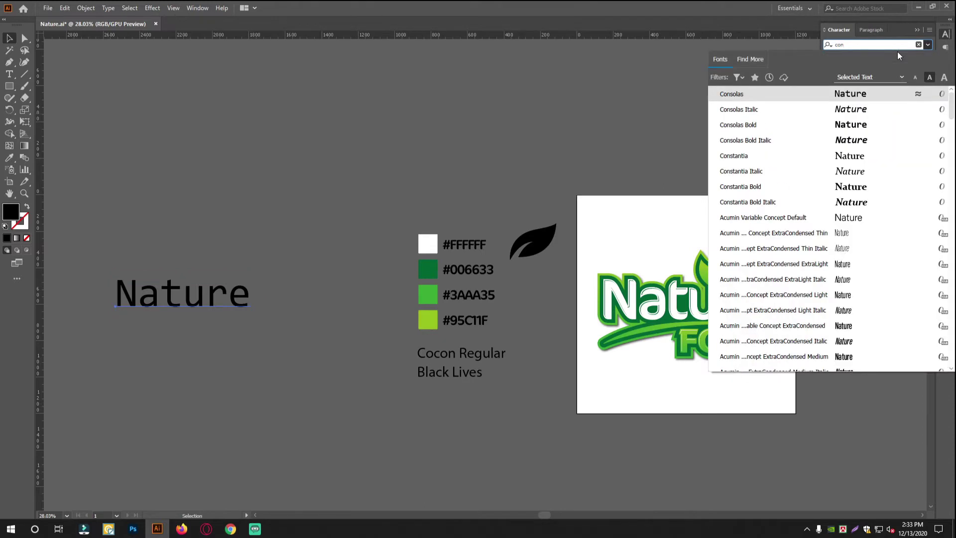
pyautogui.write('con')
pyautogui.press('Return')
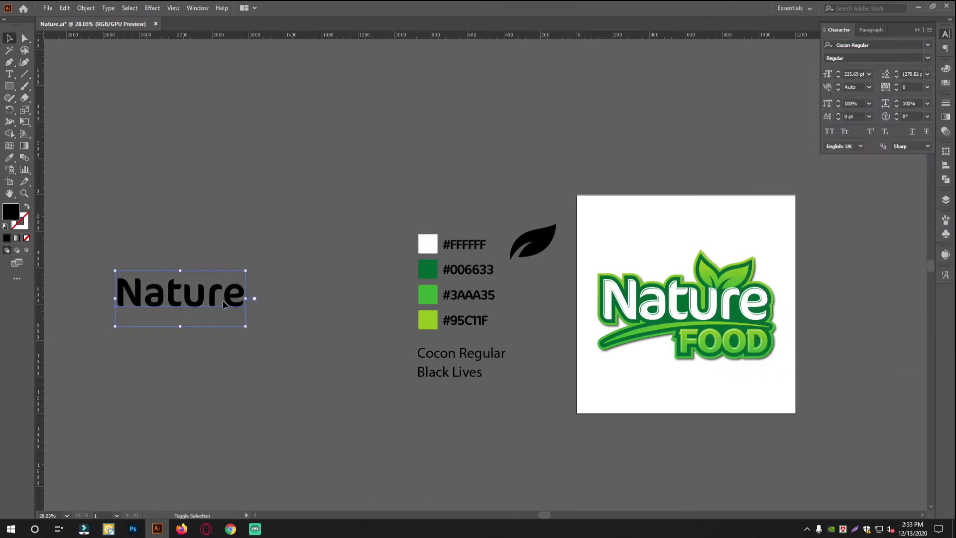
# Scale the Nature text up to about 554 pt and place it below and to the left of the color palette
pyautogui.moveTo(245, 298); pyautogui.dragTo(341, 298)
pyautogui.moveTo(377, 322); pyautogui.dragTo(417, 277)
pyautogui.scroll(-2, 417, 278)
pyautogui.moveTo(271, 263); pyautogui.dragTo(285, 464)
pyautogui.moveTo(325, 464); pyautogui.dragTo(329, 416)
pyautogui.scroll(2, 338, 359)
pyautogui.moveTo(343, 376)
pyautogui.mouseDown()
pyautogui.moveTo(324, 395)
pyautogui.moveTo(334, 381)
pyautogui.mouseUp()
pyautogui.moveTo(500, 380); pyautogui.dragTo(493, 379)
pyautogui.scroll(-1, 492, 377)
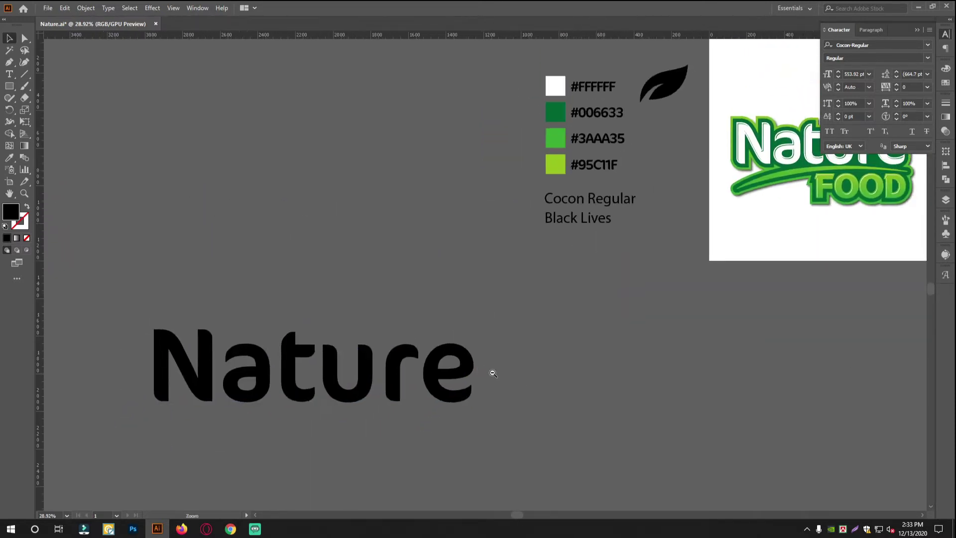
# Tighten the tracking of the Nature text to -50
pyautogui.click(897, 90)
pyautogui.click(896, 89)
pyautogui.click(897, 89)
pyautogui.click(896, 90)
pyautogui.click(896, 89)
pyautogui.click(624, 429)
pyautogui.moveTo(445, 386)
pyautogui.mouseDown()
pyautogui.moveTo(456, 386)
pyautogui.moveTo(436, 375)
pyautogui.mouseUp()
pyautogui.moveTo(434, 375); pyautogui.dragTo(452, 395)
pyautogui.moveTo(367, 362); pyautogui.dragTo(399, 358)
pyautogui.moveTo(243, 399); pyautogui.dragTo(260, 392)
pyautogui.moveTo(395, 368); pyautogui.dragTo(363, 374)
pyautogui.moveTo(364, 374); pyautogui.dragTo(343, 374)
pyautogui.moveTo(398, 370); pyautogui.dragTo(347, 370)
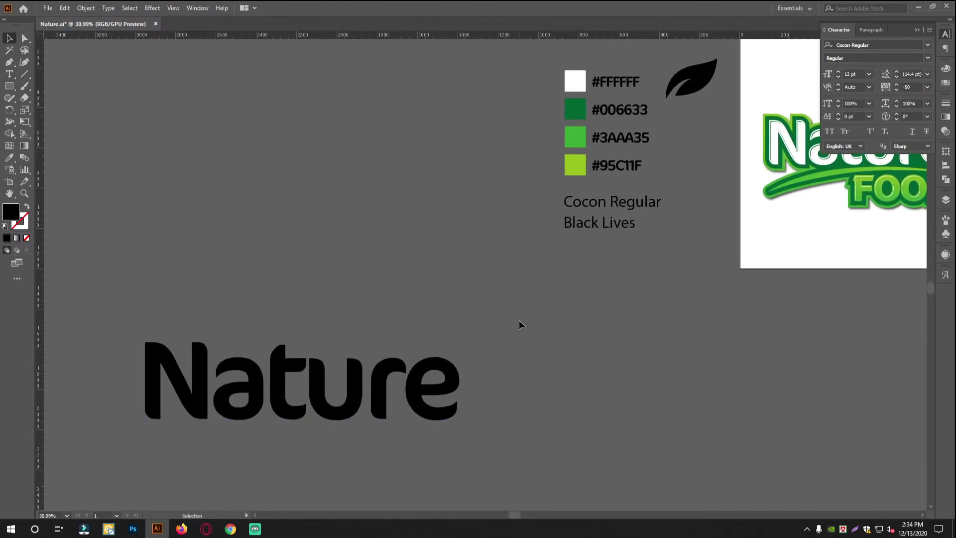
pyautogui.click(360, 367)
pyautogui.moveTo(469, 408); pyautogui.dragTo(440, 396)
pyautogui.moveTo(342, 388); pyautogui.dragTo(401, 361)
pyautogui.moveTo(396, 355); pyautogui.dragTo(385, 387)
# Move the black leaf shape from beside the color palette to just above the Nature text
pyautogui.click(528, 303)
pyautogui.moveTo(693, 324); pyautogui.dragTo(617, 378)
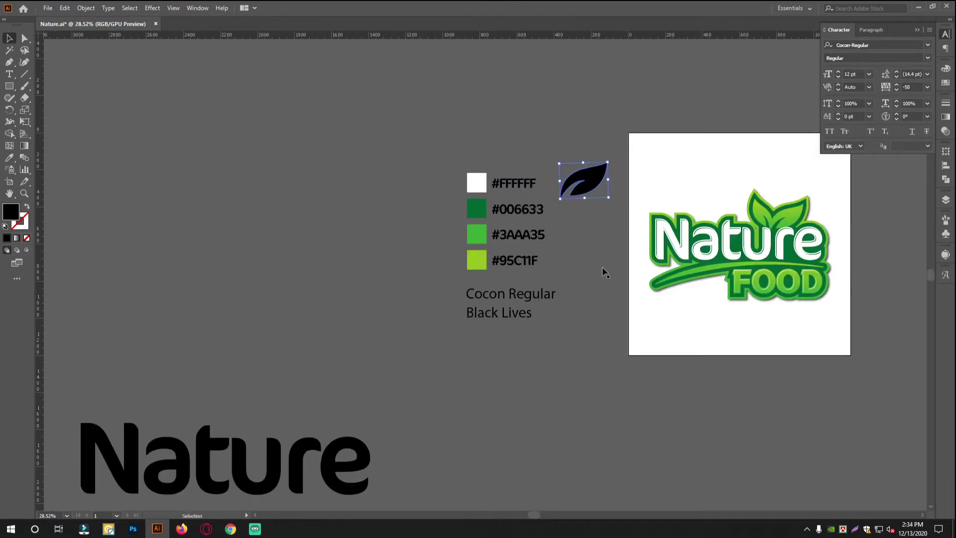
pyautogui.moveTo(605, 271); pyautogui.dragTo(666, 222)
pyautogui.moveTo(663, 116); pyautogui.dragTo(414, 275)
pyautogui.click(471, 271)
pyautogui.moveTo(350, 370); pyautogui.dragTo(403, 326)
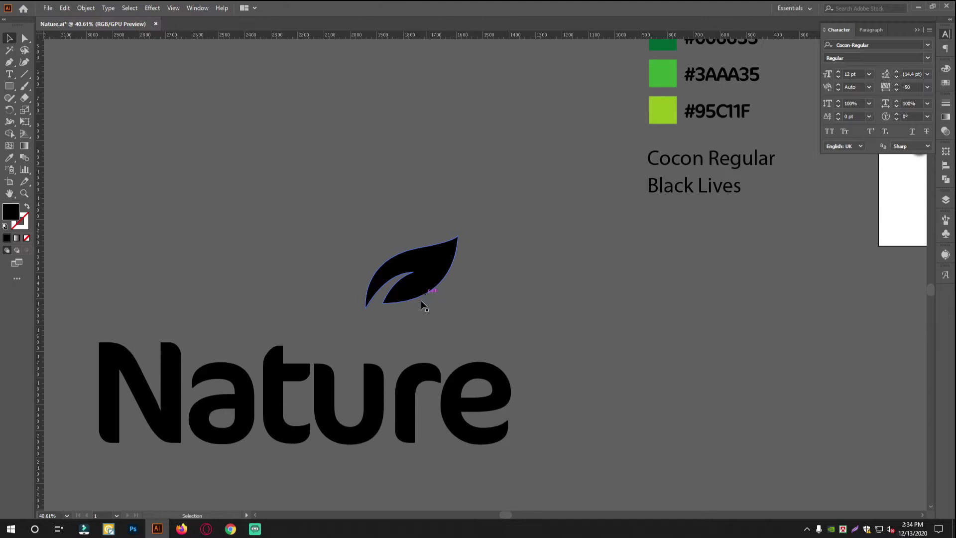
# Switch to the Opera browser and search Google Images for "leaf logo"
pyautogui.click(206, 529)
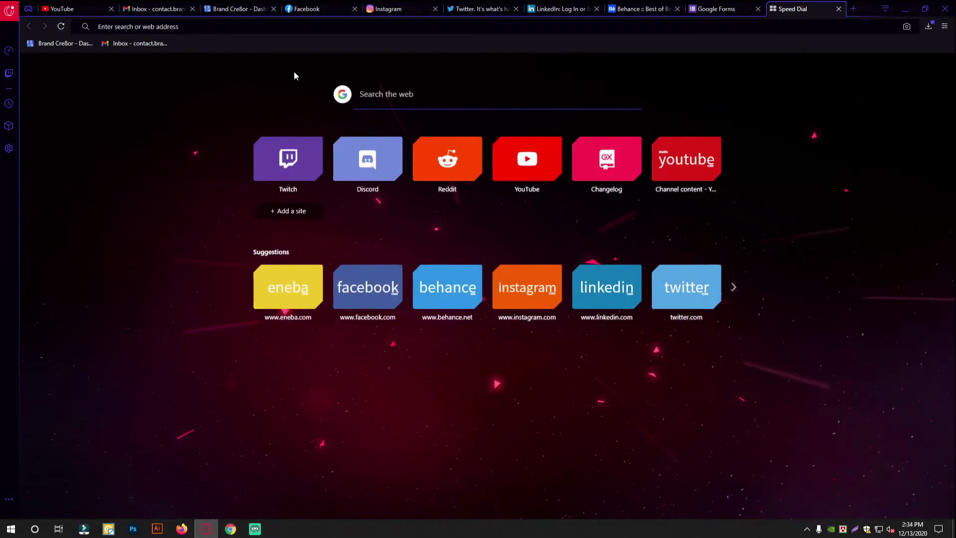
pyautogui.write('leaf logo')
pyautogui.press('Return')
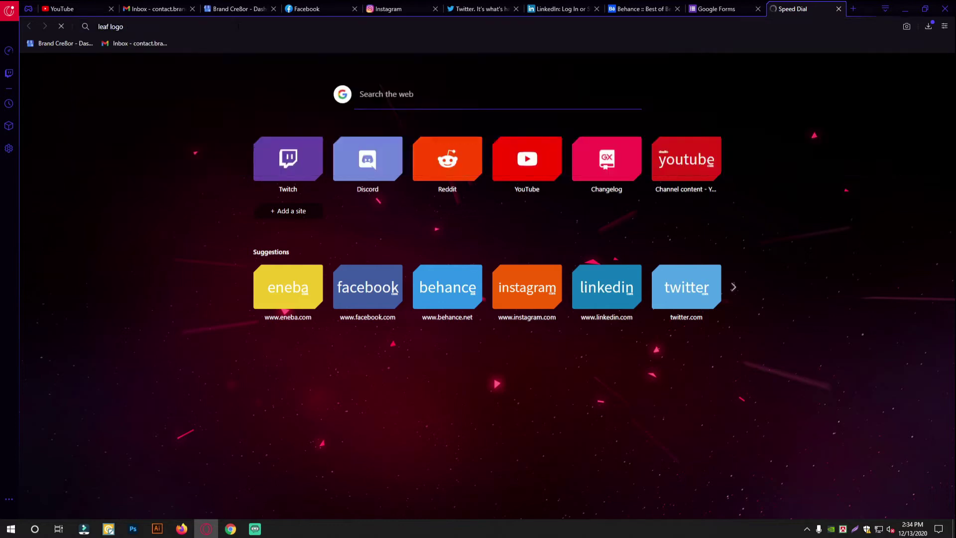
pyautogui.click(155, 102)
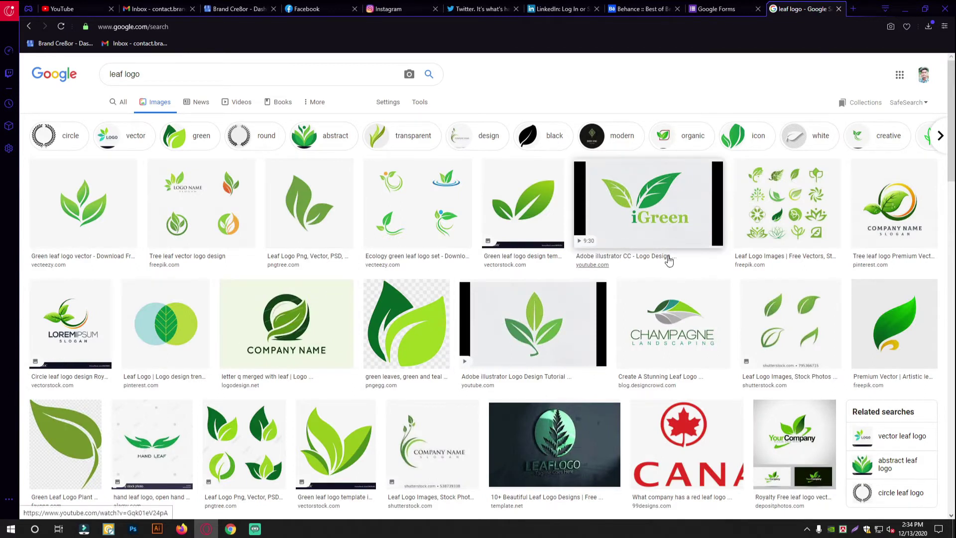
# Browse the leaf logo images, preview the Pngtree set of four leaf designs, and return to Illustrator
pyautogui.scroll(-1, 815, 335)
pyautogui.scroll(-3, 815, 335)
pyautogui.scroll(-3, 379, 304)
pyautogui.scroll(3, 379, 305)
pyautogui.scroll(-1, 379, 306)
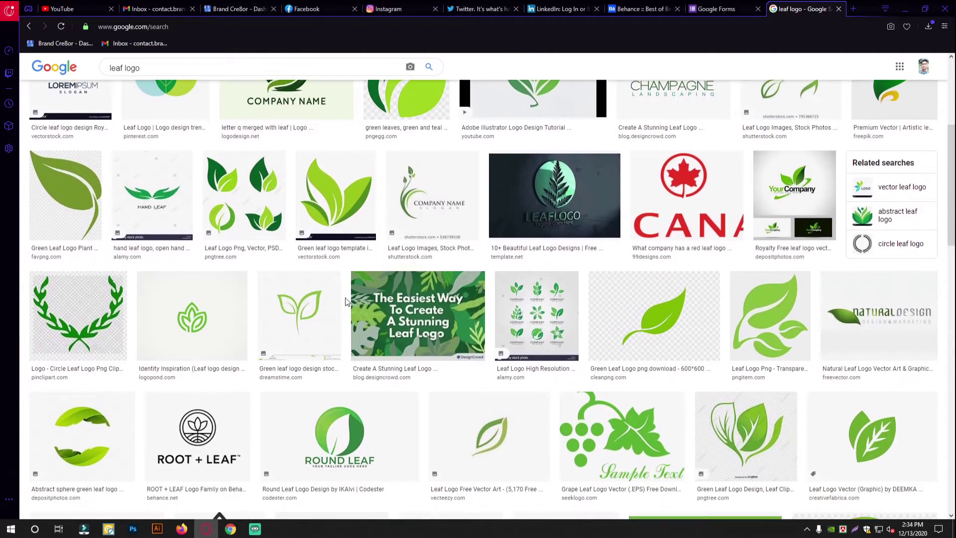
pyautogui.click(244, 196)
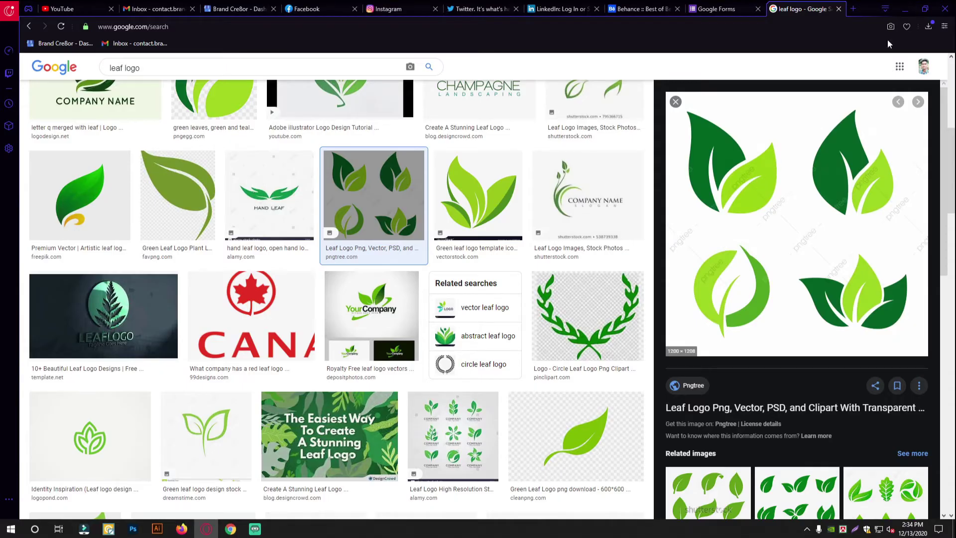
pyautogui.click(904, 9)
# Reposition the leaf above the Nature text and create a mirrored copy of it across the vertical axis with Reflect
pyautogui.scroll(-4, 378, 305)
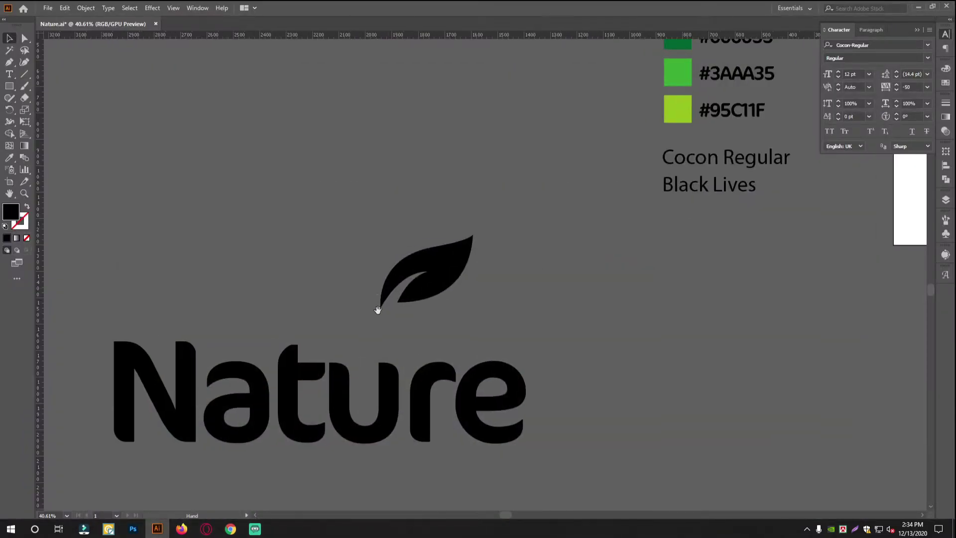
pyautogui.scroll(3, 453, 293)
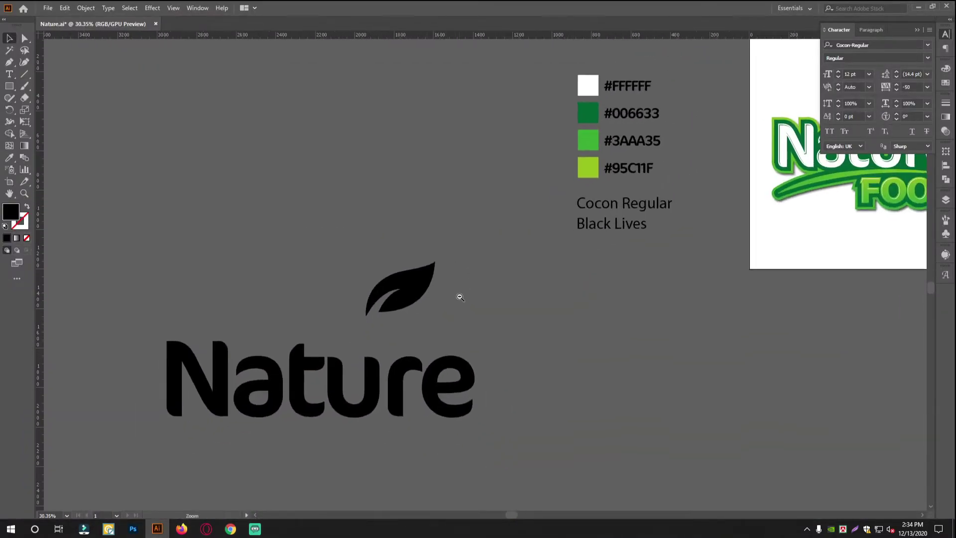
pyautogui.scroll(3, 279, 336)
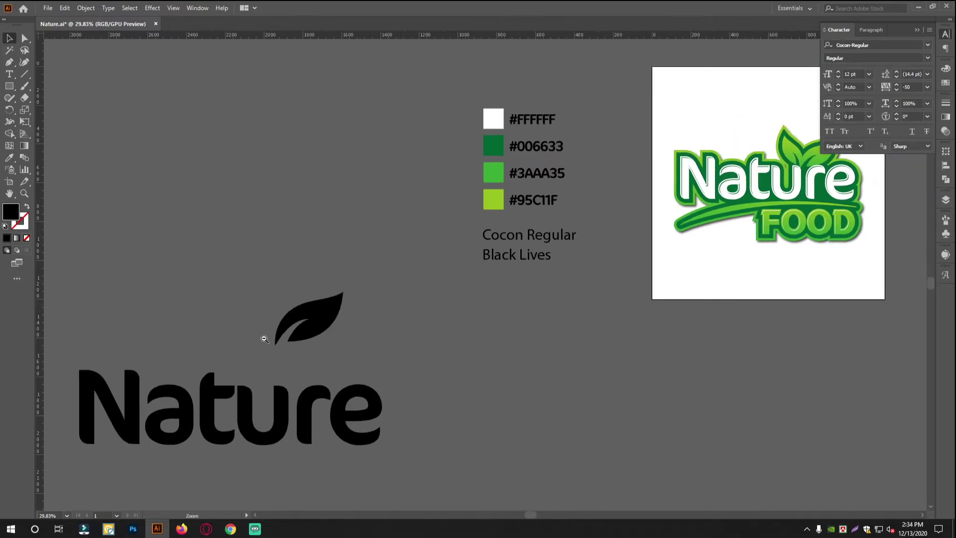
pyautogui.moveTo(320, 310); pyautogui.dragTo(332, 288)
pyautogui.rightClick(477, 327)
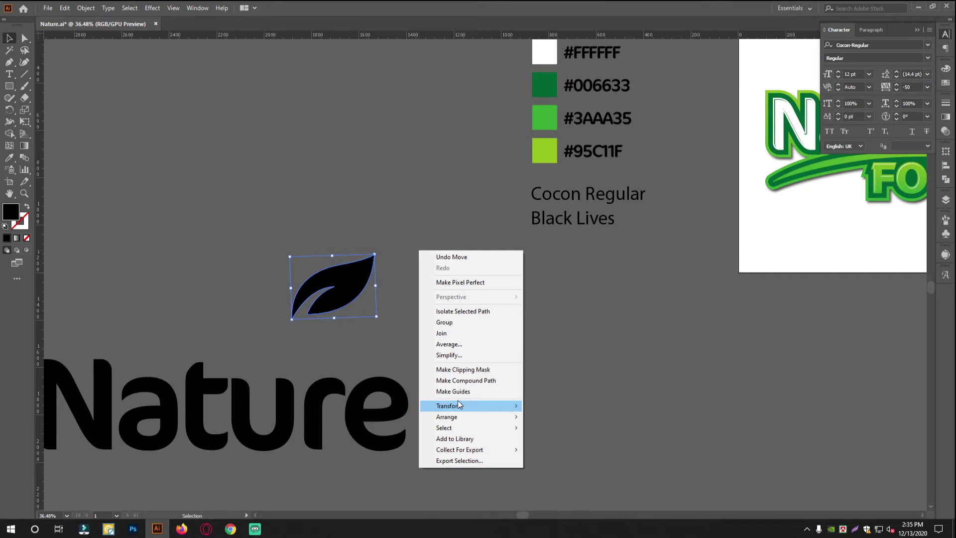
pyautogui.moveTo(448, 408)
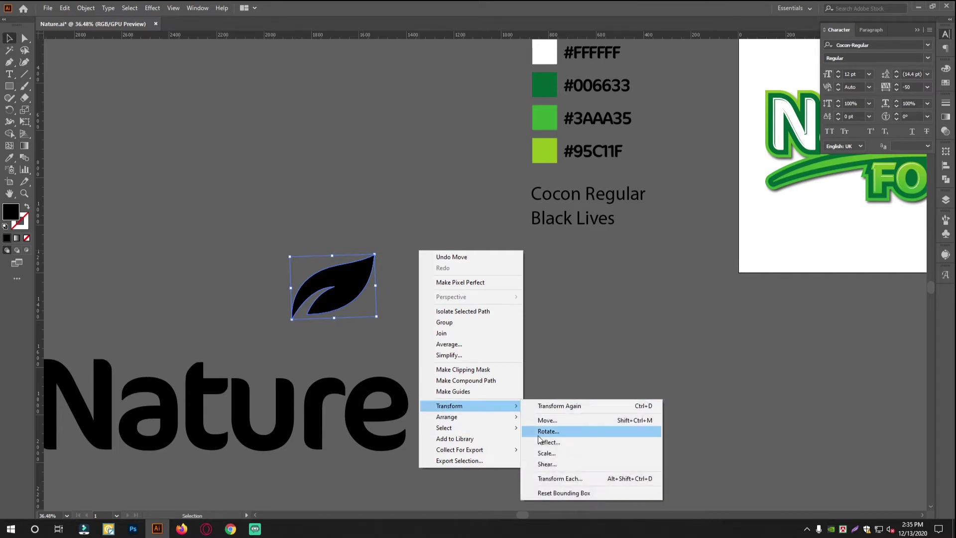
pyautogui.click(548, 442)
pyautogui.click(426, 328)
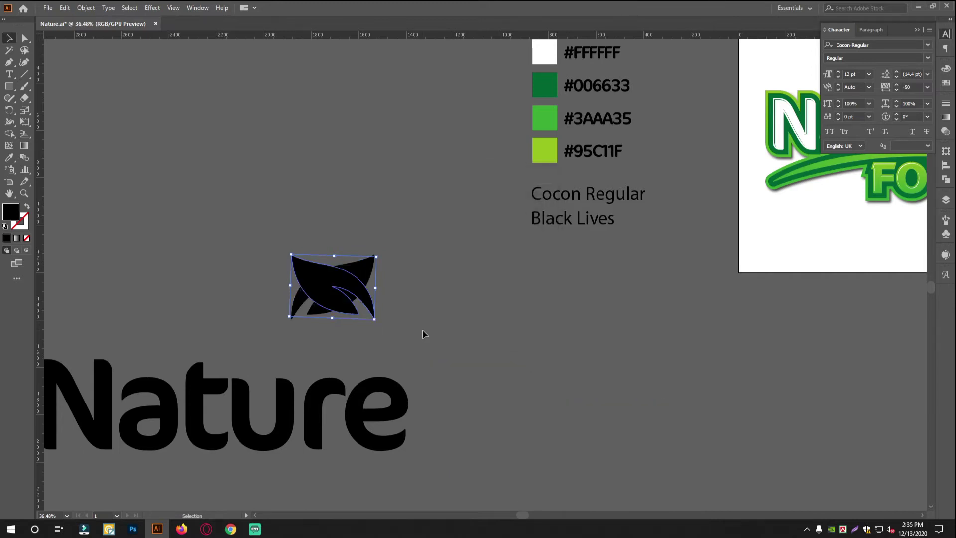
# Move the mirrored leaf to the left of the original so their bases meet, and scale it down slightly
pyautogui.scroll(2, 293, 243)
pyautogui.moveTo(377, 308); pyautogui.dragTo(234, 300)
pyautogui.moveTo(170, 259); pyautogui.dragTo(196, 273)
pyautogui.scroll(5, 277, 300)
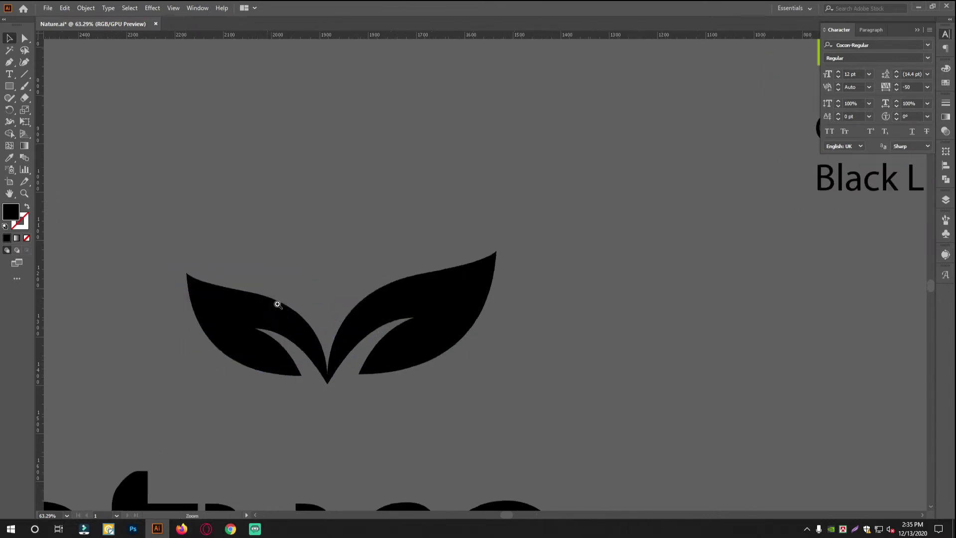
pyautogui.moveTo(300, 361); pyautogui.dragTo(430, 322)
pyautogui.scroll(5, 308, 360)
pyautogui.scroll(-10, 512, 298)
pyautogui.moveTo(531, 267); pyautogui.dragTo(440, 322)
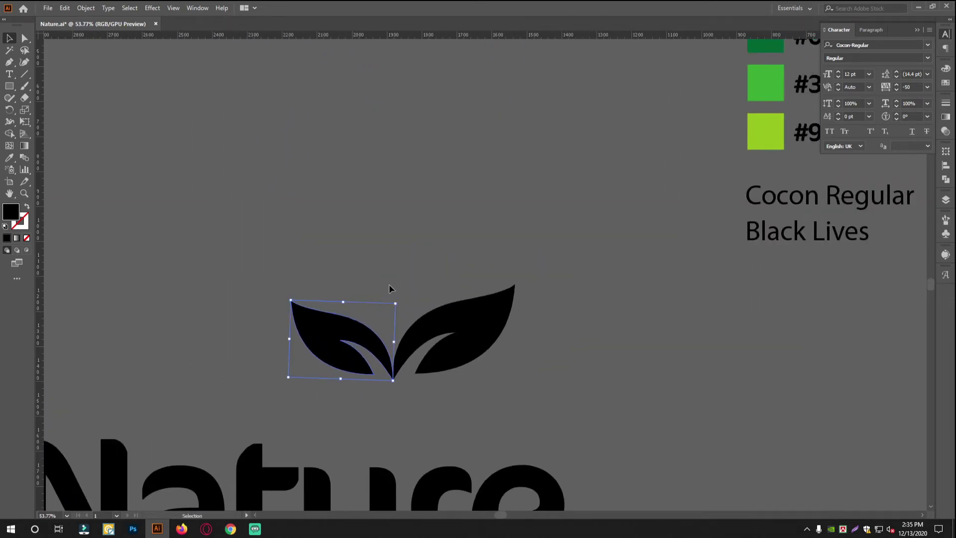
# Rotate both leaves more upright and bring their bases together into a V-shaped pair
pyautogui.moveTo(398, 297); pyautogui.dragTo(432, 310)
pyautogui.click(492, 304)
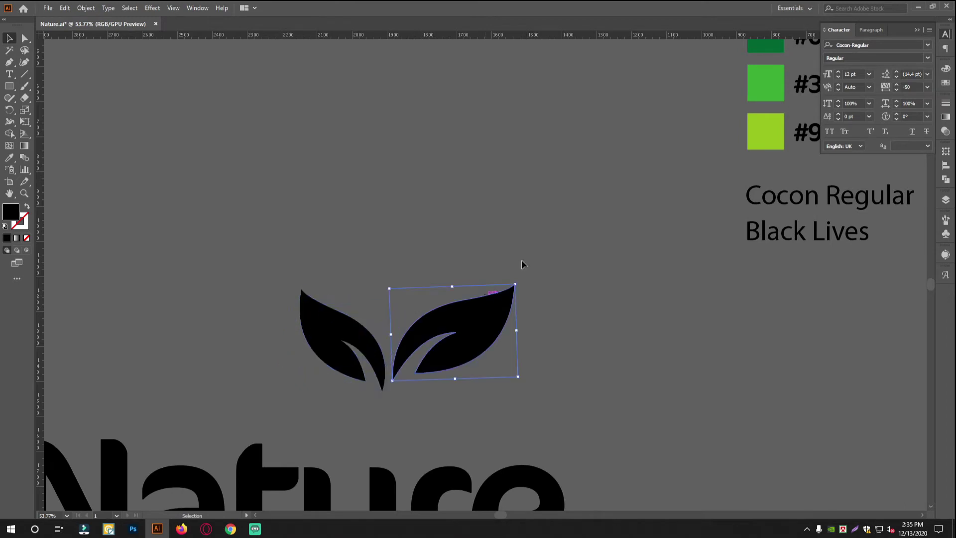
pyautogui.moveTo(520, 280); pyautogui.dragTo(515, 259)
pyautogui.scroll(5, 450, 348)
pyautogui.scroll(3, 305, 311)
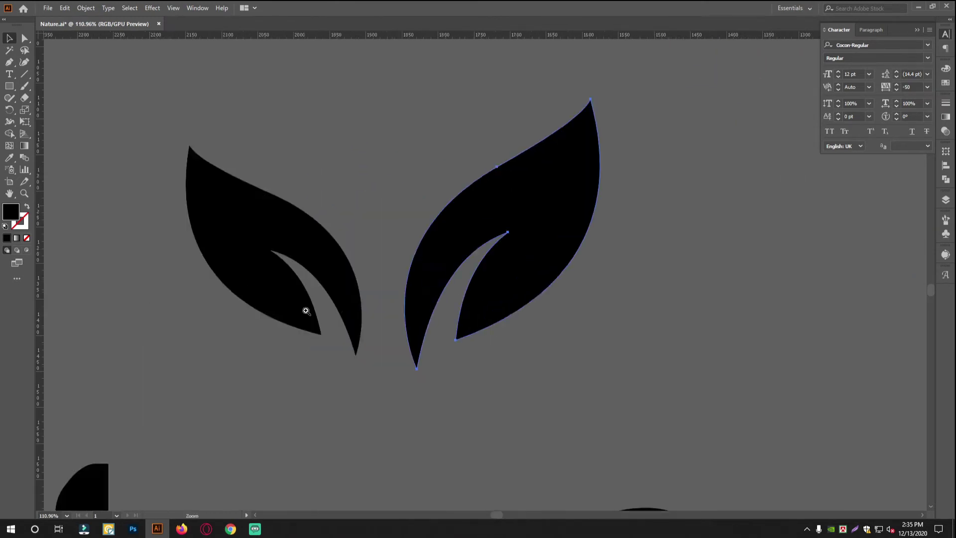
pyautogui.moveTo(388, 355); pyautogui.dragTo(374, 294)
pyautogui.scroll(-6, 502, 352)
pyautogui.scroll(1, 425, 303)
pyautogui.scroll(-3, 388, 294)
pyautogui.scroll(2, 410, 271)
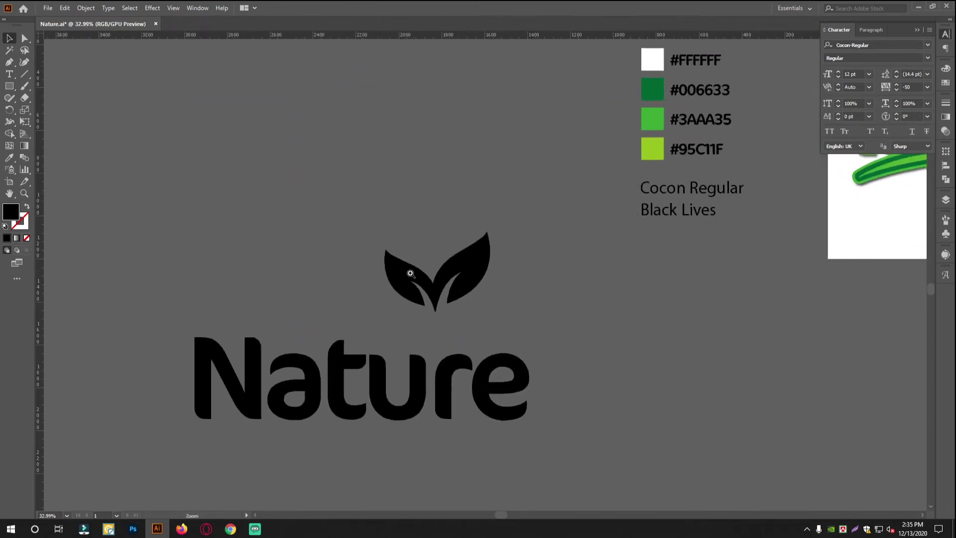
# Lower the leaf pair onto the letters u and r of Nature and rotate the right leaf flatter
pyautogui.scroll(4, 368, 258)
pyautogui.scroll(-2, 457, 237)
pyautogui.moveTo(449, 197); pyautogui.dragTo(436, 288)
pyautogui.moveTo(511, 174); pyautogui.dragTo(529, 205)
pyautogui.moveTo(455, 278); pyautogui.dragTo(472, 286)
pyautogui.hotkey('ctrl', 'z')
pyautogui.click(379, 263)
pyautogui.moveTo(531, 193); pyautogui.dragTo(535, 197)
pyautogui.moveTo(518, 279); pyautogui.dragTo(524, 281)
pyautogui.scroll(-6, 524, 271)
pyautogui.scroll(5, 543, 259)
# Fine-tune the position and rotation of the two leaves where they meet above the u and r
pyautogui.moveTo(228, 272); pyautogui.dragTo(228, 275)
pyautogui.click(511, 246)
pyautogui.scroll(-5, 505, 259)
pyautogui.scroll(5, 471, 333)
pyautogui.click(410, 298)
pyautogui.moveTo(439, 240); pyautogui.dragTo(444, 248)
pyautogui.hotkey('ctrl', 'z')
pyautogui.moveTo(380, 306); pyautogui.dragTo(382, 303)
pyautogui.scroll(4, 301, 311)
pyautogui.moveTo(457, 340); pyautogui.dragTo(461, 346)
# Compare the arrangement of leaves and Nature text with the finished reference logo
pyautogui.click(614, 323)
pyautogui.moveTo(613, 324); pyautogui.dragTo(350, 335)
pyautogui.moveTo(563, 351); pyautogui.dragTo(458, 363)
pyautogui.moveTo(469, 354); pyautogui.dragTo(412, 372)
pyautogui.moveTo(338, 371); pyautogui.dragTo(381, 363)
pyautogui.moveTo(366, 356); pyautogui.dragTo(390, 372)
pyautogui.moveTo(411, 363); pyautogui.dragTo(381, 364)
pyautogui.moveTo(424, 335); pyautogui.dragTo(402, 360)
pyautogui.moveTo(324, 347); pyautogui.dragTo(372, 330)
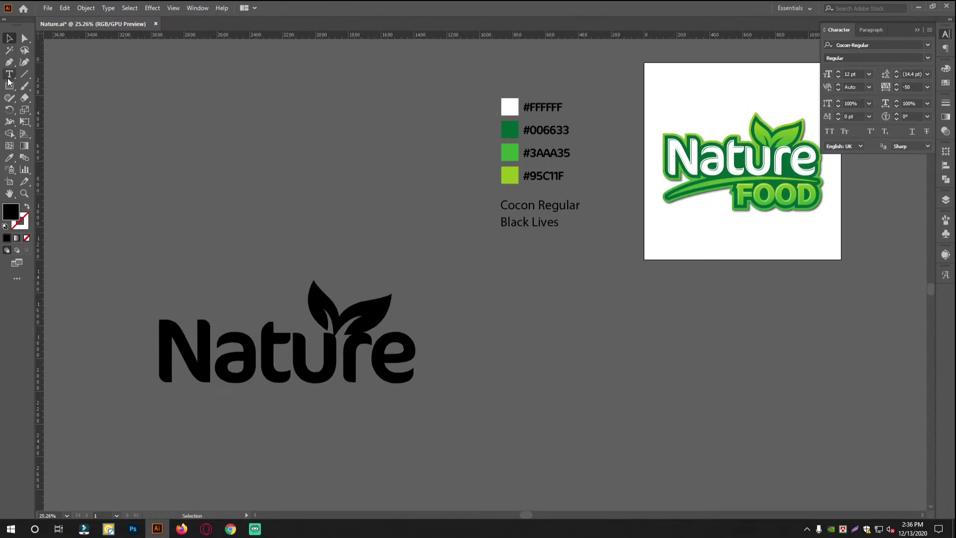
# Place vertical ruler guides at the outer edges of the N and the final e of the Nature text
pyautogui.moveTo(201, 316); pyautogui.dragTo(250, 252)
pyautogui.scroll(2, 275, 357)
pyautogui.moveTo(275, 357); pyautogui.dragTo(273, 373)
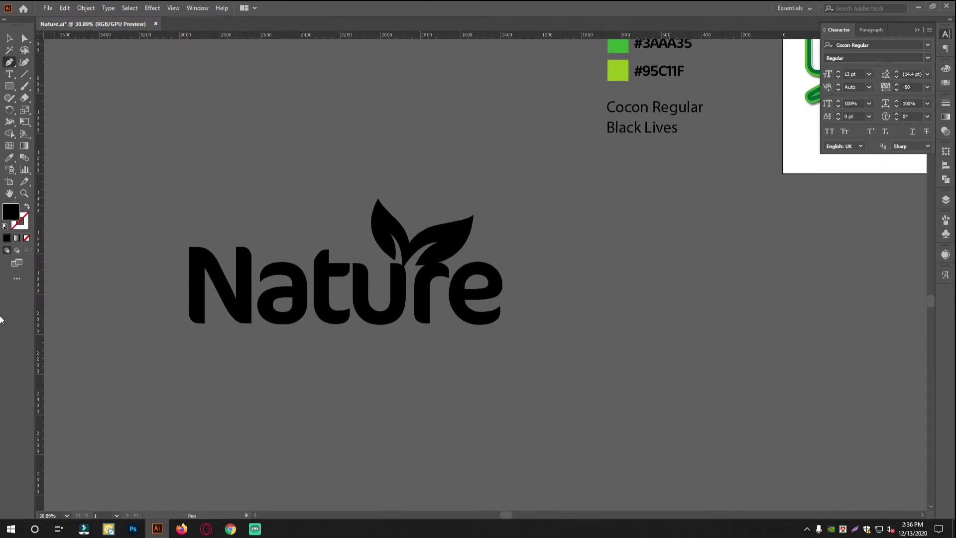
pyautogui.moveTo(189, 303); pyautogui.dragTo(190, 302)
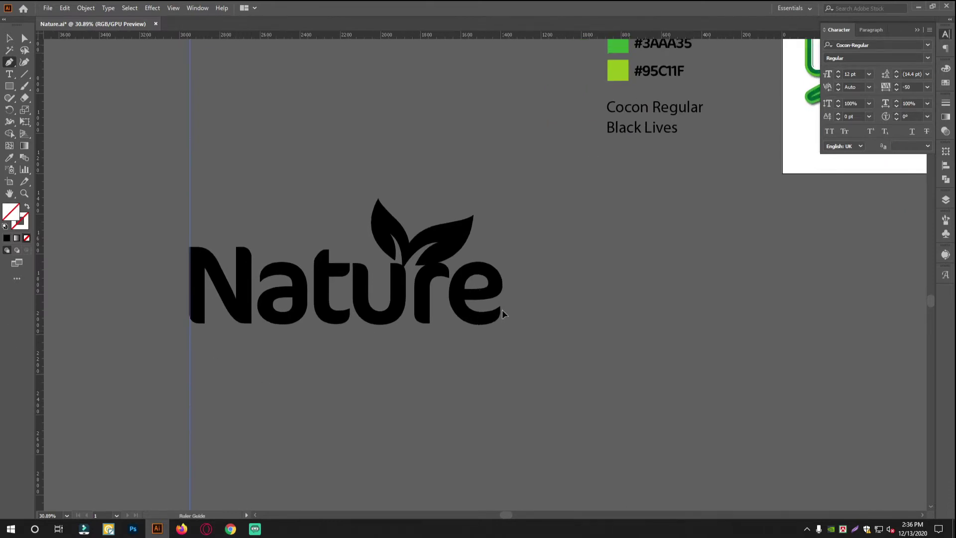
pyautogui.moveTo(502, 309); pyautogui.dragTo(502, 309)
pyautogui.moveTo(262, 306); pyautogui.dragTo(309, 308)
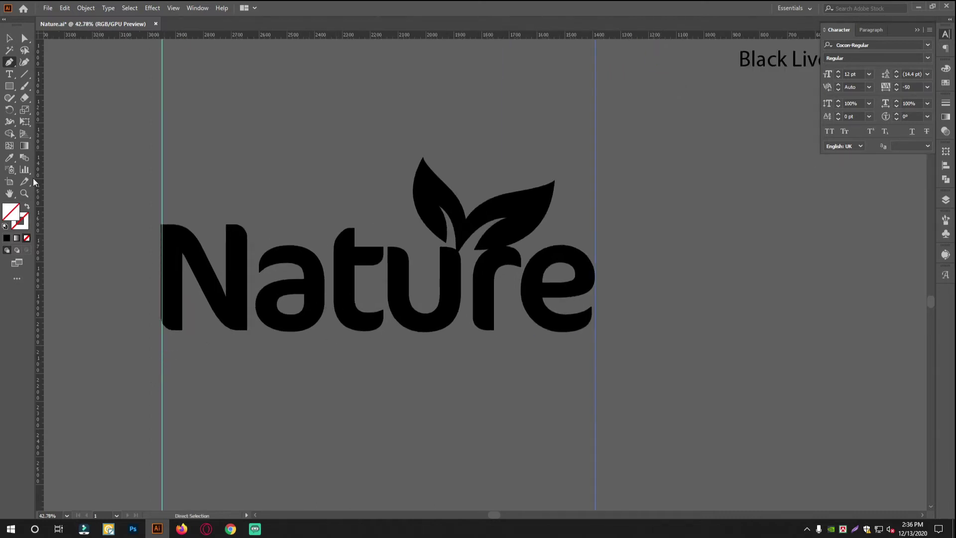
pyautogui.moveTo(162, 187); pyautogui.dragTo(160, 189)
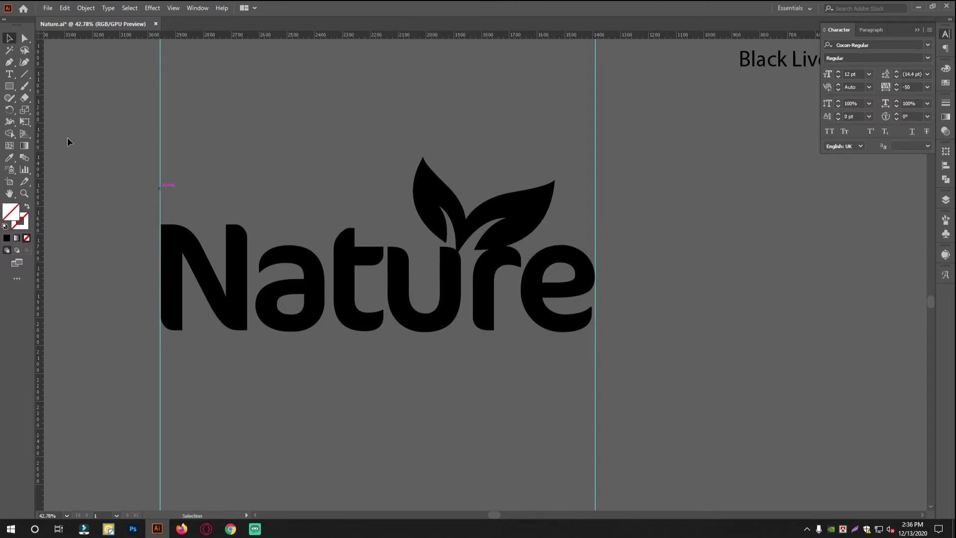
pyautogui.moveTo(345, 350); pyautogui.dragTo(332, 312)
pyautogui.moveTo(244, 333); pyautogui.dragTo(211, 332)
pyautogui.moveTo(433, 333); pyautogui.dragTo(396, 383)
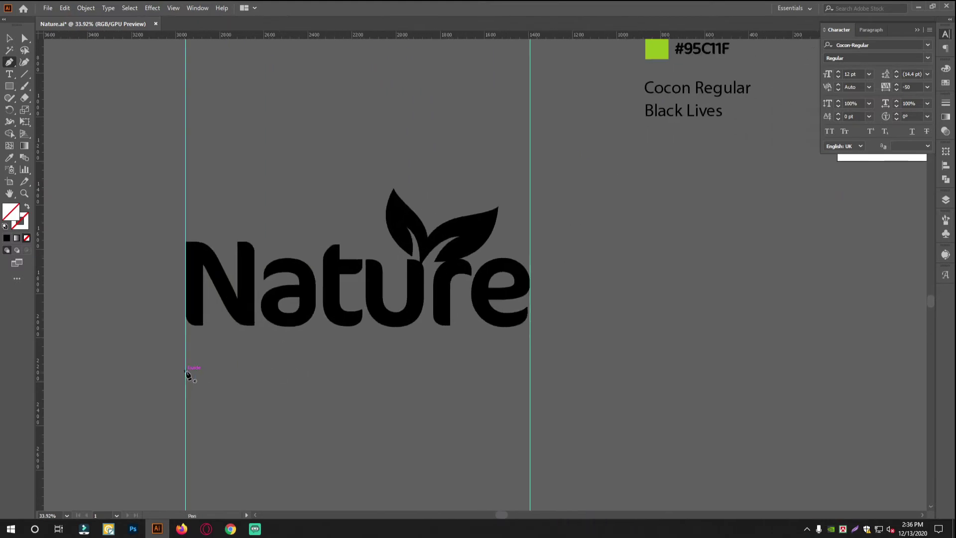
# Draw a curved path beneath the Nature lettering, spanning from one vertical guide to the other
pyautogui.click(185, 376)
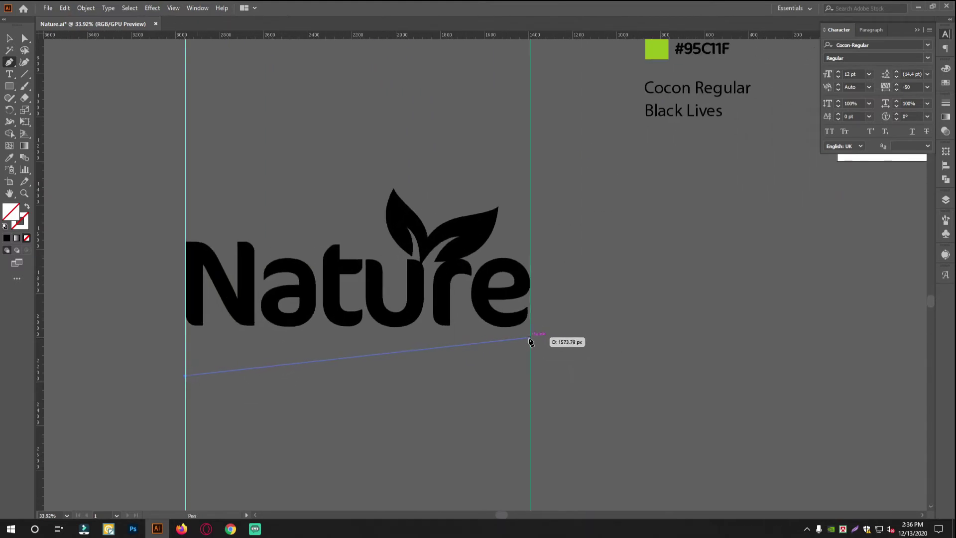
pyautogui.moveTo(739, 357); pyautogui.dragTo(791, 358)
pyautogui.click(8, 38)
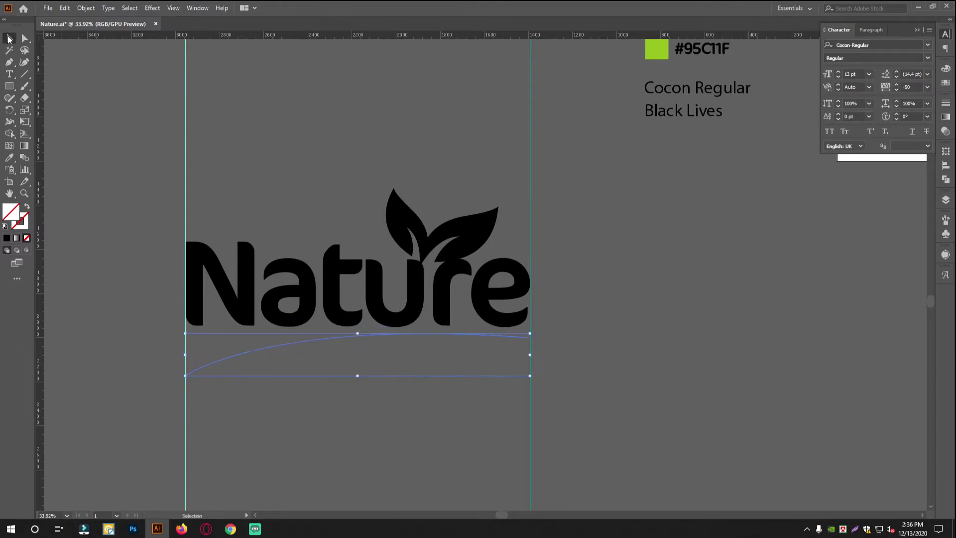
# Give the curve under the lettering a black stroke and no fill
pyautogui.click(5, 226)
pyautogui.click(26, 238)
pyautogui.scroll(1, 340, 284)
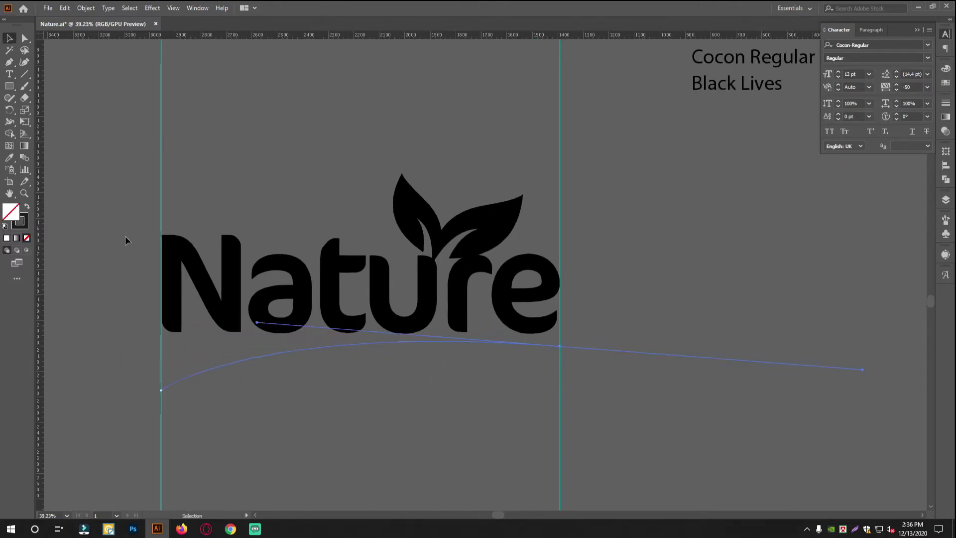
pyautogui.press('i')
pyautogui.click(227, 247)
pyautogui.click(6, 36)
pyautogui.click(28, 208)
pyautogui.click(484, 378)
pyautogui.scroll(1, 237, 393)
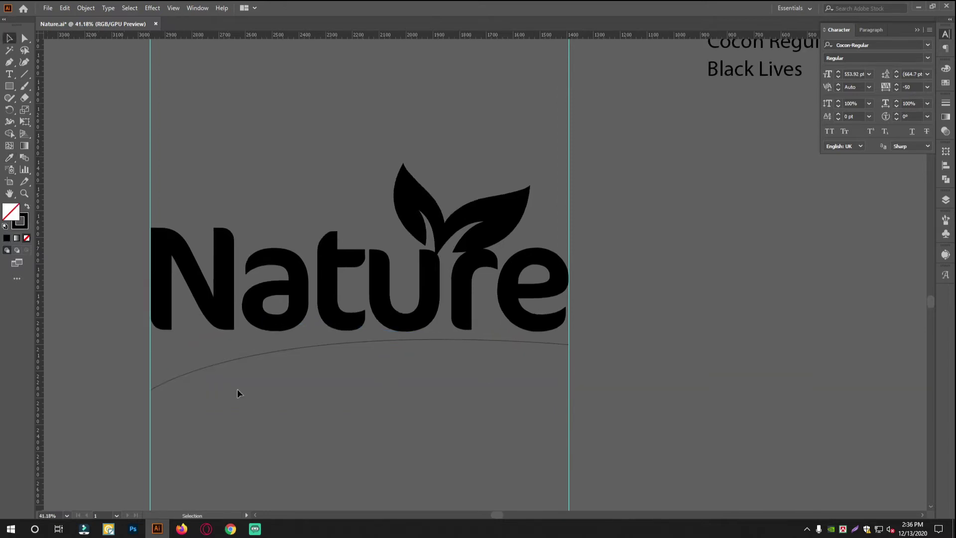
# Apply a variable width profile tapered at both ends to the curve's stroke
pyautogui.click(185, 352)
pyautogui.click(945, 104)
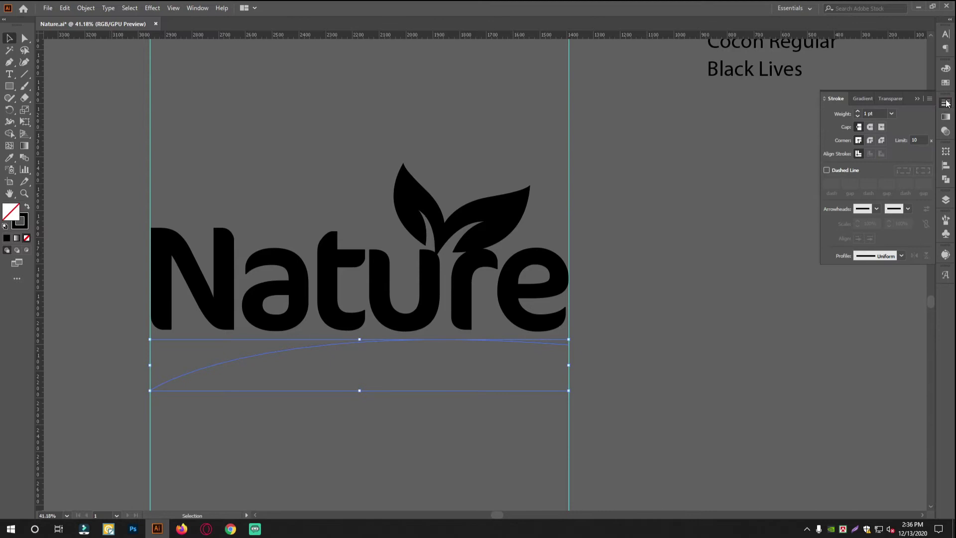
pyautogui.click(900, 257)
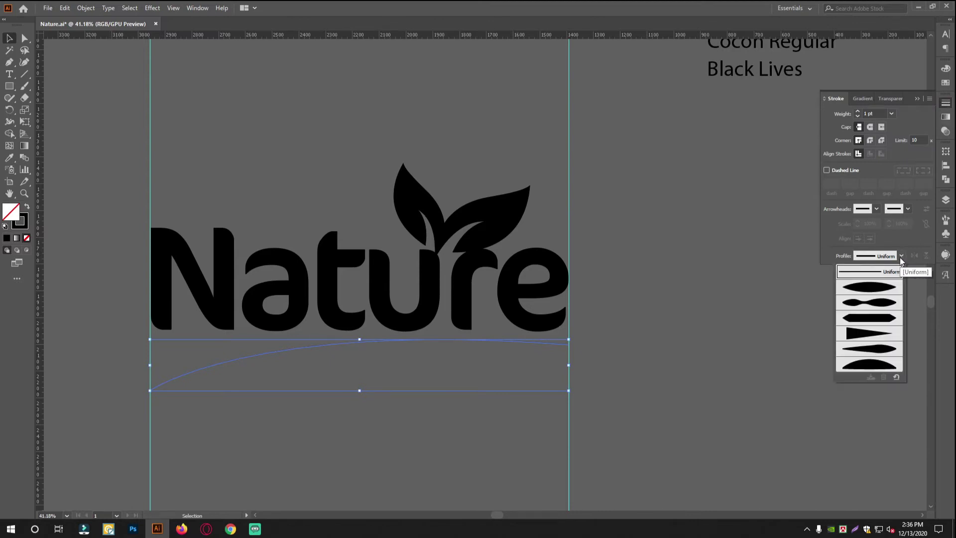
pyautogui.click(879, 349)
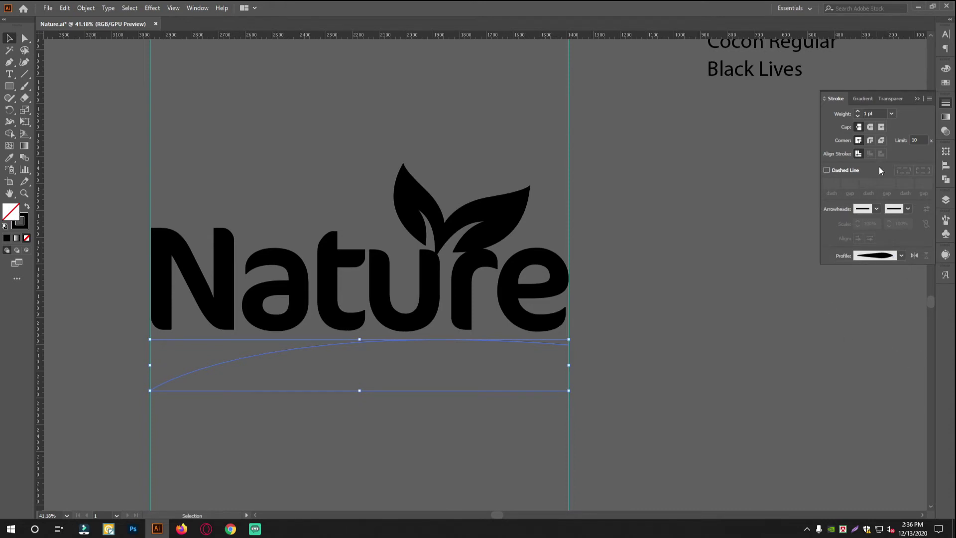
# Set the curve's stroke weight to 42 pt
pyautogui.click(876, 112)
pyautogui.press('Up')
pyautogui.press('Up')
pyautogui.press('Up')
pyautogui.press('Up')
pyautogui.press('Up')
pyautogui.press('Up')
pyautogui.press('Up')
pyautogui.press('Up')
pyautogui.press('Up')
pyautogui.press('Up')
pyautogui.press('Up')
pyautogui.press('Up')
pyautogui.press('Up')
pyautogui.press('Up')
pyautogui.press('Up')
pyautogui.press('Up')
pyautogui.press('Up')
pyautogui.press('Up')
pyautogui.press('Up')
pyautogui.press('Up')
pyautogui.press('Up')
pyautogui.click(694, 362)
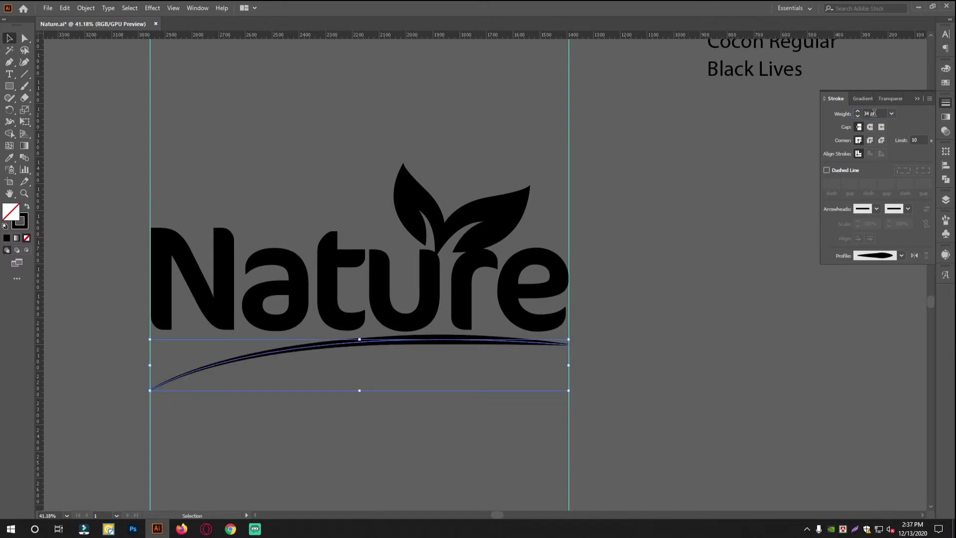
pyautogui.press('Up')
pyautogui.press('Up')
pyautogui.press('Up')
pyautogui.press('Up')
pyautogui.press('Up')
pyautogui.press('Up')
pyautogui.press('Up')
pyautogui.press('Up')
pyautogui.press('Up')
pyautogui.click(442, 336)
pyautogui.click(874, 111)
pyautogui.press('Down')
pyautogui.press('Down')
pyautogui.press('Down')
pyautogui.press('Down')
pyautogui.click(804, 270)
# Flip the width profile along the curve so its thicker part lies toward the N
pyautogui.click(488, 344)
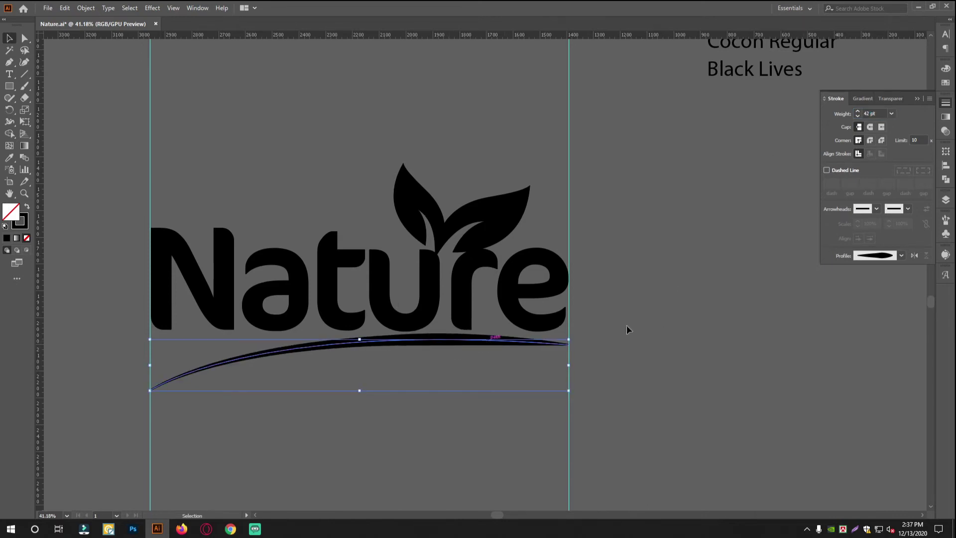
pyautogui.click(912, 256)
pyautogui.click(701, 424)
pyautogui.moveTo(529, 336)
pyautogui.mouseDown()
pyautogui.moveTo(383, 318)
pyautogui.moveTo(616, 337)
pyautogui.moveTo(427, 333)
pyautogui.moveTo(422, 306)
pyautogui.mouseUp()
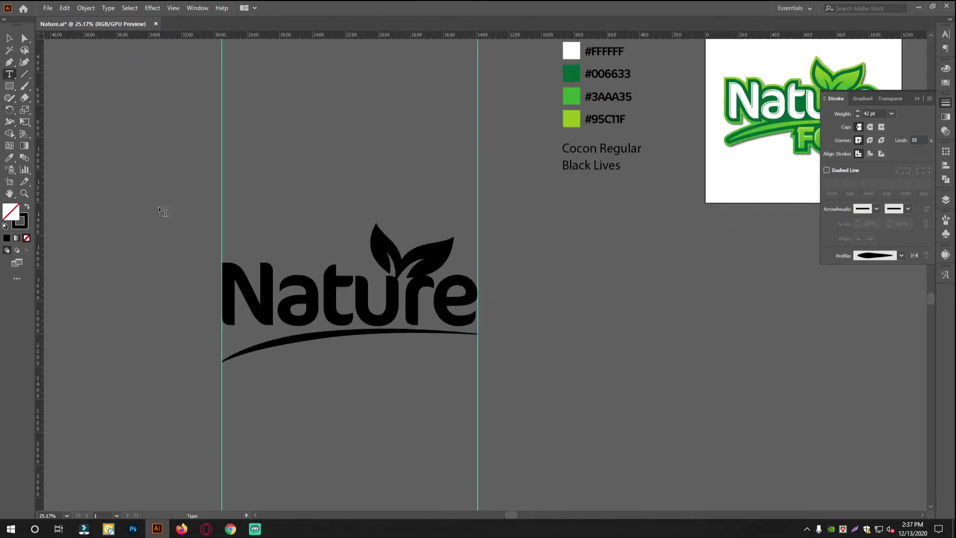
# Add the word FOOD as a separate text object over the lower part of the logo
pyautogui.click(308, 368)
pyautogui.write('F')
pyautogui.press('BackSpace')
pyautogui.write('FOOD')
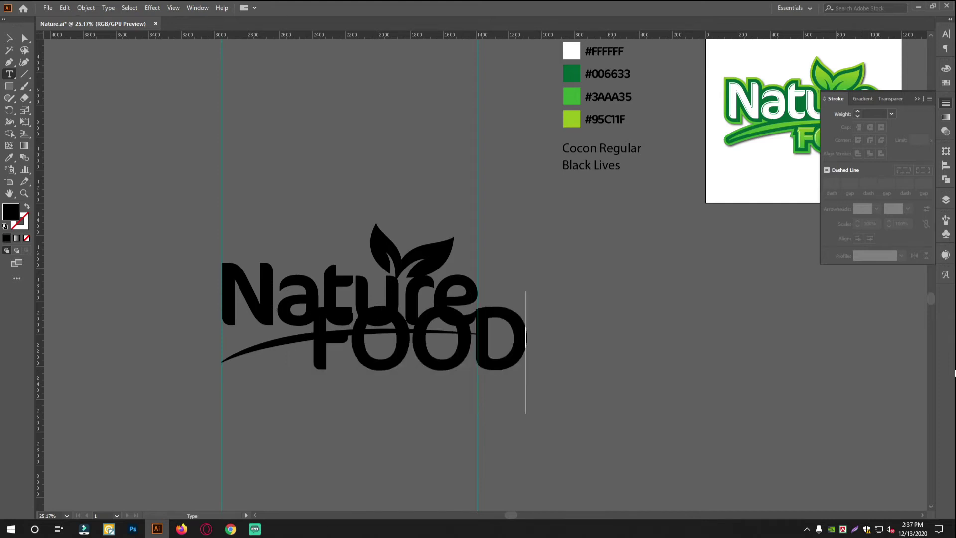
pyautogui.click(9, 38)
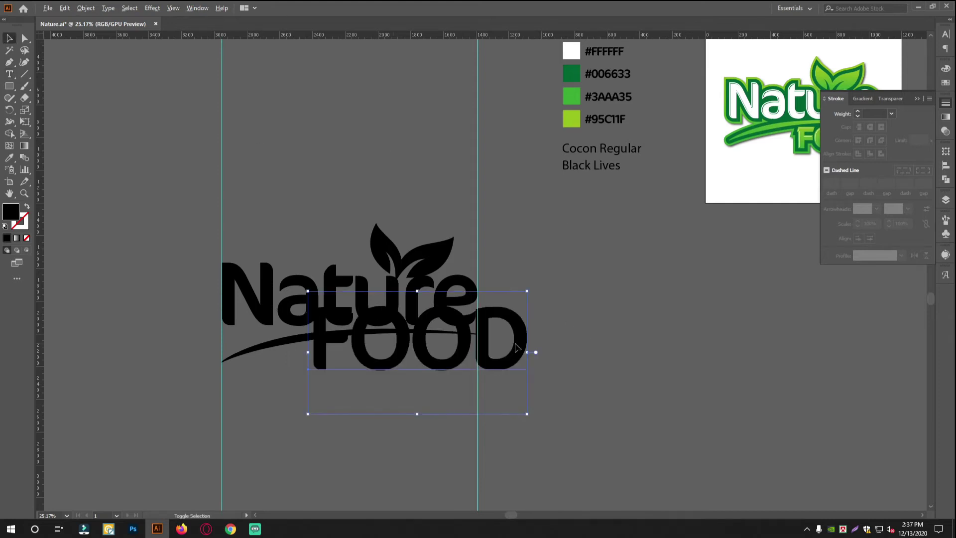
# Scale the FOOD text down and place it beneath the curve, ending near the guide at the final e
pyautogui.moveTo(527, 352); pyautogui.dragTo(492, 353)
pyautogui.moveTo(430, 344); pyautogui.dragTo(414, 362)
pyautogui.moveTo(325, 371)
pyautogui.mouseDown()
pyautogui.moveTo(299, 383)
pyautogui.moveTo(309, 378)
pyautogui.mouseUp()
pyautogui.moveTo(372, 357); pyautogui.dragTo(372, 368)
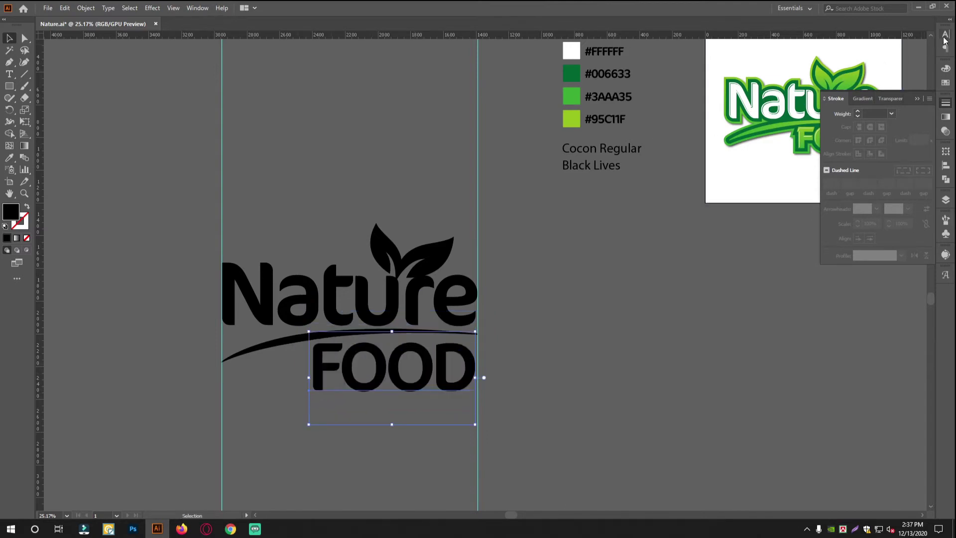
# Set the font of the FOOD text to Black Lives
pyautogui.click(945, 33)
pyautogui.click(871, 44)
pyautogui.write('black')
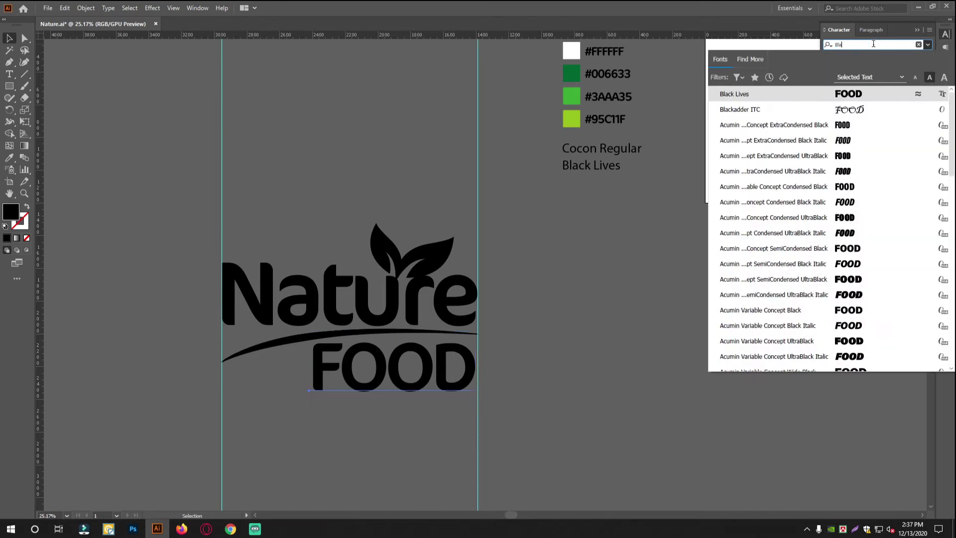
pyautogui.press('Return')
# Reposition FOOD and scale it down to 363.58 pt, keeping the D against the guide
pyautogui.moveTo(488, 367)
pyautogui.mouseDown()
pyautogui.moveTo(473, 369)
pyautogui.moveTo(485, 370)
pyautogui.mouseUp()
pyautogui.scroll(3, 485, 370)
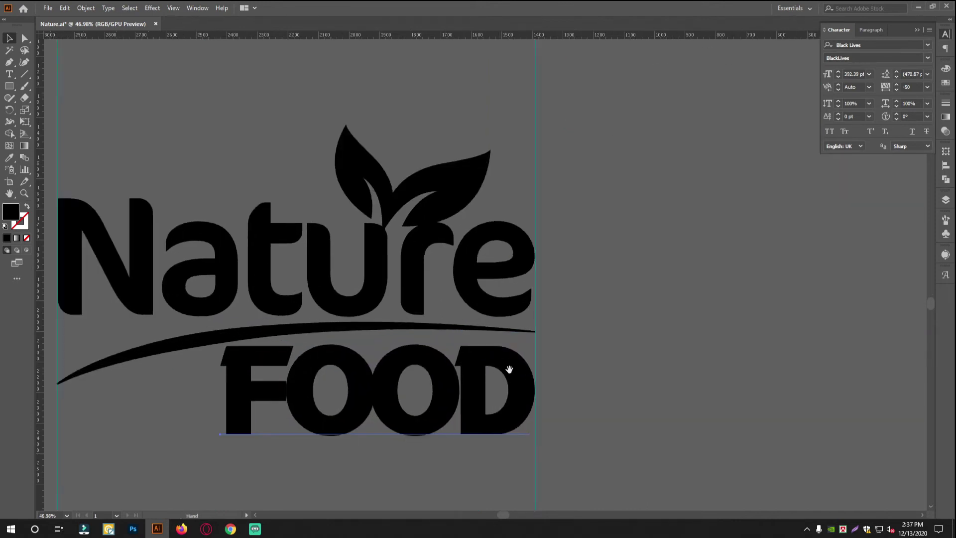
pyautogui.scroll(-1, 506, 365)
pyautogui.moveTo(221, 365); pyautogui.dragTo(245, 365)
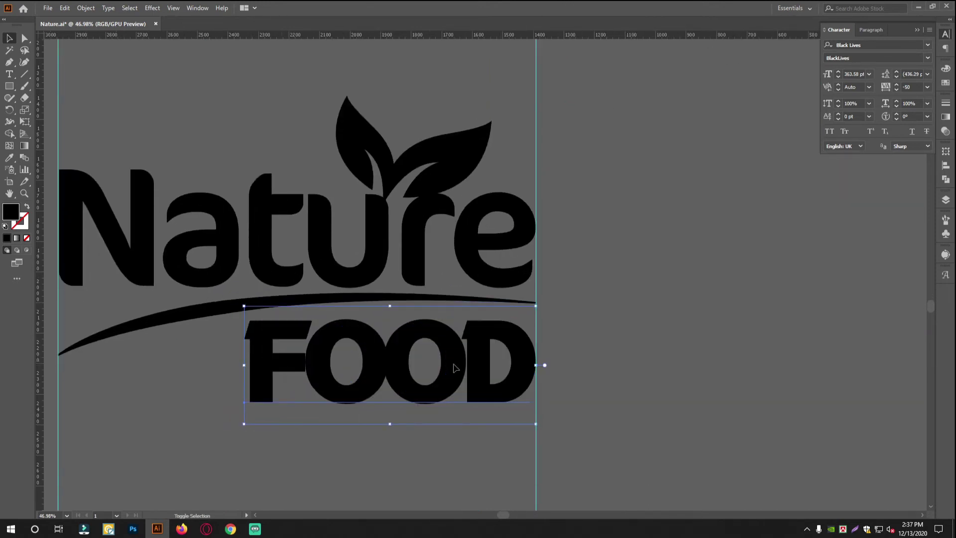
# Set the tracking of the FOOD text to 0 and scale it back to end at the guide
pyautogui.scroll(-3, 450, 333)
pyautogui.scroll(1, 443, 338)
pyautogui.click(440, 345)
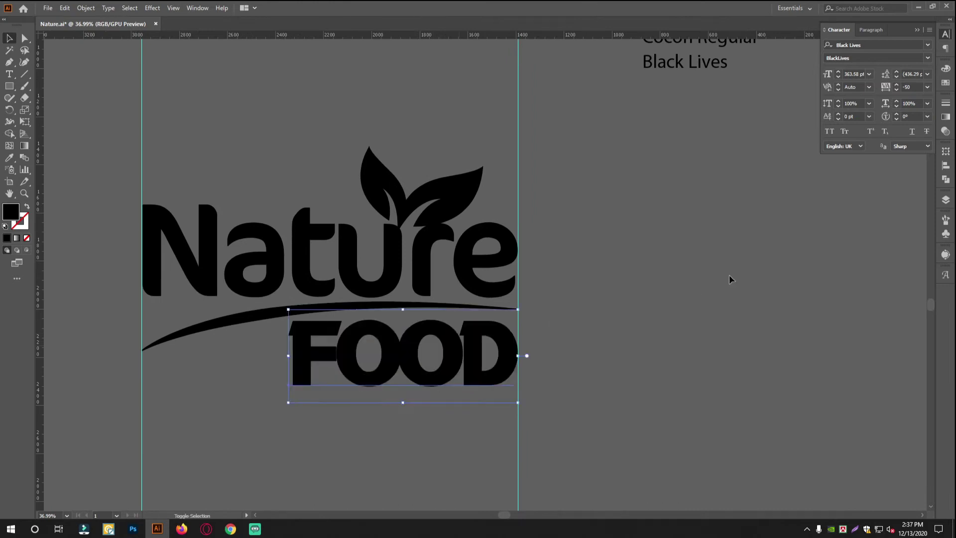
pyautogui.scroll(-3, 486, 308)
pyautogui.scroll(3, 498, 324)
pyautogui.scroll(-3, 515, 315)
pyautogui.scroll(4, 516, 310)
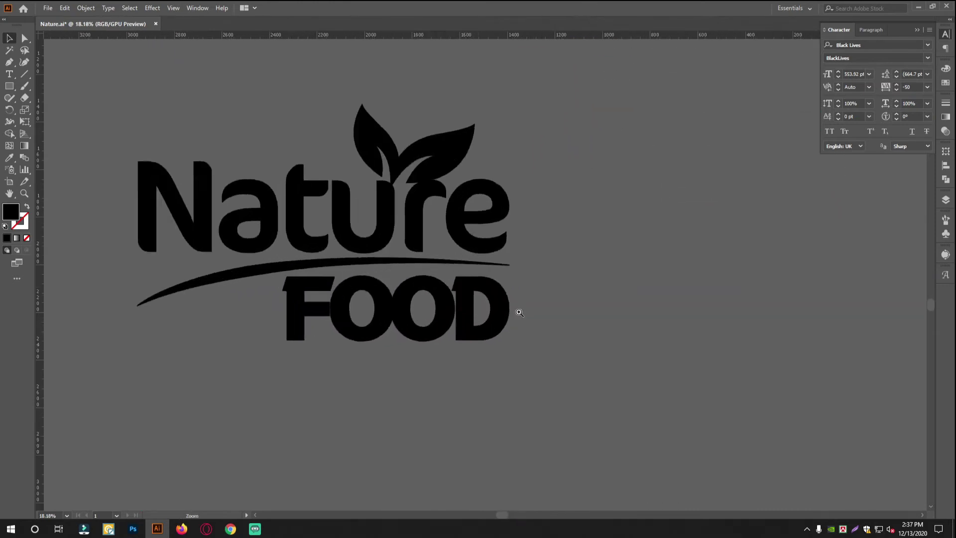
pyautogui.click(927, 88)
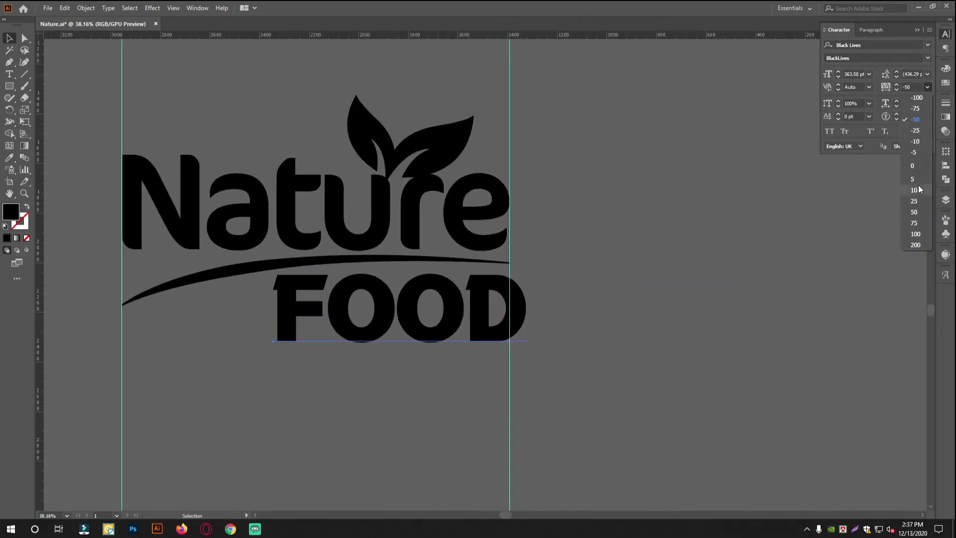
pyautogui.click(919, 166)
pyautogui.scroll(1, 535, 245)
pyautogui.moveTo(532, 329); pyautogui.dragTo(509, 323)
pyautogui.scroll(-5, 396, 294)
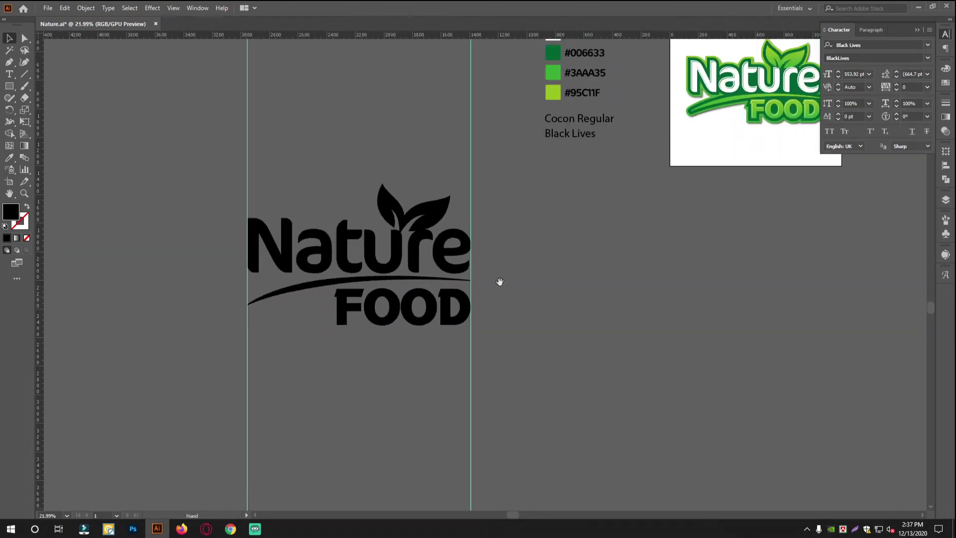
# Delete both vertical guides at the edges of the lettering
pyautogui.moveTo(390, 281); pyautogui.dragTo(398, 282)
pyautogui.moveTo(561, 346); pyautogui.dragTo(444, 367)
pyautogui.moveTo(121, 366); pyautogui.dragTo(116, 365)
pyautogui.press('Delete')
# Try to place a duplicate of the logo elements above the original
pyautogui.moveTo(314, 304); pyautogui.dragTo(342, 370)
pyautogui.moveTo(299, 319); pyautogui.dragTo(307, 320)
pyautogui.moveTo(514, 419); pyautogui.dragTo(513, 419)
pyautogui.moveTo(476, 409); pyautogui.dragTo(349, 224)
pyautogui.click(427, 308)
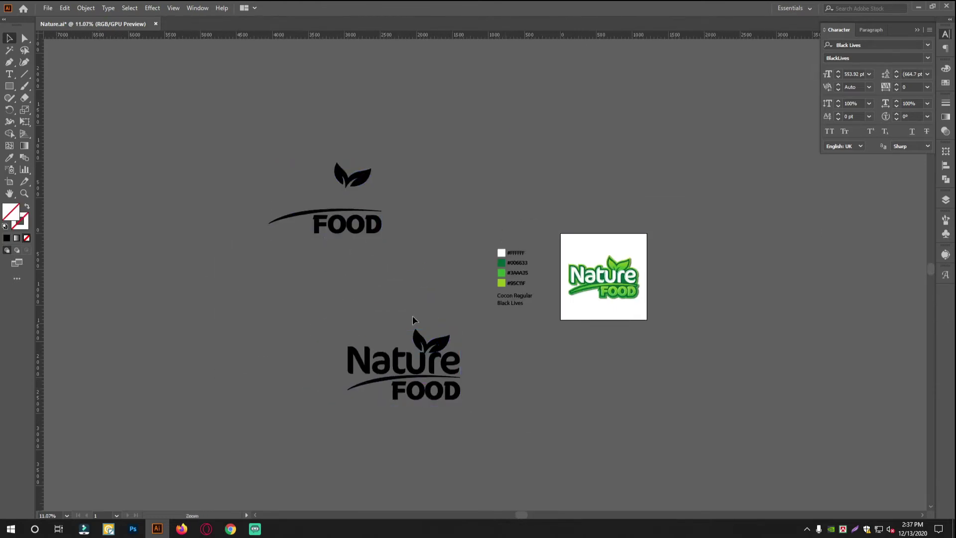
pyautogui.hotkey('ctrl', 'z')
pyautogui.moveTo(318, 352); pyautogui.dragTo(527, 365)
pyautogui.moveTo(447, 393); pyautogui.dragTo(337, 162)
pyautogui.click(446, 267)
pyautogui.moveTo(414, 353); pyautogui.dragTo(457, 384)
pyautogui.moveTo(360, 351)
pyautogui.mouseDown()
pyautogui.moveTo(413, 341)
pyautogui.moveTo(360, 336)
pyautogui.mouseUp()
pyautogui.moveTo(359, 336); pyautogui.dragTo(365, 338)
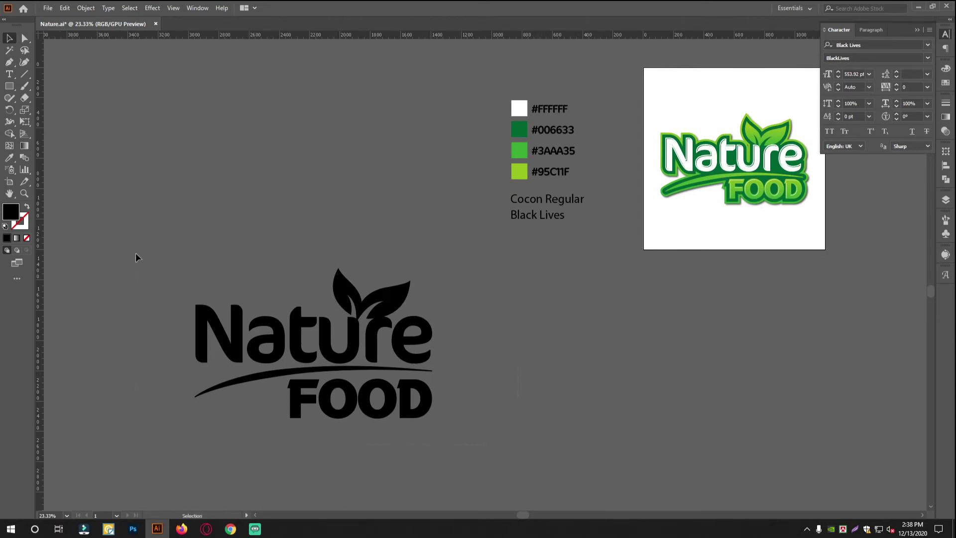
# Select the whole logo and convert it to shapes with Expand Appearance followed by Expand
pyautogui.moveTo(518, 444); pyautogui.dragTo(136, 253)
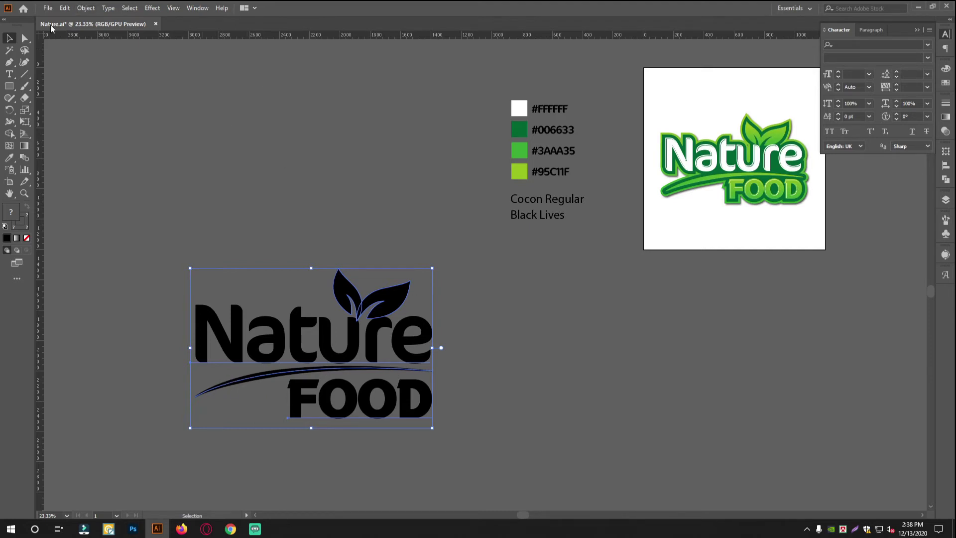
pyautogui.click(86, 8)
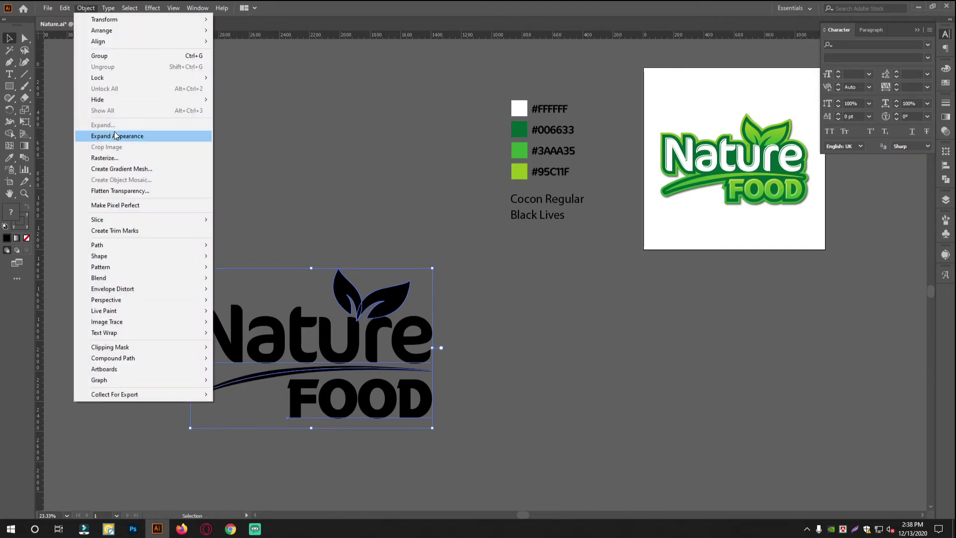
pyautogui.click(99, 134)
pyautogui.click(85, 8)
pyautogui.click(100, 124)
pyautogui.click(451, 322)
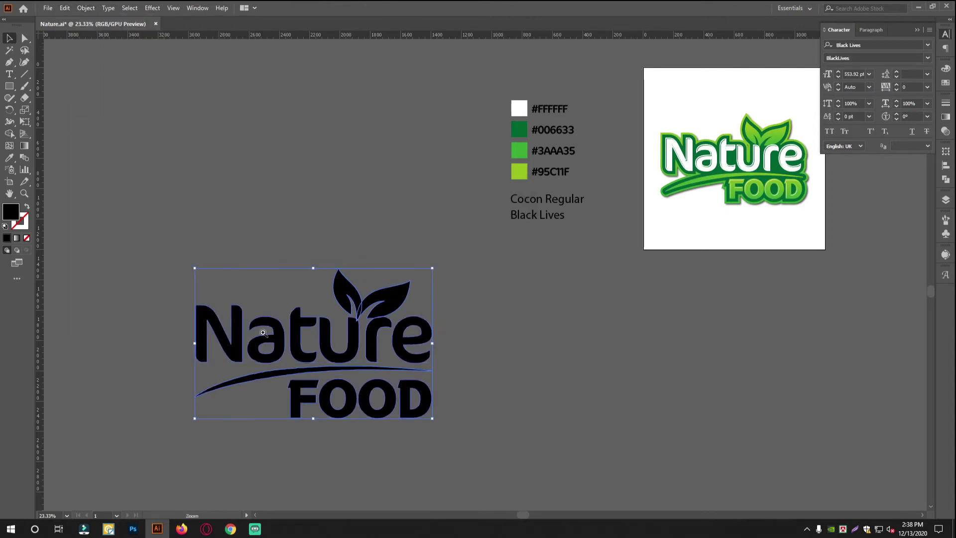
# Inspect the expanded lettering and curve to check that they are now plain shapes
pyautogui.scroll(1, 523, 348)
pyautogui.click(469, 349)
pyautogui.click(554, 349)
pyautogui.click(270, 389)
pyautogui.click(531, 384)
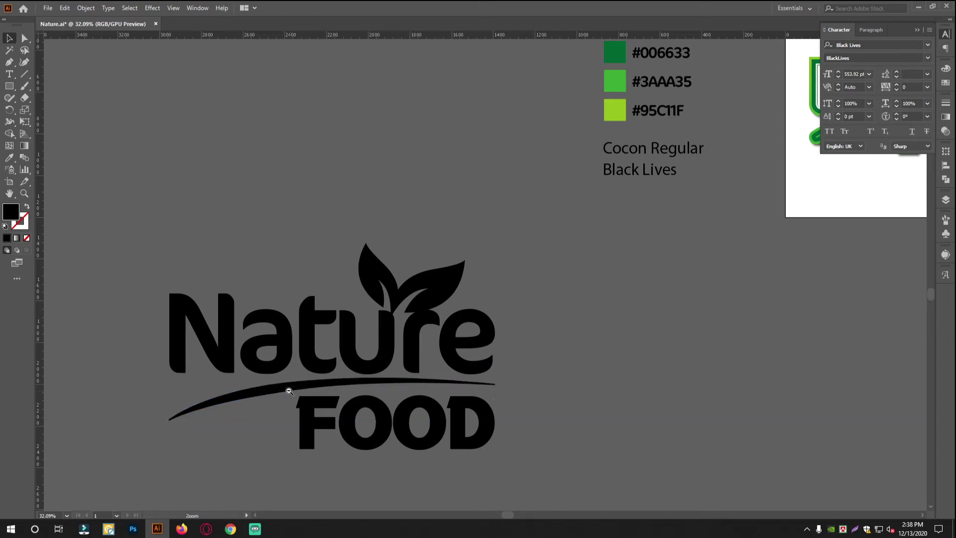
pyautogui.scroll(-1, 311, 383)
pyautogui.click(244, 394)
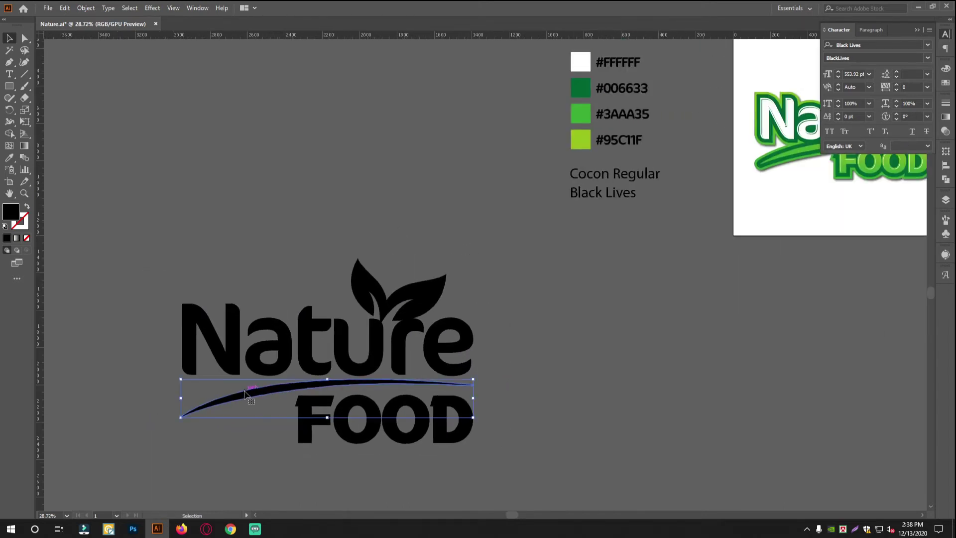
# Select all the expanded parts of the logo and group them together
pyautogui.click(494, 251)
pyautogui.scroll(-3, 488, 346)
pyautogui.hotkey('ctrl', 'a')
pyautogui.scroll(1, 523, 347)
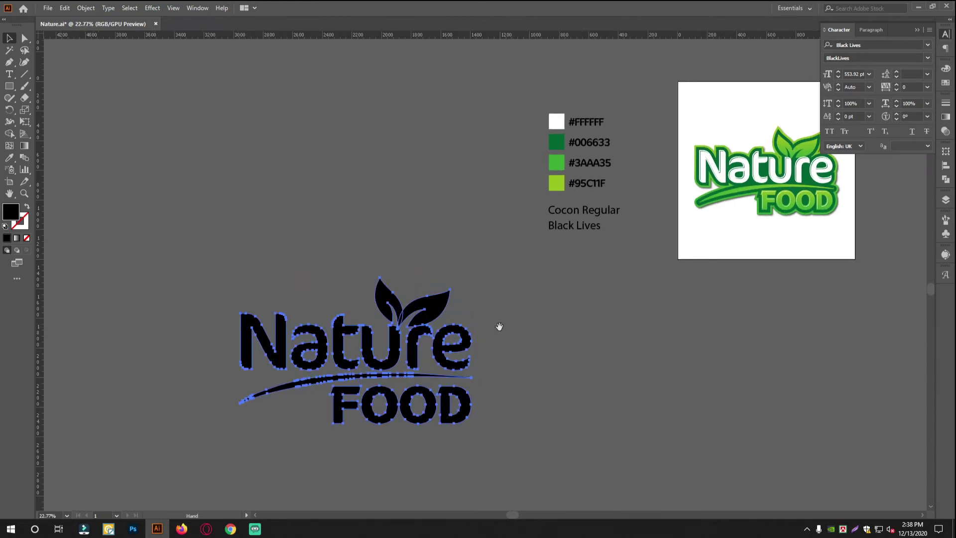
pyautogui.click(576, 344)
pyautogui.scroll(2, 487, 337)
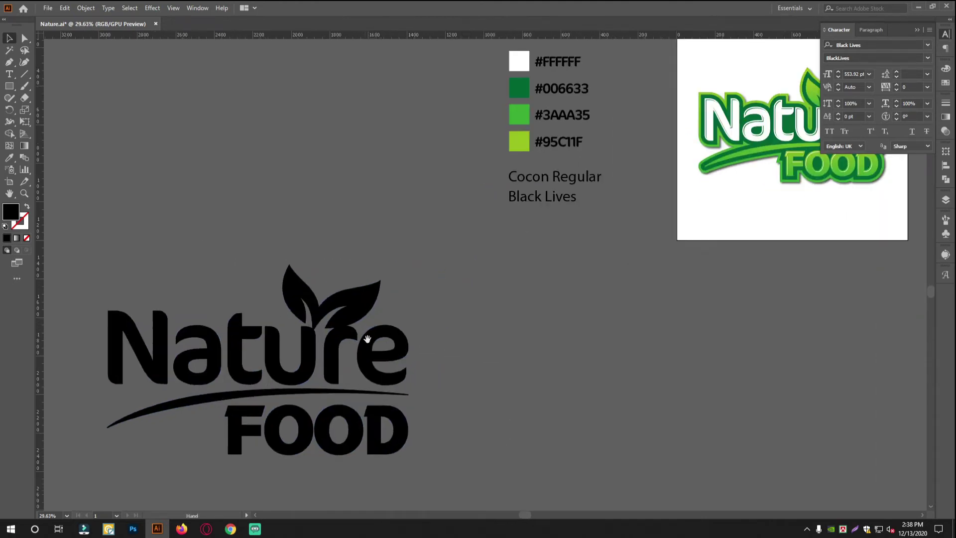
pyautogui.moveTo(301, 377); pyautogui.dragTo(365, 359)
pyautogui.scroll(-1, 310, 357)
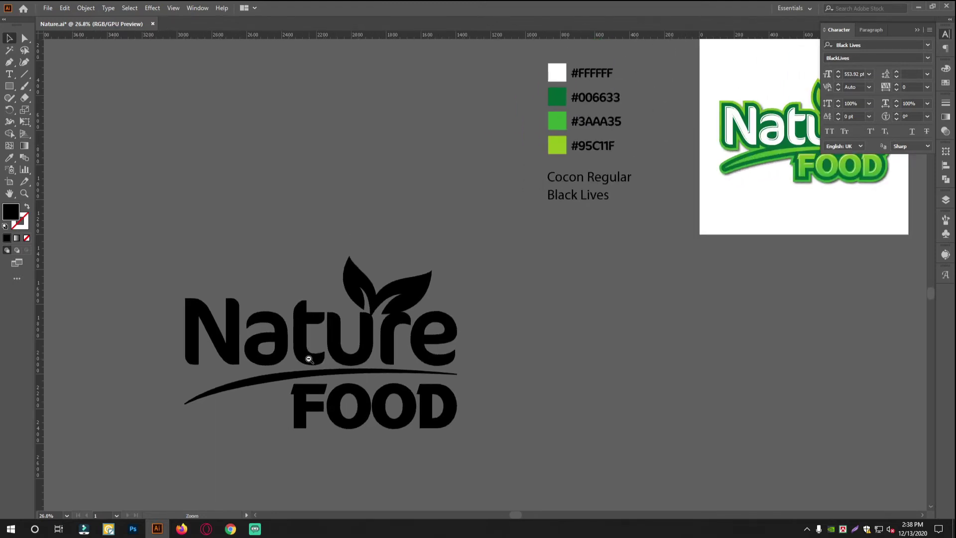
# Fill the entire logo with white, FFFFFF
pyautogui.hotkey('ctrl', 'a')
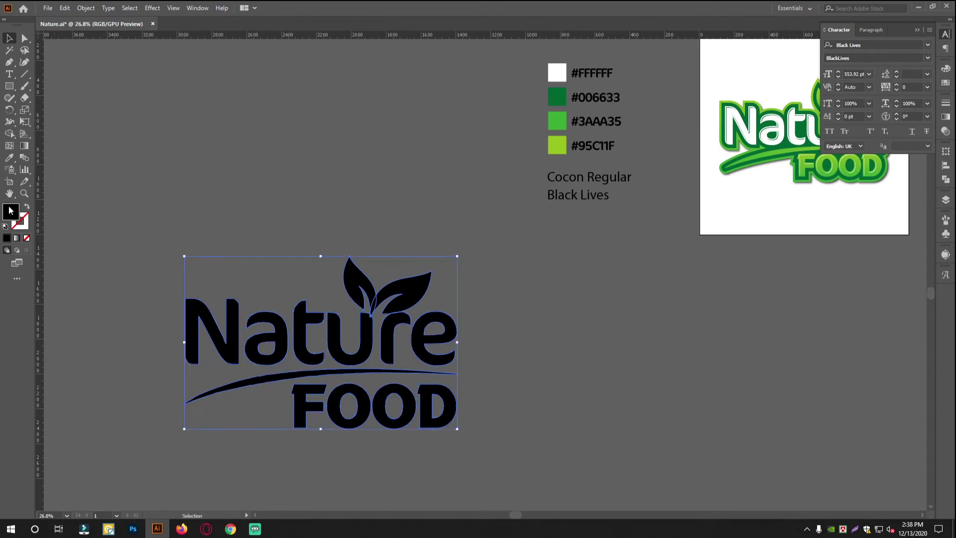
pyautogui.doubleClick(11, 211)
pyautogui.moveTo(402, 296); pyautogui.dragTo(346, 193)
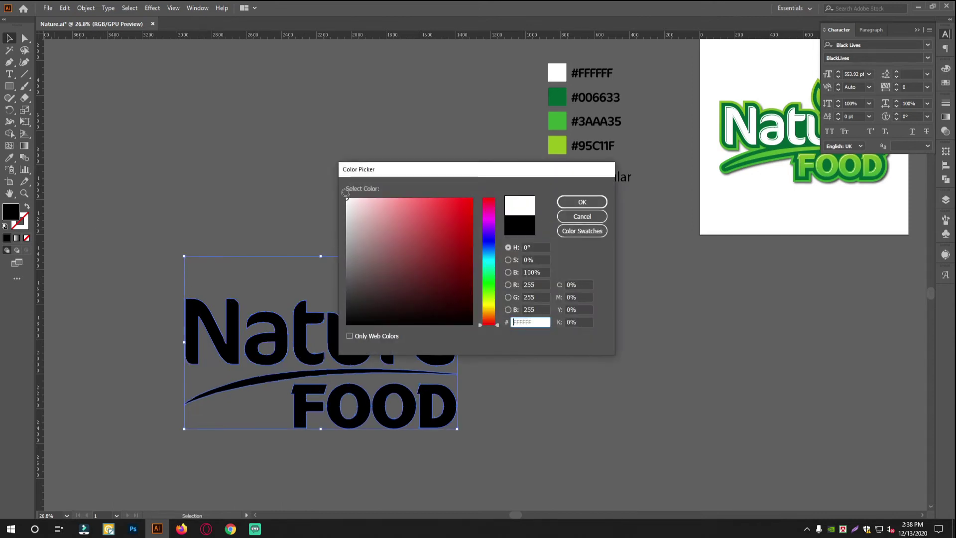
pyautogui.click(577, 201)
pyautogui.click(607, 326)
# Offset the grouped white logo outward with Offset Path by about 29 px, using Miter joins and the preview
pyautogui.moveTo(426, 328); pyautogui.dragTo(383, 307)
pyautogui.moveTo(383, 306); pyautogui.dragTo(397, 306)
pyautogui.moveTo(387, 289); pyautogui.dragTo(466, 301)
pyautogui.moveTo(384, 305)
pyautogui.mouseDown()
pyautogui.moveTo(397, 307)
pyautogui.moveTo(380, 306)
pyautogui.mouseUp()
pyautogui.click(401, 303)
pyautogui.click(86, 8)
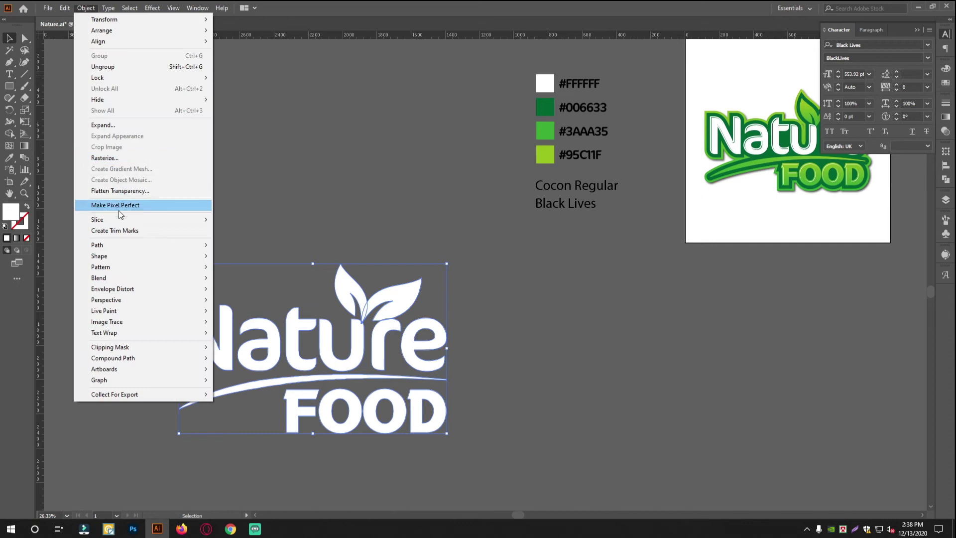
pyautogui.moveTo(117, 245)
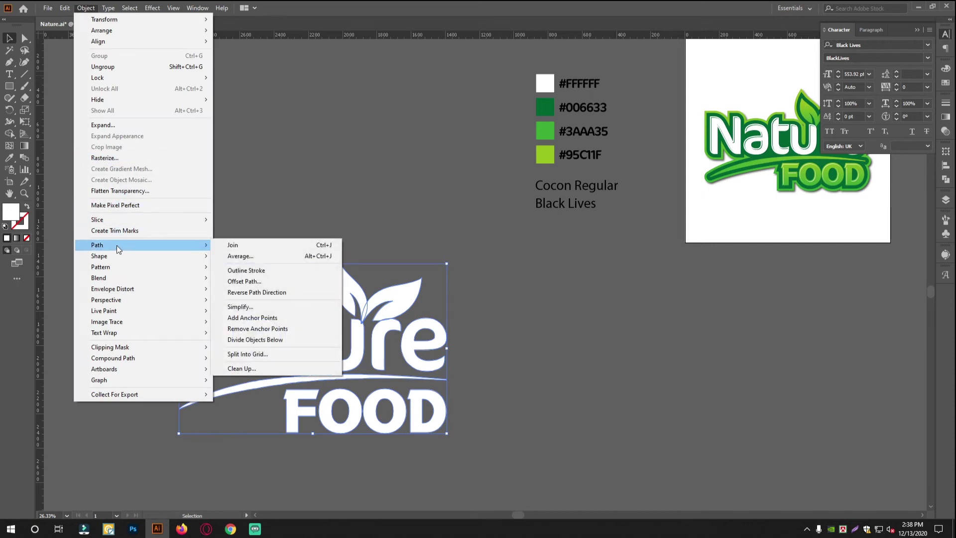
pyautogui.click(244, 281)
pyautogui.click(420, 287)
pyautogui.click(468, 236)
pyautogui.press('Up')
pyautogui.press('Up')
pyautogui.press('Up')
pyautogui.press('Up')
pyautogui.press('Up')
pyautogui.press('Up')
pyautogui.press('Up')
pyautogui.press('Up')
pyautogui.press('Up')
pyautogui.press('Up')
pyautogui.press('Up')
pyautogui.press('Up')
pyautogui.press('Up')
pyautogui.press('Up')
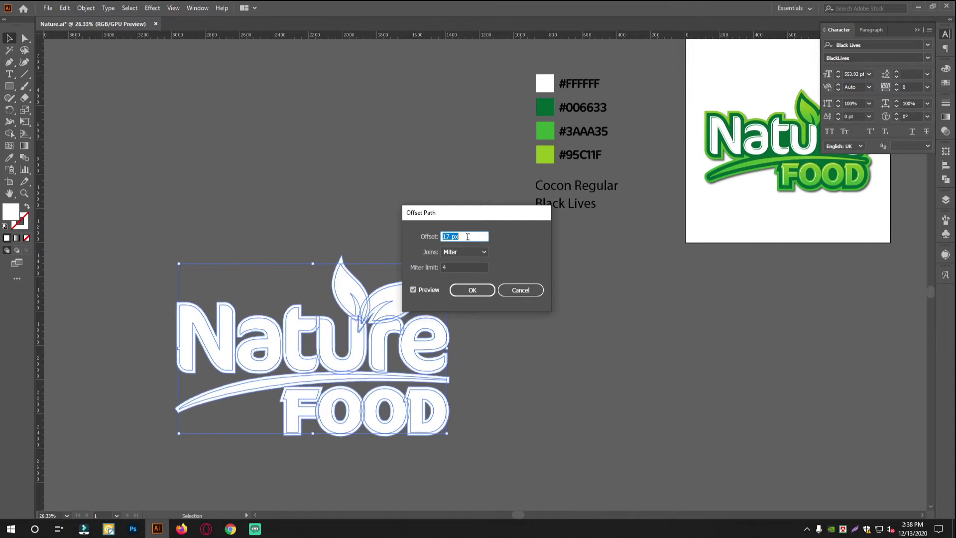
pyautogui.press('Up')
pyautogui.press('Up')
pyautogui.press('Up')
pyautogui.press('Up')
pyautogui.press('Up')
pyautogui.press('Up')
pyautogui.press('Up')
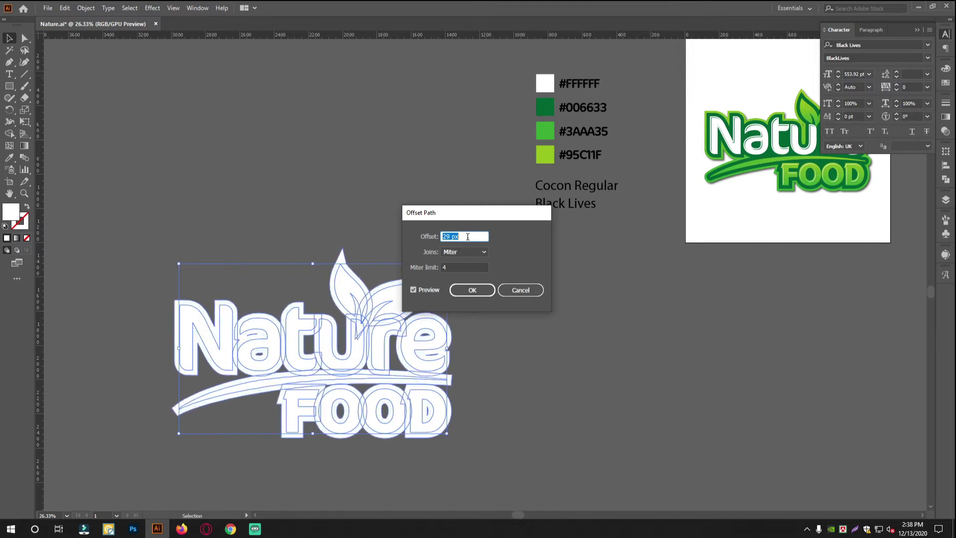
pyautogui.press('Up')
pyautogui.press('Down')
pyautogui.press('Down')
pyautogui.click(476, 289)
# Ungroup the offset logo twice so that the individual letters, leaves and curve can be selected separately
pyautogui.scroll(2, 315, 407)
pyautogui.moveTo(419, 264)
pyautogui.mouseDown()
pyautogui.moveTo(449, 288)
pyautogui.moveTo(410, 254)
pyautogui.mouseUp()
pyautogui.rightClick(417, 232)
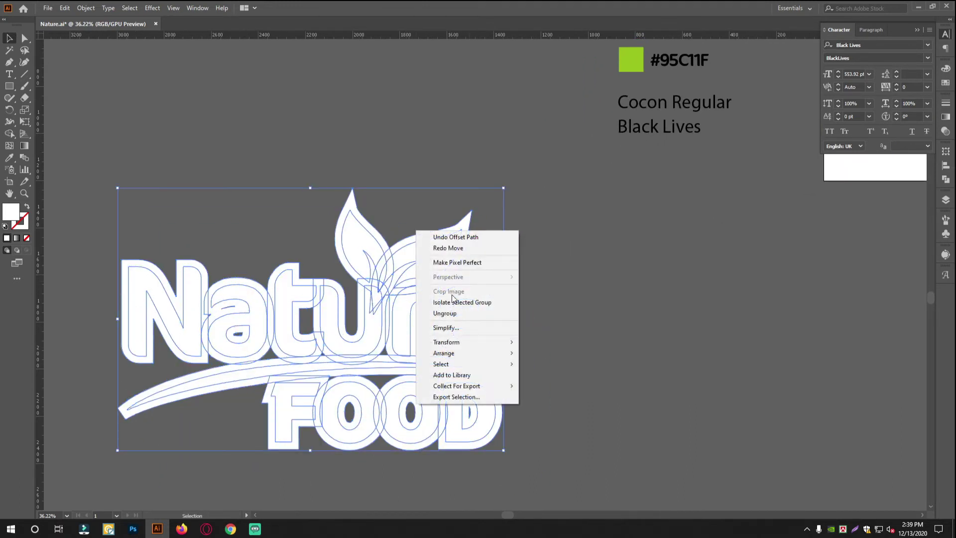
pyautogui.click(455, 312)
pyautogui.click(518, 287)
pyautogui.click(417, 262)
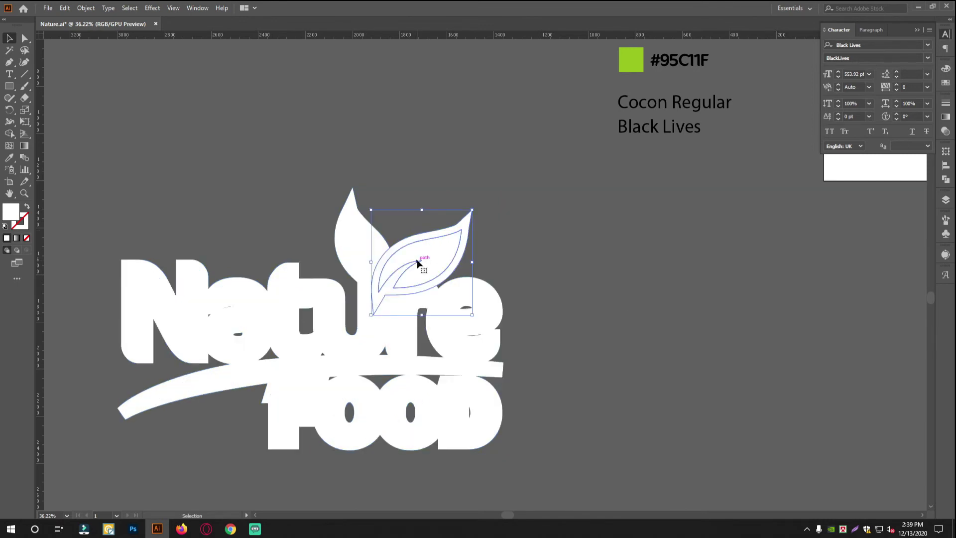
pyautogui.moveTo(91, 164); pyautogui.dragTo(620, 526)
pyautogui.rightClick(445, 279)
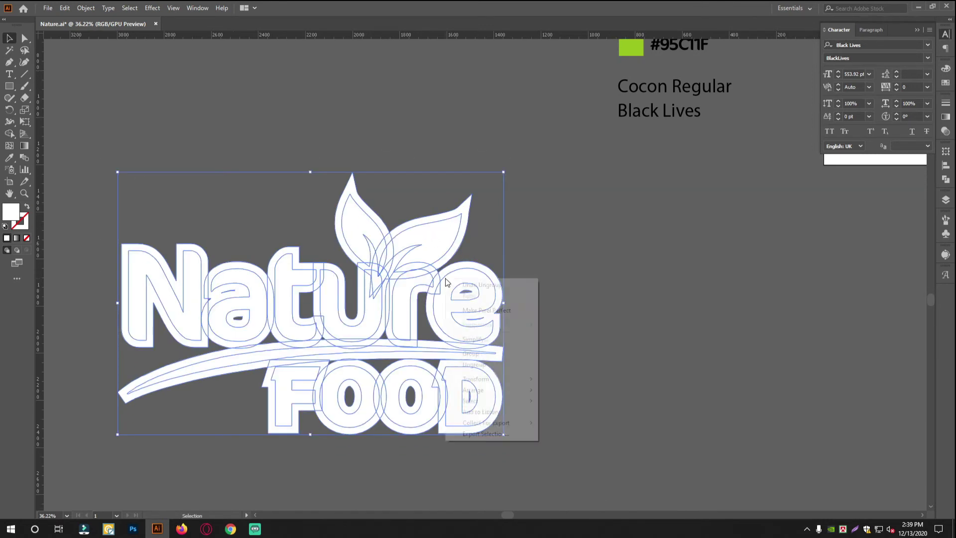
pyautogui.click(482, 364)
pyautogui.click(563, 306)
# Select the original inner shapes of the leaves, Nature letters, curve and FOOD letters, and cut them from the artwork
pyautogui.click(428, 250)
pyautogui.keyDown('shift'); pyautogui.click(357, 231); pyautogui.keyUp('shift')
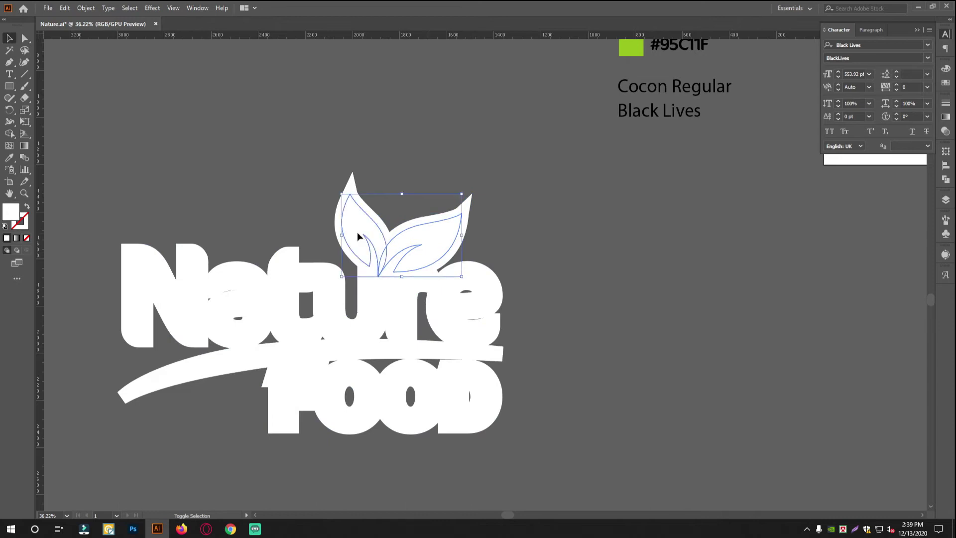
pyautogui.keyDown('shift'); pyautogui.click(401, 306); pyautogui.keyUp('shift')
pyautogui.keyDown('shift'); pyautogui.click(492, 286); pyautogui.keyUp('shift')
pyautogui.keyDown('shift'); pyautogui.click(371, 293); pyautogui.keyUp('shift')
pyautogui.keyDown('shift'); pyautogui.click(285, 304); pyautogui.keyUp('shift')
pyautogui.keyDown('shift'); pyautogui.click(257, 306); pyautogui.keyUp('shift')
pyautogui.keyDown('shift'); pyautogui.click(184, 308); pyautogui.keyUp('shift')
pyautogui.keyDown('shift'); pyautogui.click(193, 309); pyautogui.keyUp('shift')
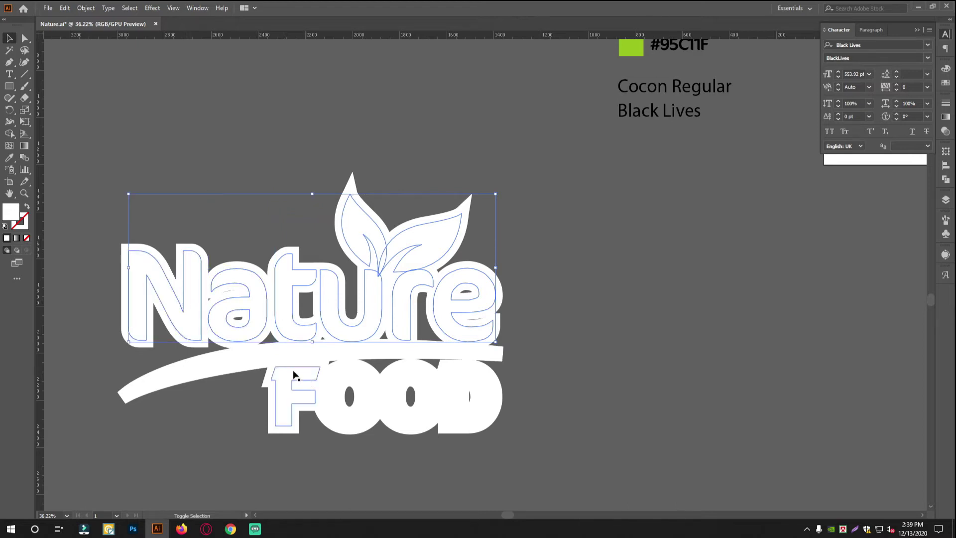
pyautogui.keyDown('shift'); pyautogui.click(249, 363); pyautogui.keyUp('shift')
pyautogui.keyDown('shift'); pyautogui.click(296, 377); pyautogui.keyUp('shift')
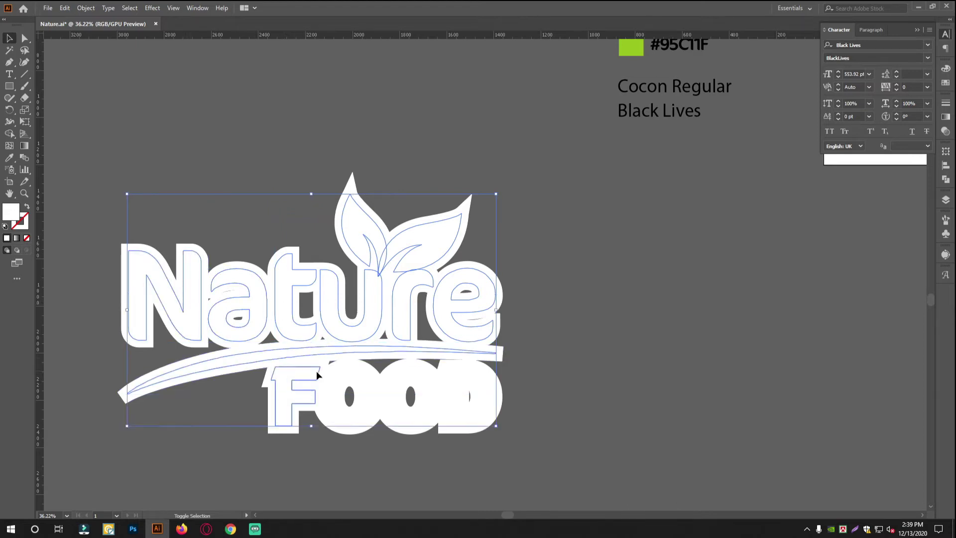
pyautogui.keyDown('shift'); pyautogui.click(365, 376); pyautogui.keyUp('shift')
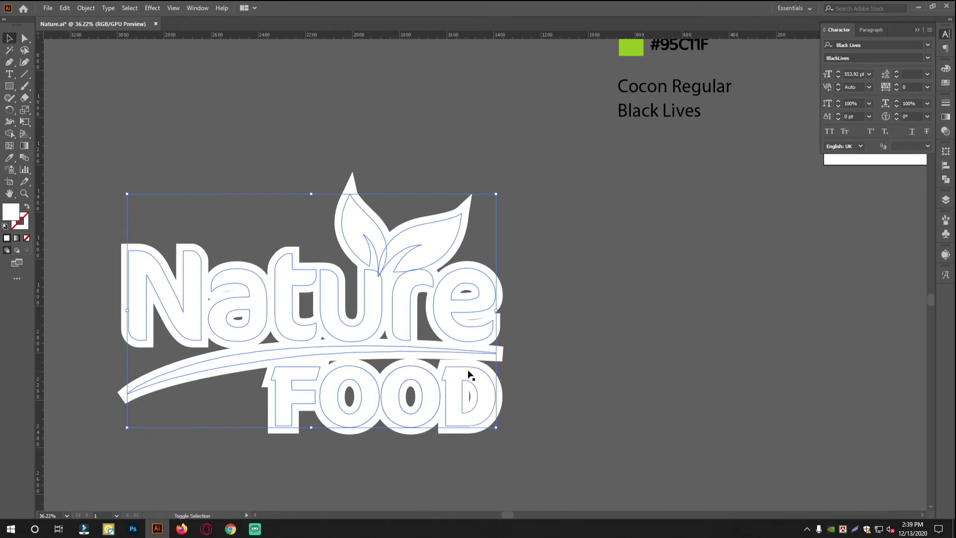
pyautogui.press('a')
pyautogui.hotkey('ctrl', 'x')
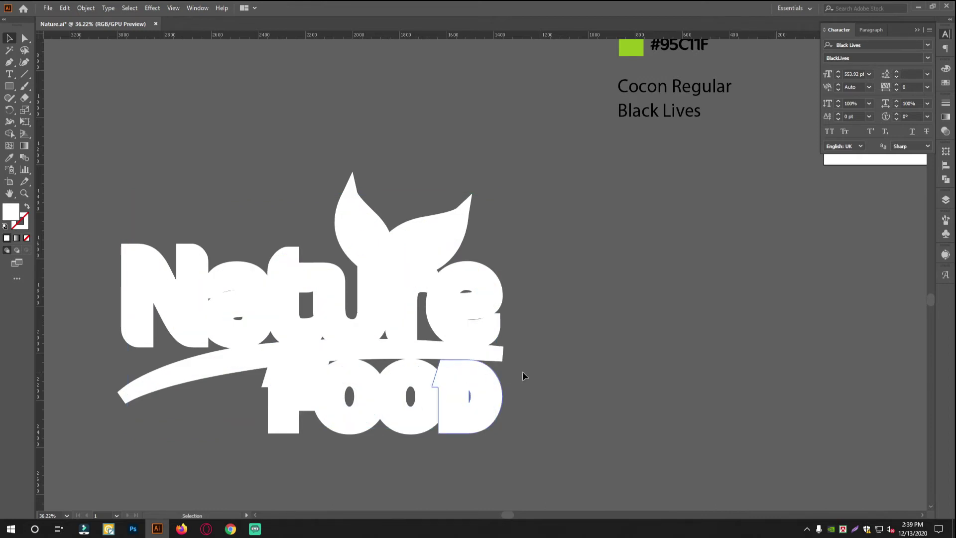
# Colour the offset shapes black by sampling the hex-code text with the Eyedropper, and paste the cut white originals in front
pyautogui.scroll(-2, 574, 391)
pyautogui.hotkey('ctrl', 'f')
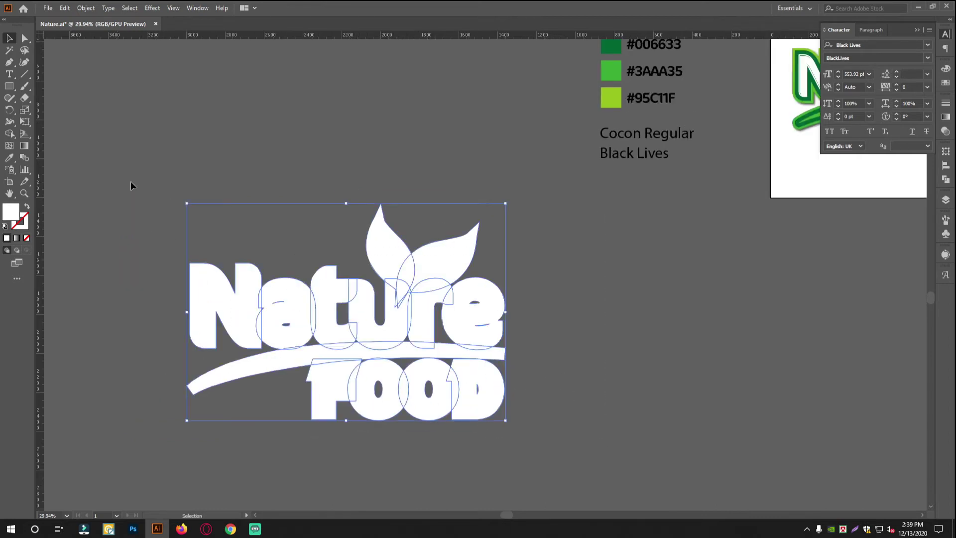
pyautogui.click(9, 156)
pyautogui.moveTo(583, 143); pyautogui.dragTo(547, 196)
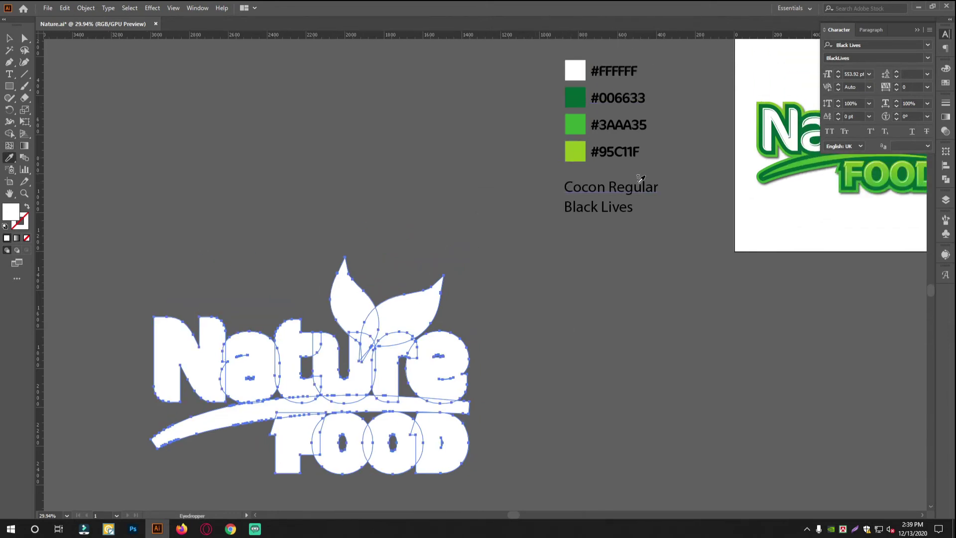
pyautogui.click(779, 169)
pyautogui.click(577, 69)
pyautogui.click(603, 152)
pyautogui.click(9, 39)
# Round both corners at the left end of the curve's black outline
pyautogui.moveTo(304, 327); pyautogui.dragTo(338, 327)
pyautogui.moveTo(338, 327); pyautogui.dragTo(489, 253)
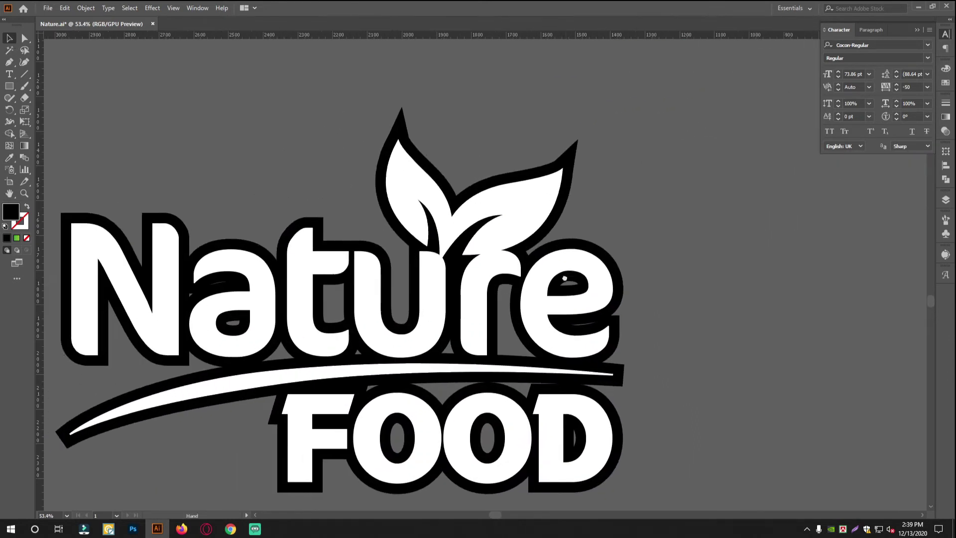
pyautogui.moveTo(238, 281); pyautogui.dragTo(354, 227)
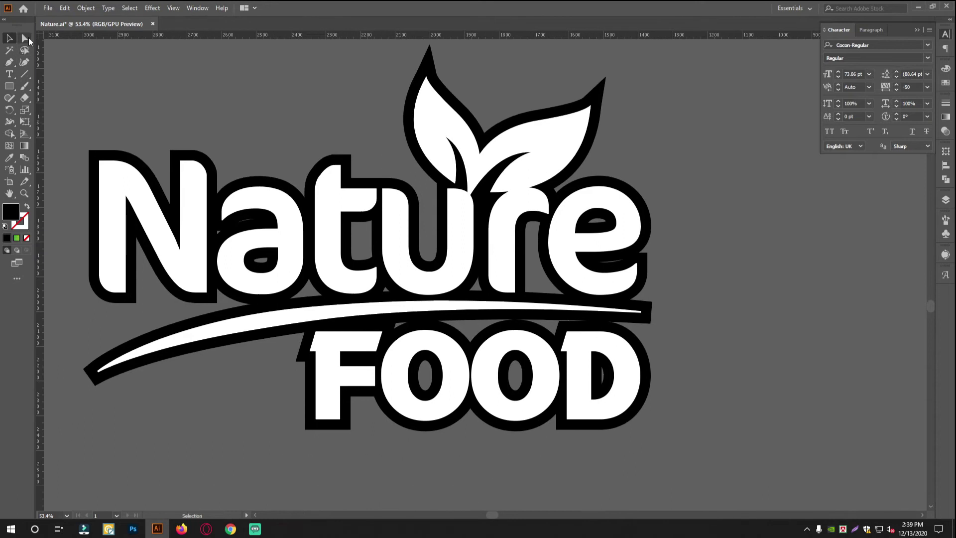
pyautogui.moveTo(174, 335); pyautogui.dragTo(258, 268)
pyautogui.moveTo(139, 310); pyautogui.dragTo(163, 270)
pyautogui.click(186, 303)
pyautogui.click(230, 328)
pyautogui.moveTo(85, 276); pyautogui.dragTo(284, 336)
pyautogui.moveTo(324, 362); pyautogui.dragTo(329, 364)
pyautogui.moveTo(338, 356); pyautogui.dragTo(431, 391)
pyautogui.moveTo(381, 426); pyautogui.dragTo(353, 399)
pyautogui.scroll(3, 362, 379)
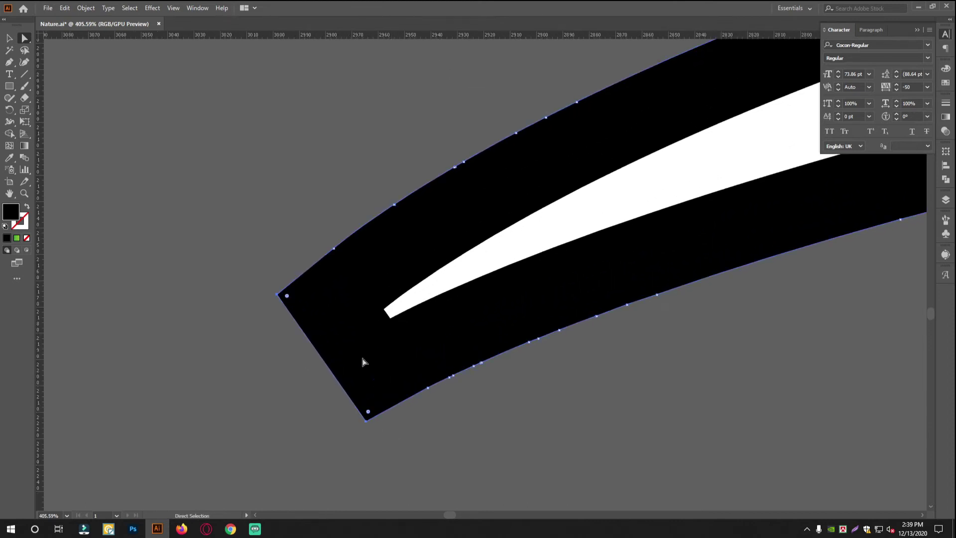
pyautogui.moveTo(286, 296); pyautogui.dragTo(82, 325)
# Round both corners at the right end of the curve's black outline
pyautogui.scroll(-10, 454, 348)
pyautogui.scroll(7, 594, 303)
pyautogui.scroll(3, 408, 274)
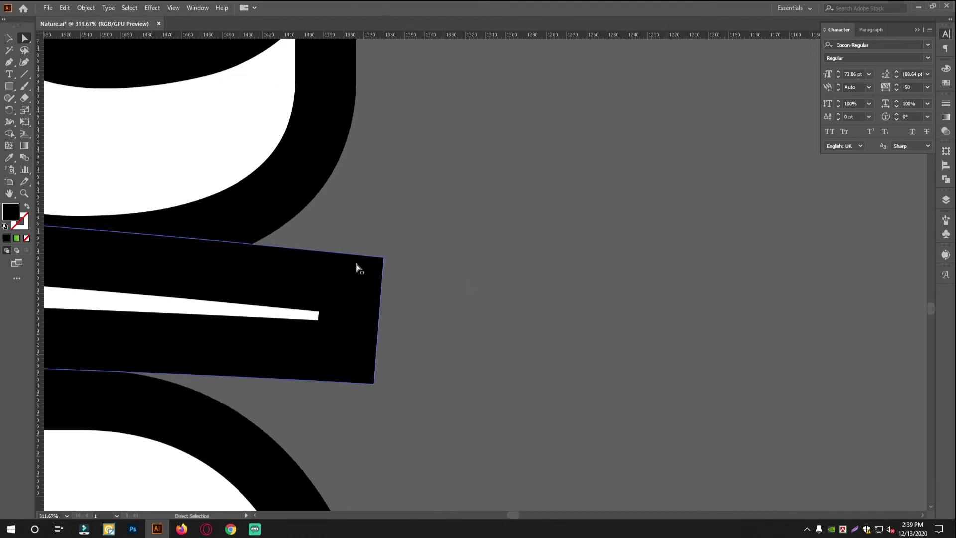
pyautogui.moveTo(375, 249); pyautogui.dragTo(17, 191)
pyautogui.click(517, 310)
pyautogui.moveTo(521, 313); pyautogui.dragTo(607, 317)
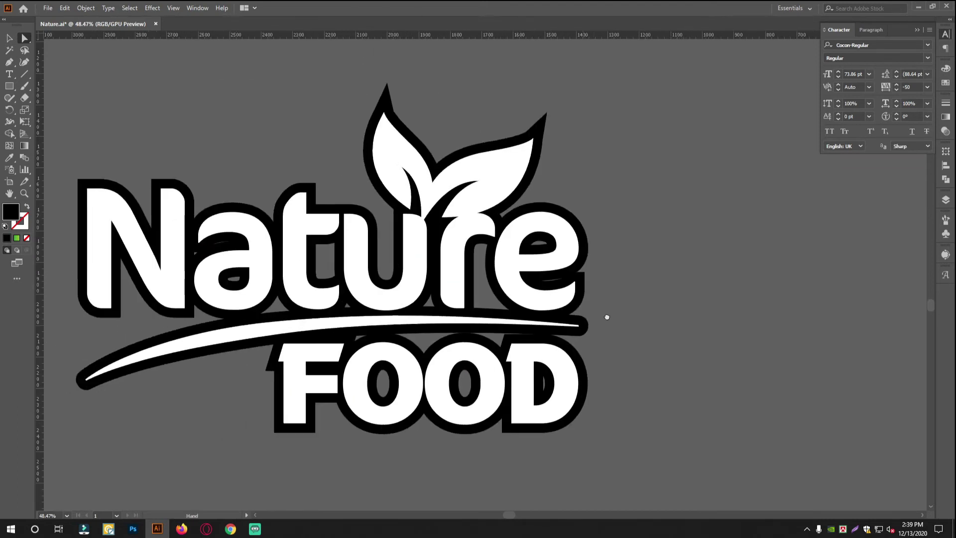
# Shorten the pointed tip of the left leaf's black outline by moving its anchor point closer to the white leaf
pyautogui.scroll(-2, 607, 317)
pyautogui.scroll(3, 486, 297)
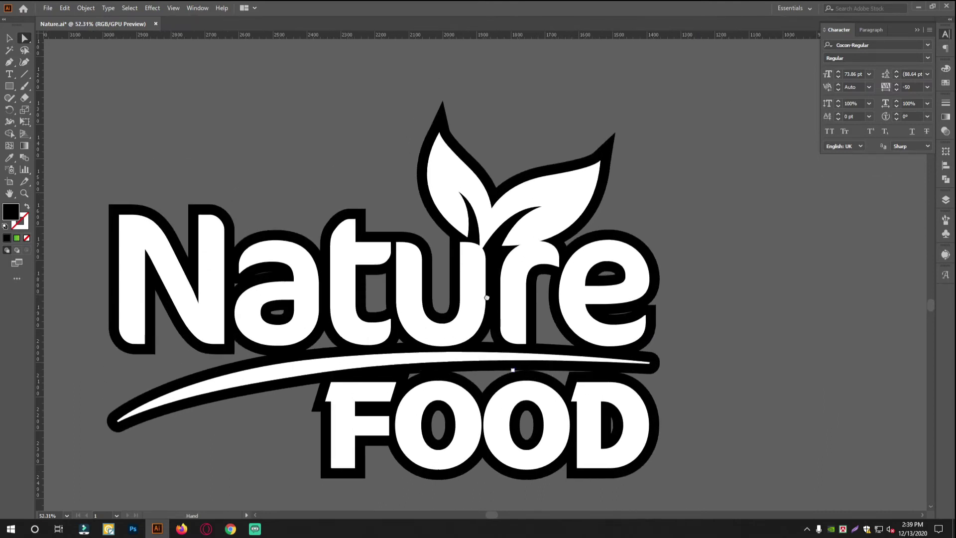
pyautogui.scroll(3, 409, 258)
pyautogui.scroll(5, 262, 284)
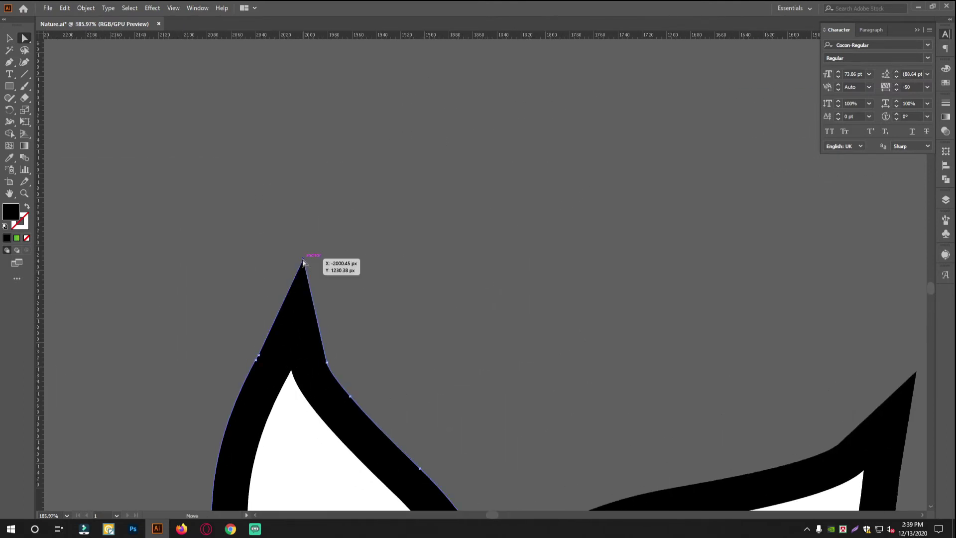
pyautogui.moveTo(304, 263); pyautogui.dragTo(293, 303)
pyautogui.click(332, 302)
pyautogui.moveTo(303, 344); pyautogui.dragTo(245, 322)
# Shorten the pointed tip of the right leaf's black outline by moving its anchor point inward
pyautogui.moveTo(572, 368); pyautogui.dragTo(469, 298)
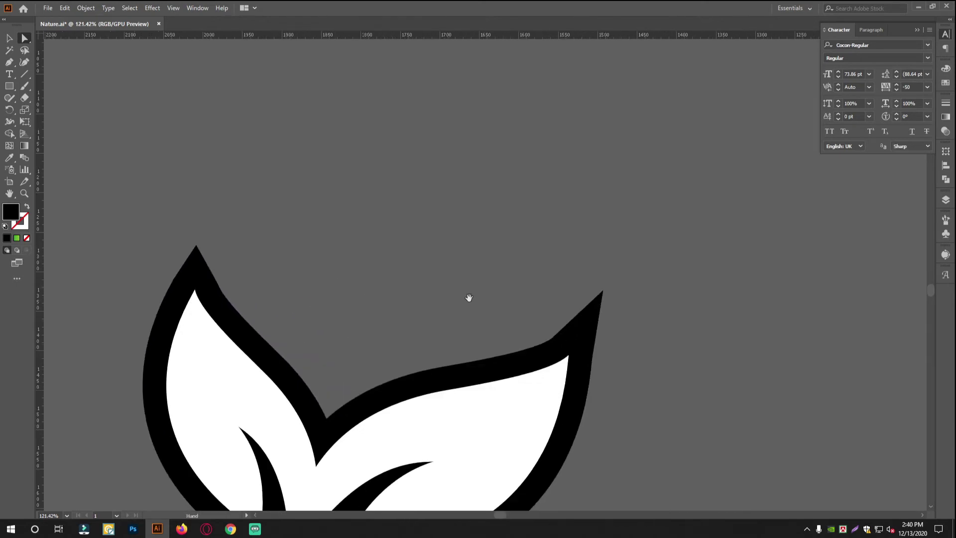
pyautogui.moveTo(604, 291); pyautogui.dragTo(591, 323)
pyautogui.click(555, 329)
pyautogui.moveTo(555, 331); pyautogui.dragTo(573, 334)
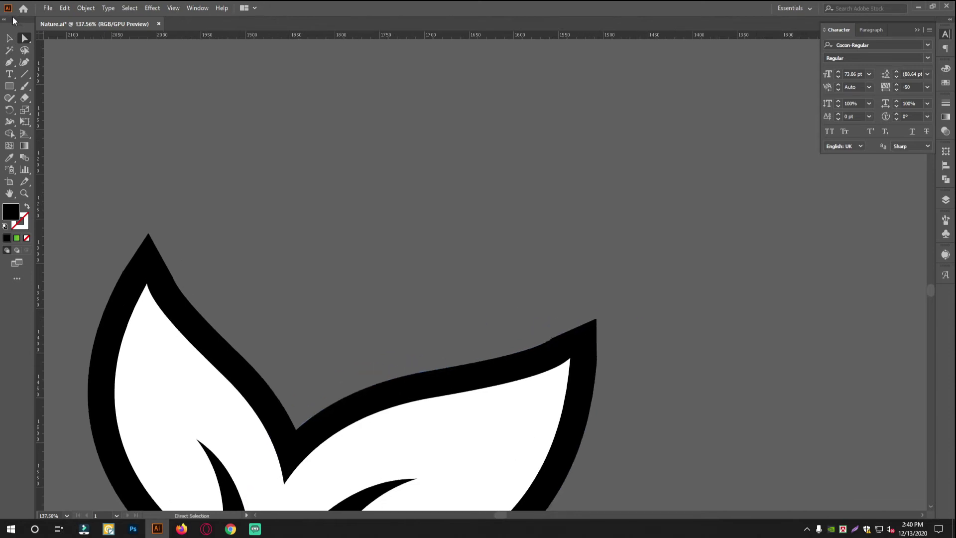
# Smooth the kink below the tip of the left leaf's black outline by adjusting the curve handle on its right edge
pyautogui.moveTo(124, 281); pyautogui.dragTo(196, 284)
pyautogui.moveTo(145, 259); pyautogui.dragTo(261, 314)
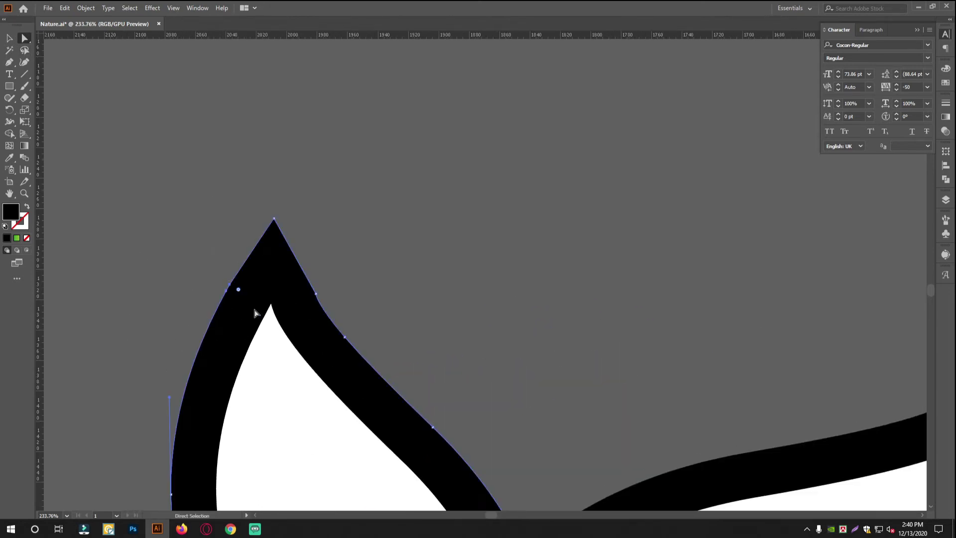
pyautogui.click(373, 295)
pyautogui.moveTo(357, 297); pyautogui.dragTo(468, 313)
pyautogui.hotkey('ctrl', 'z')
pyautogui.moveTo(258, 299); pyautogui.dragTo(343, 316)
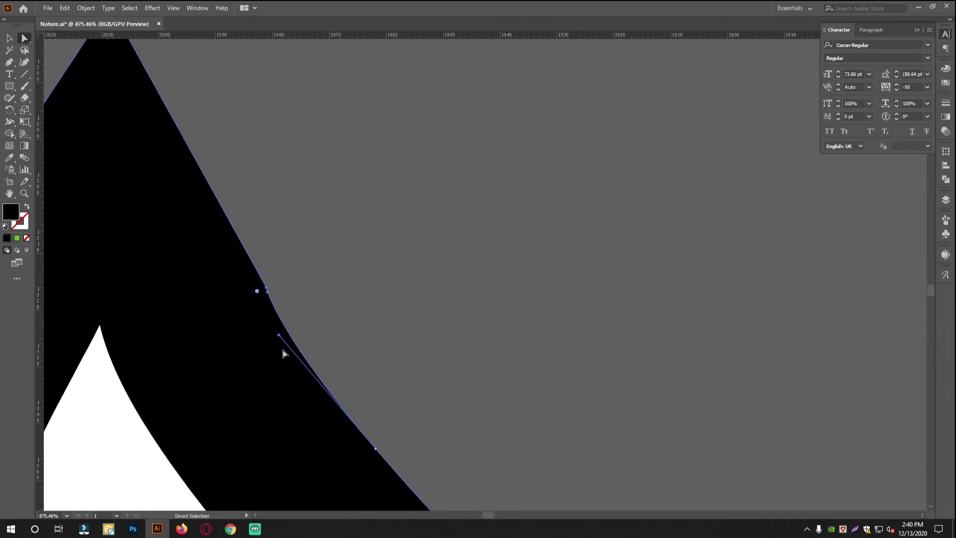
pyautogui.moveTo(281, 336); pyautogui.dragTo(283, 330)
pyautogui.click(269, 293)
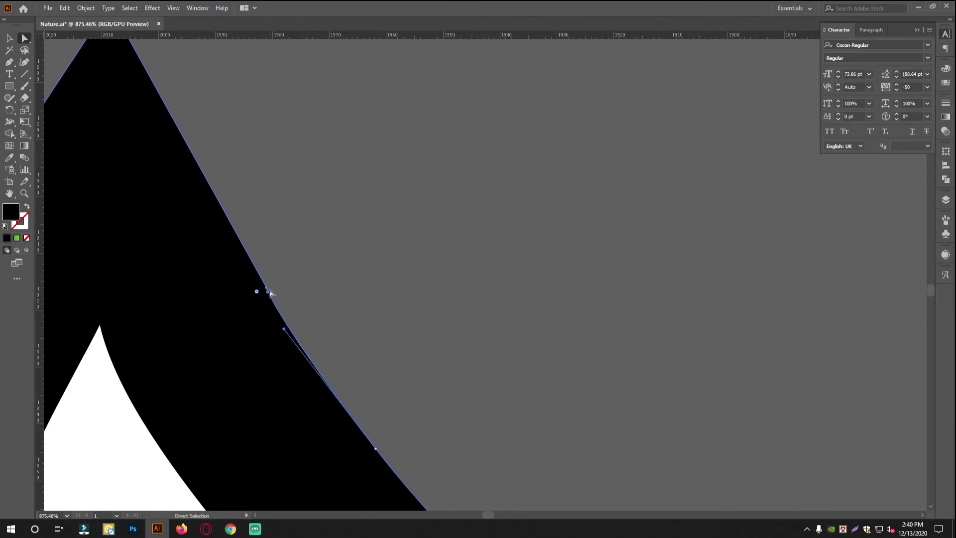
pyautogui.click(492, 323)
pyautogui.moveTo(492, 323); pyautogui.dragTo(232, 273)
# Smooth the kink on the upper edge of the right leaf's black outline by adjusting the curve beside the tip
pyautogui.moveTo(624, 358); pyautogui.dragTo(782, 344)
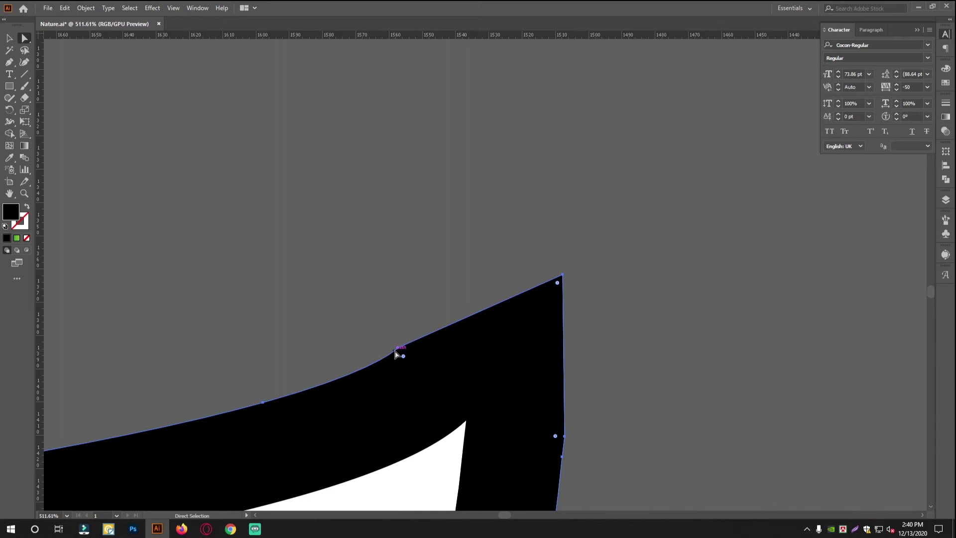
pyautogui.moveTo(397, 348); pyautogui.dragTo(354, 370)
pyautogui.hotkey('ctrl', 'z')
pyautogui.click(409, 316)
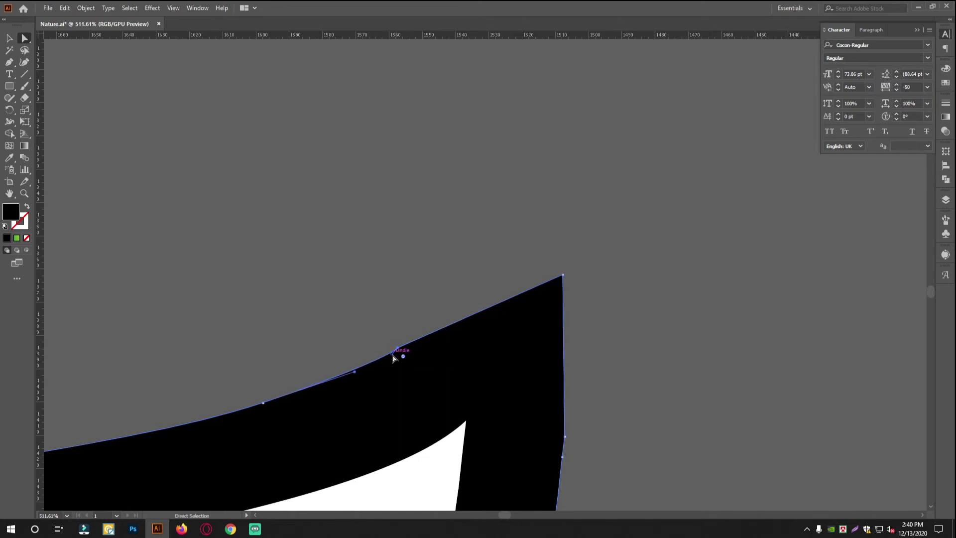
pyautogui.moveTo(371, 386); pyautogui.dragTo(593, 405)
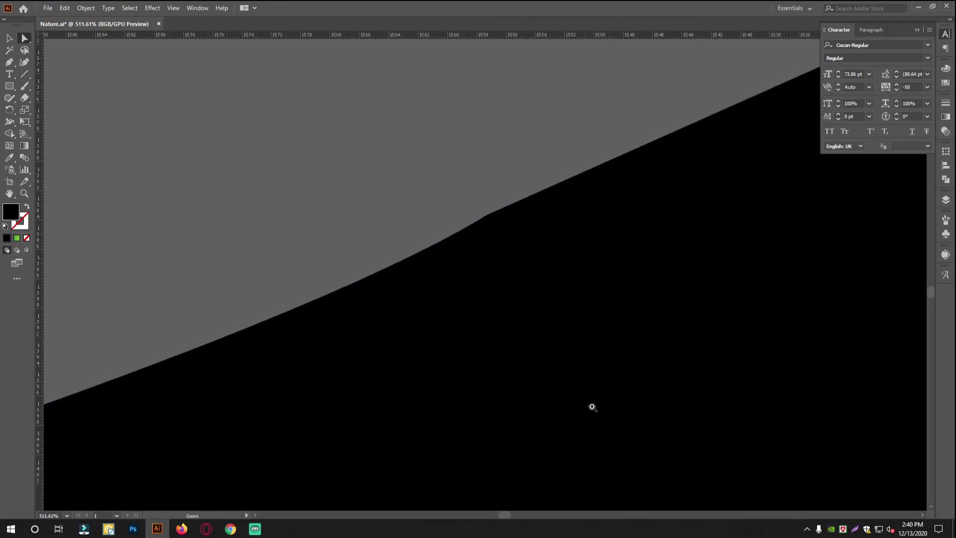
pyautogui.moveTo(449, 236); pyautogui.dragTo(428, 247)
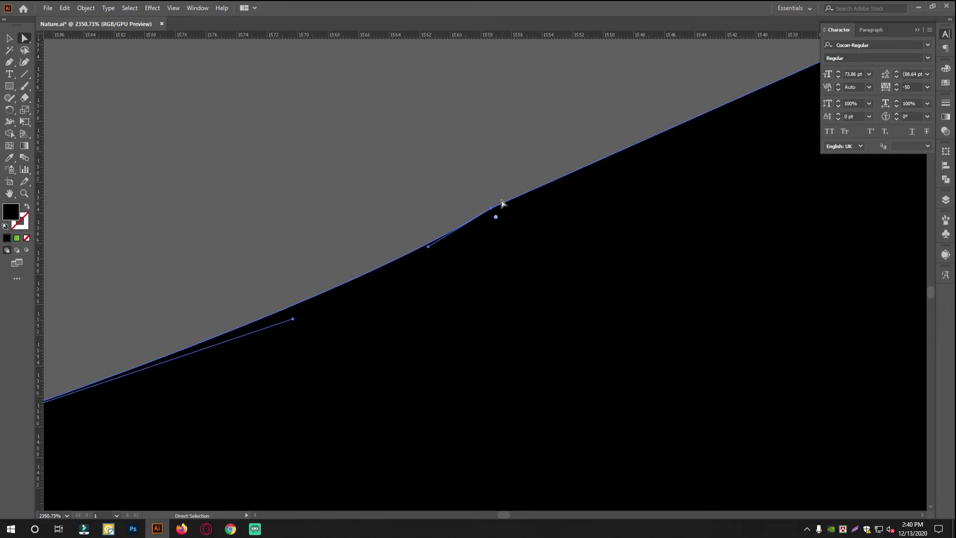
pyautogui.moveTo(604, 332); pyautogui.dragTo(336, 173)
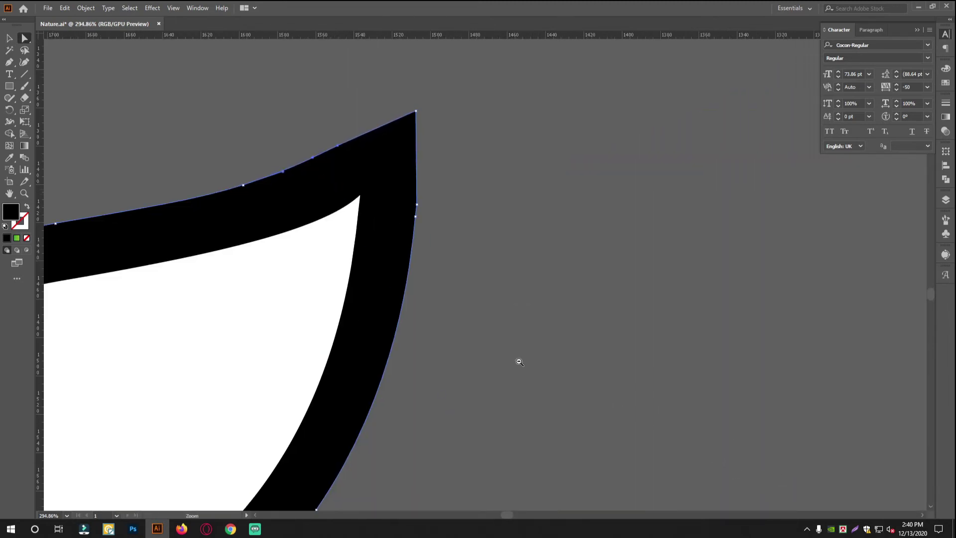
# Smooth the corner on the outer edge of the right leaf's black outline just below the tip
pyautogui.moveTo(516, 361); pyautogui.dragTo(427, 190)
pyautogui.moveTo(332, 286); pyautogui.dragTo(549, 397)
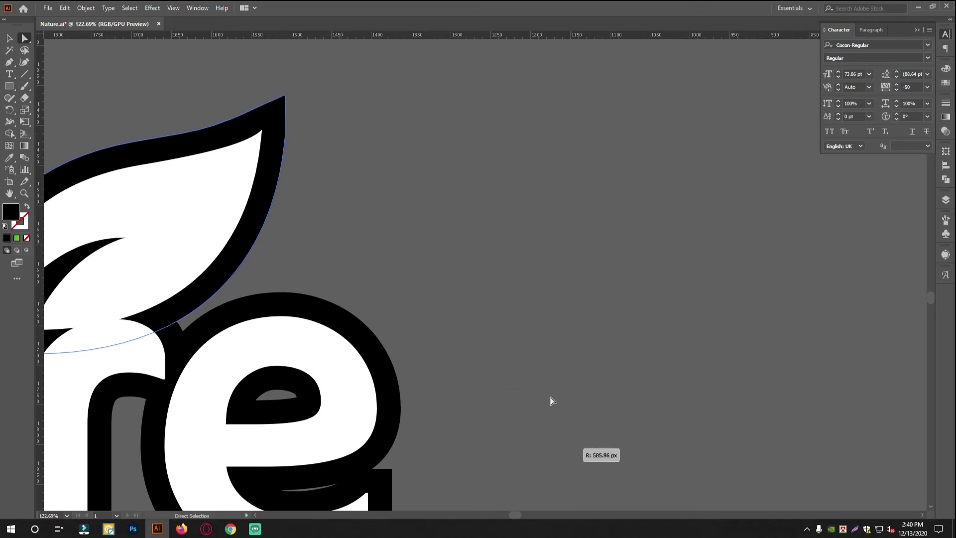
pyautogui.moveTo(235, 56); pyautogui.dragTo(383, 196)
pyautogui.moveTo(386, 267); pyautogui.dragTo(361, 255)
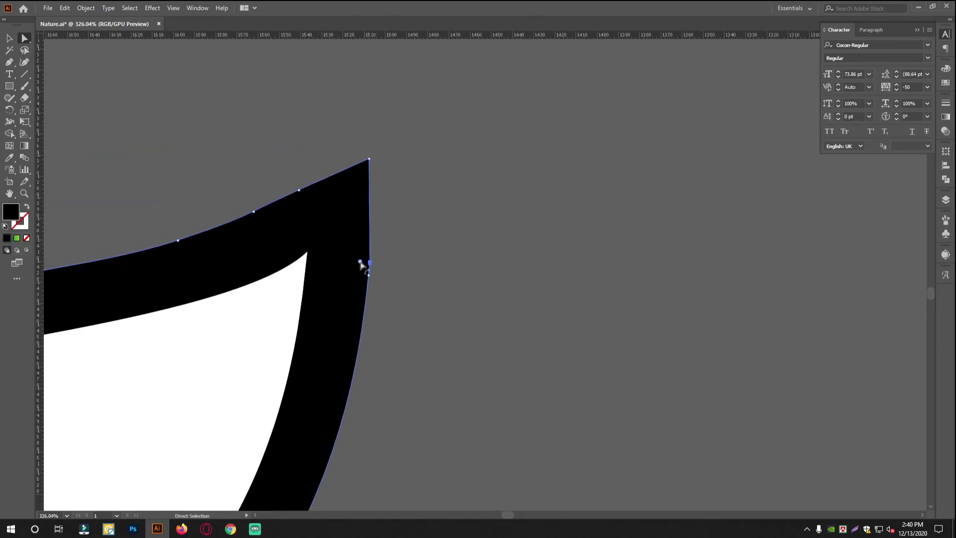
pyautogui.click(465, 241)
pyautogui.moveTo(507, 251); pyautogui.dragTo(250, 207)
pyautogui.moveTo(514, 238); pyautogui.dragTo(563, 188)
pyautogui.moveTo(515, 216); pyautogui.dragTo(434, 220)
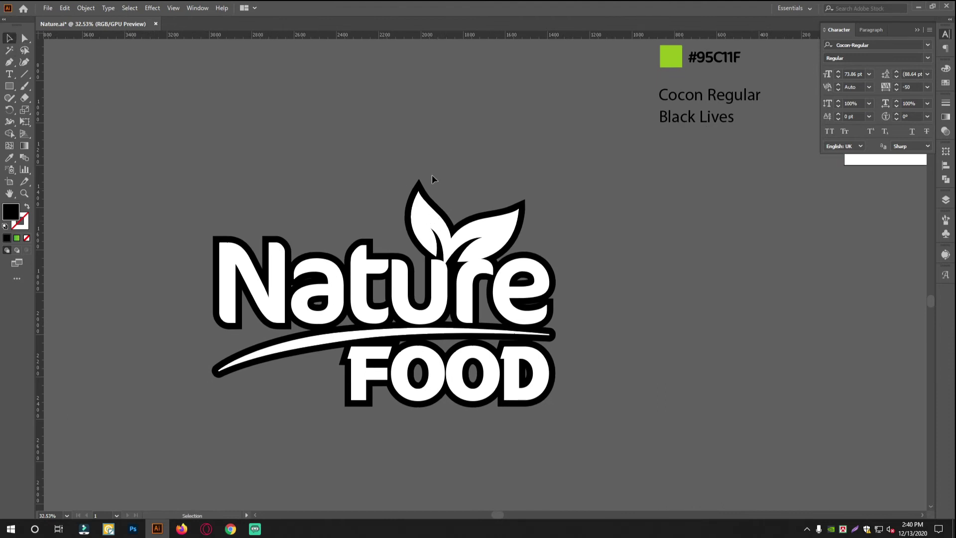
# Examine the black outlines around the leaves, the Nature and FOOD lettering and the curve for gaps left between the letters
pyautogui.click(218, 157)
pyautogui.press('a')
pyautogui.hotkey('ctrl', 'a')
pyautogui.click(651, 371)
pyautogui.scroll(6, 438, 298)
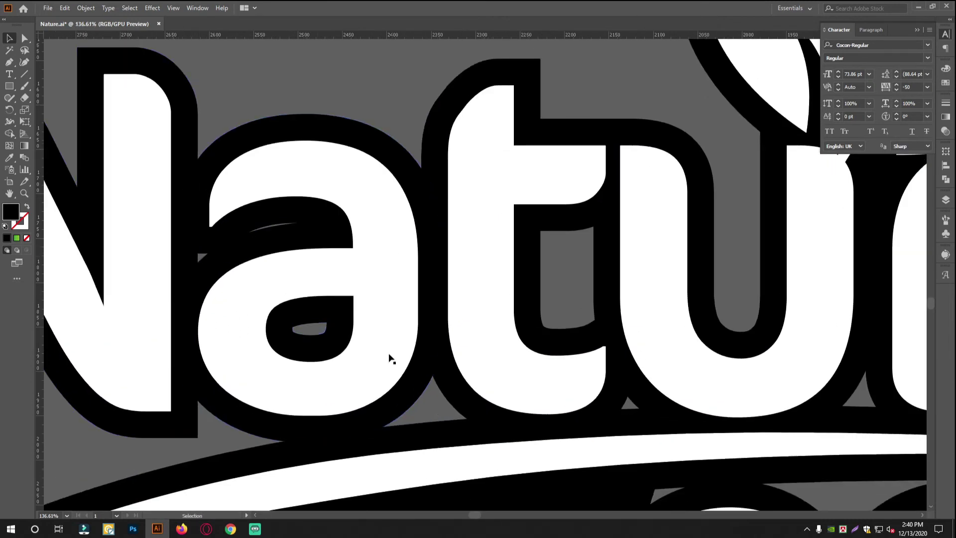
pyautogui.moveTo(558, 338); pyautogui.dragTo(413, 367)
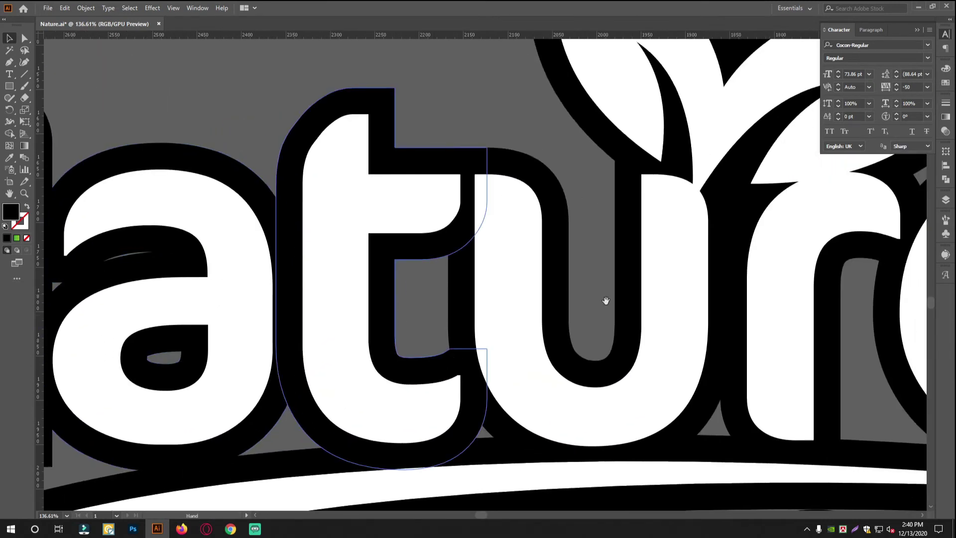
pyautogui.moveTo(606, 300); pyautogui.dragTo(457, 330)
pyautogui.scroll(-3, 531, 326)
pyautogui.moveTo(790, 293); pyautogui.dragTo(532, 282)
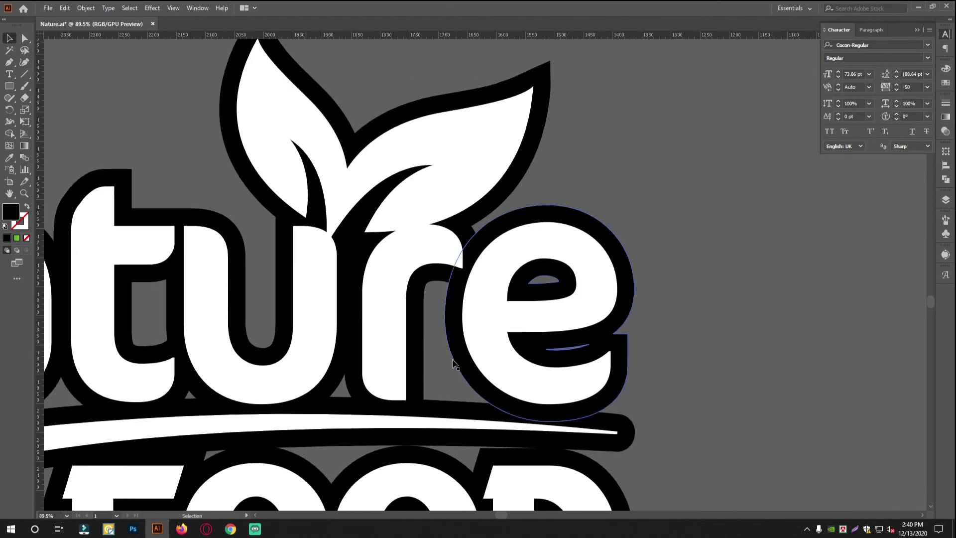
pyautogui.scroll(-5, 531, 375)
pyautogui.moveTo(529, 361); pyautogui.dragTo(560, 303)
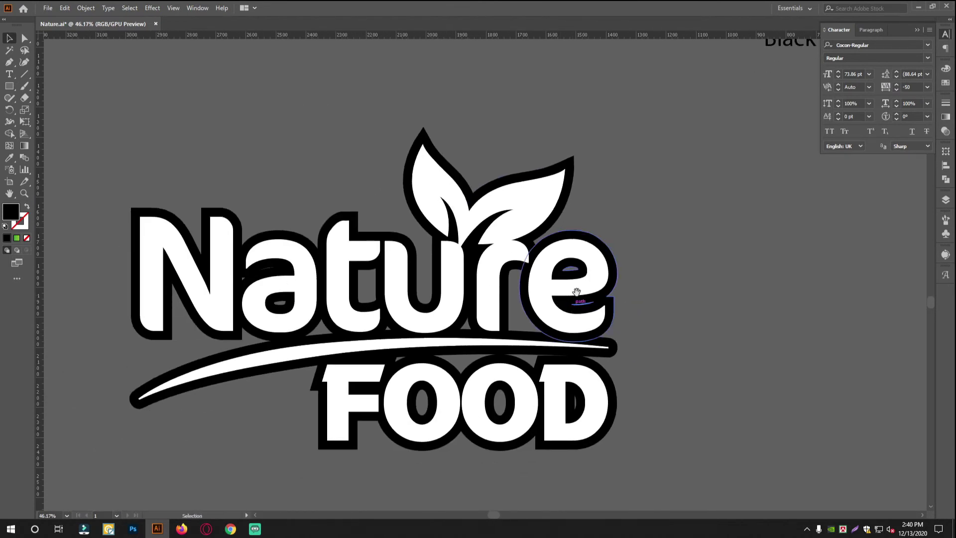
pyautogui.scroll(-8, 497, 376)
pyautogui.scroll(5, 406, 332)
# Begin a Pen tool path at the N's right stem and run it across the a and t to the u's left stem
pyautogui.click(9, 63)
pyautogui.keyDown('ctrl'); pyautogui.moveTo(271, 327); pyautogui.dragTo(420, 423); pyautogui.keyUp('ctrl')
pyautogui.moveTo(271, 398); pyautogui.dragTo(312, 384)
pyautogui.keyDown('ctrl'); pyautogui.moveTo(313, 384); pyautogui.dragTo(406, 371); pyautogui.keyUp('ctrl')
pyautogui.moveTo(381, 362); pyautogui.dragTo(347, 386)
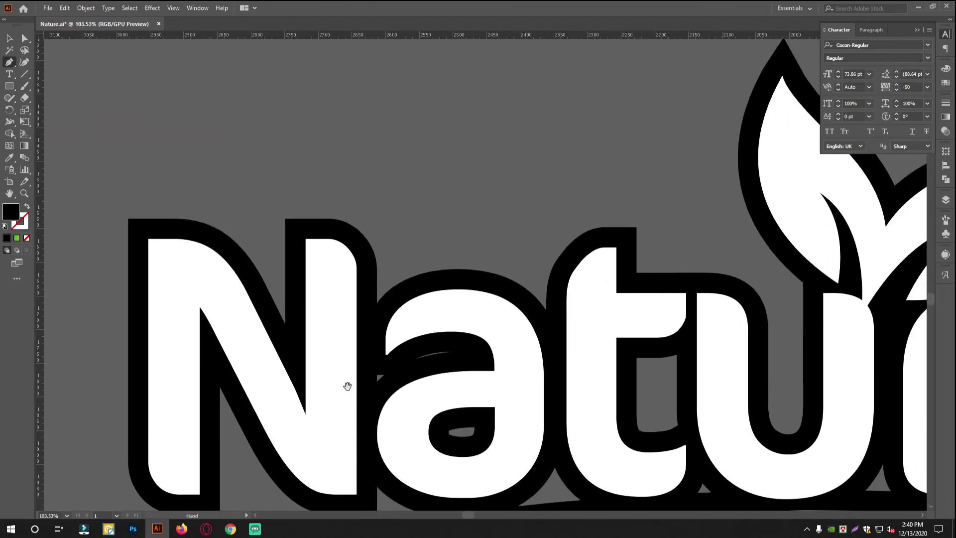
pyautogui.click(474, 326)
pyautogui.click(536, 336)
pyautogui.click(607, 323)
pyautogui.click(676, 326)
pyautogui.click(710, 347)
# Continue the path beneath the u's opening, up across the r, over the e and down the e's right side
pyautogui.moveTo(737, 410); pyautogui.dragTo(511, 404)
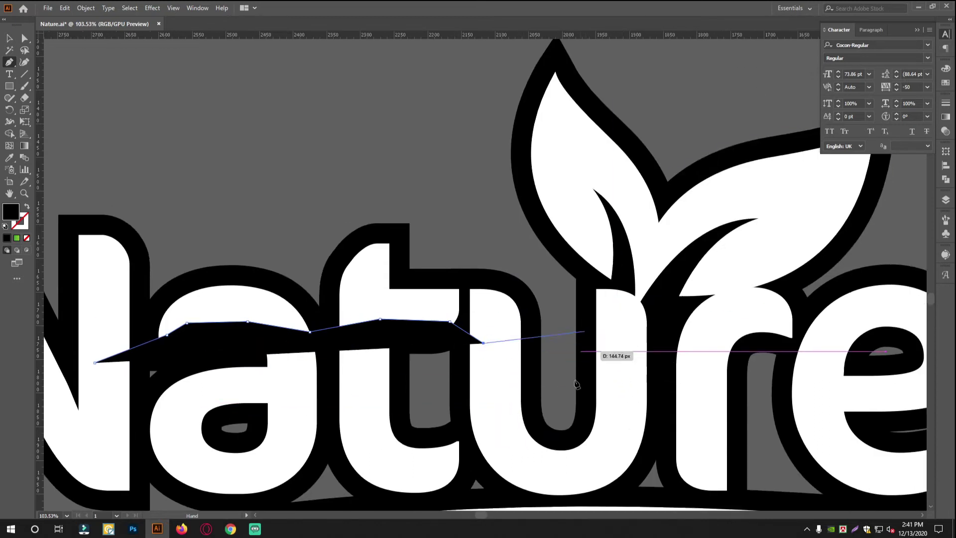
pyautogui.click(514, 445)
pyautogui.moveTo(596, 458); pyautogui.dragTo(516, 459)
pyautogui.click(515, 458)
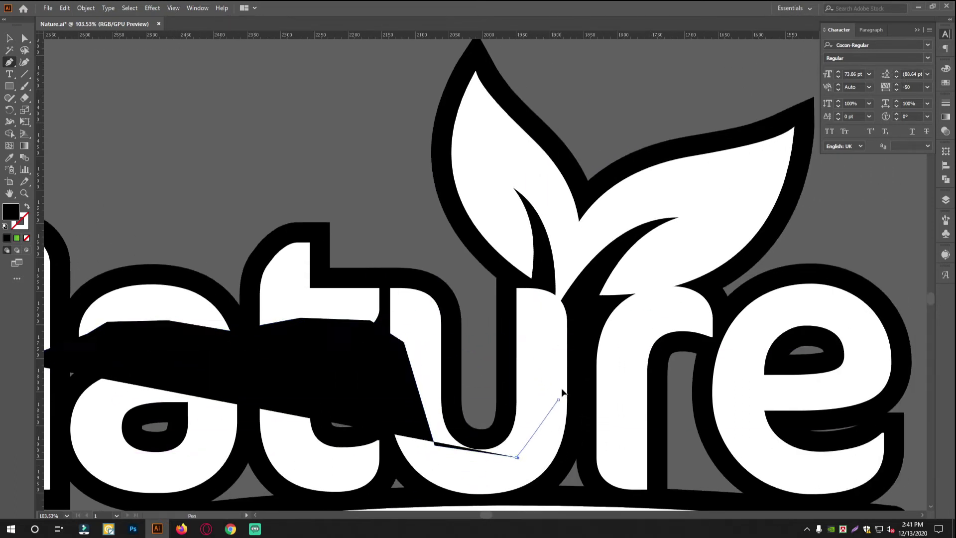
pyautogui.click(557, 400)
pyautogui.click(587, 342)
pyautogui.moveTo(662, 331); pyautogui.dragTo(579, 344)
pyautogui.click(589, 334)
pyautogui.click(733, 327)
pyautogui.click(786, 340)
pyautogui.click(782, 386)
pyautogui.click(797, 433)
# Continue the path downward from the e across the curve's right end and the D to the D's base
pyautogui.moveTo(804, 481); pyautogui.dragTo(679, 230)
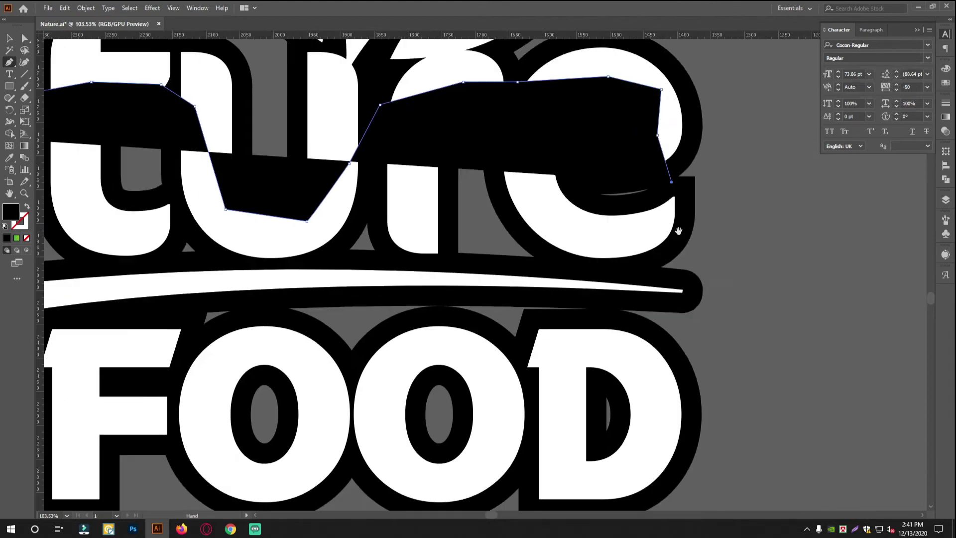
pyautogui.click(651, 258)
pyautogui.click(630, 320)
pyautogui.click(615, 365)
pyautogui.click(631, 414)
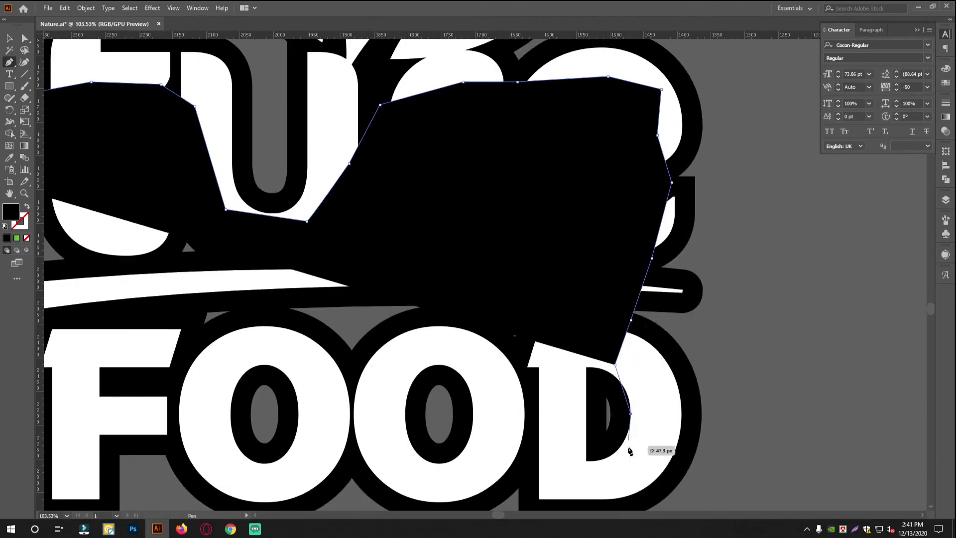
pyautogui.moveTo(628, 449); pyautogui.dragTo(638, 352)
pyautogui.click(635, 380)
# Continue the path leftward along the lower parts of the D and both Os, then up into the F
pyautogui.click(492, 375)
pyautogui.click(390, 389)
pyautogui.hotkey('ctrl', 'z')
pyautogui.click(383, 372)
pyautogui.click(301, 369)
pyautogui.moveTo(244, 385); pyautogui.dragTo(339, 387)
pyautogui.click(379, 385)
pyautogui.click(304, 366)
pyautogui.click(265, 324)
pyautogui.click(193, 285)
# Swap the path's fill to a stroke and close the path from the F across the curve and the a back to the N
pyautogui.moveTo(178, 259); pyautogui.dragTo(520, 318)
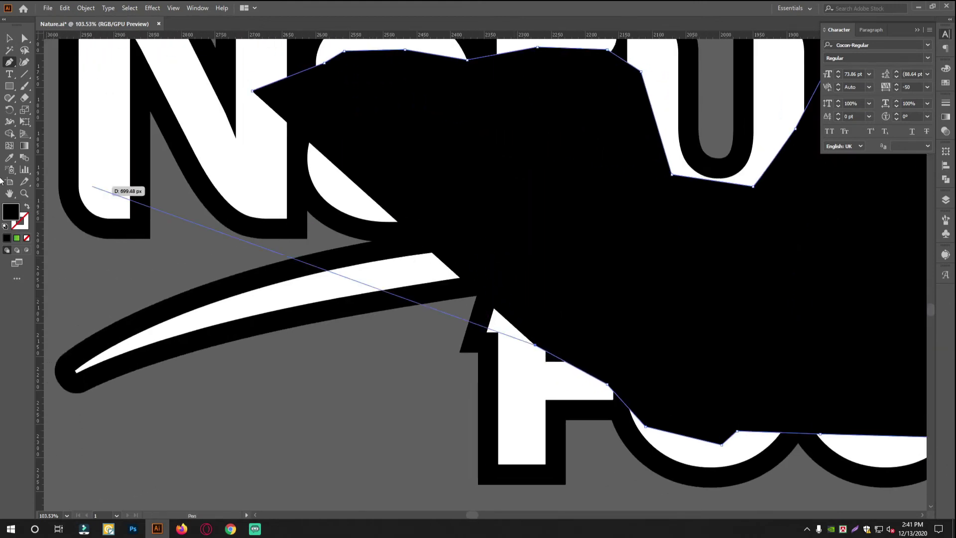
pyautogui.hotkey('shift', 'x')
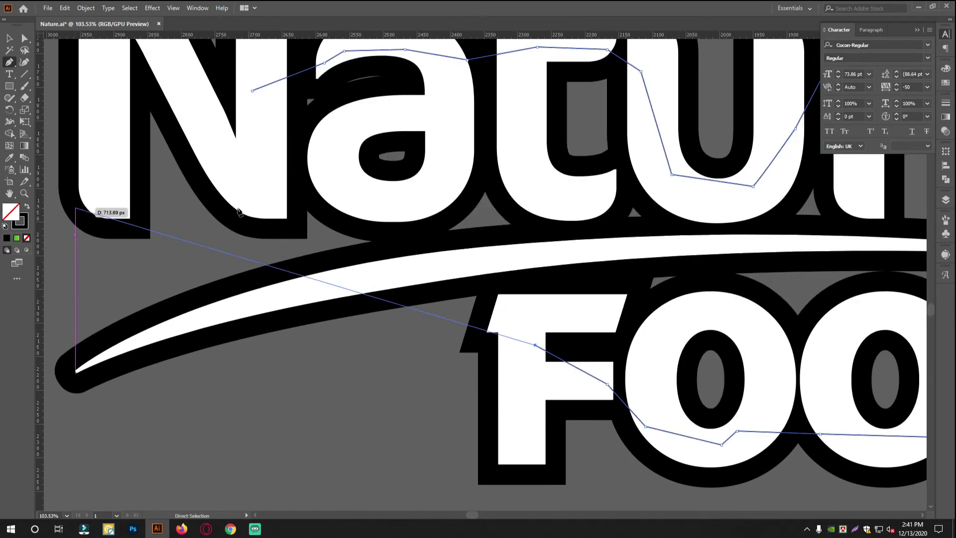
pyautogui.moveTo(530, 270); pyautogui.dragTo(502, 329)
pyautogui.click(466, 332)
pyautogui.click(403, 310)
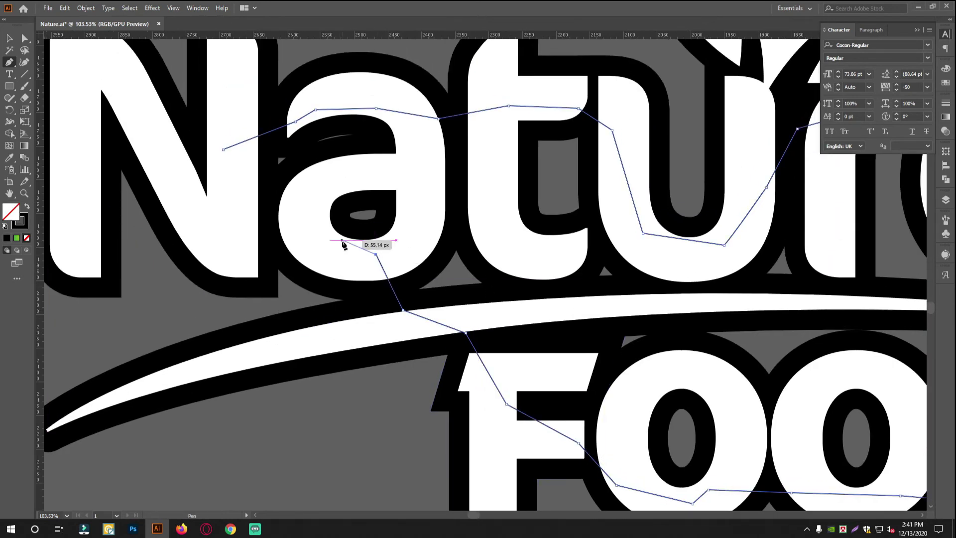
pyautogui.click(355, 262)
pyautogui.click(267, 241)
pyautogui.click(245, 208)
pyautogui.click(219, 162)
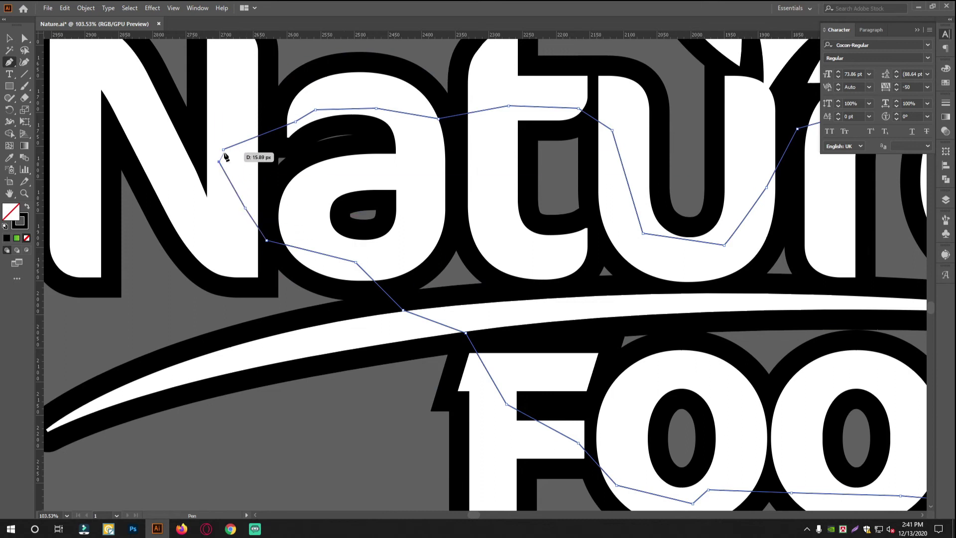
pyautogui.click(9, 38)
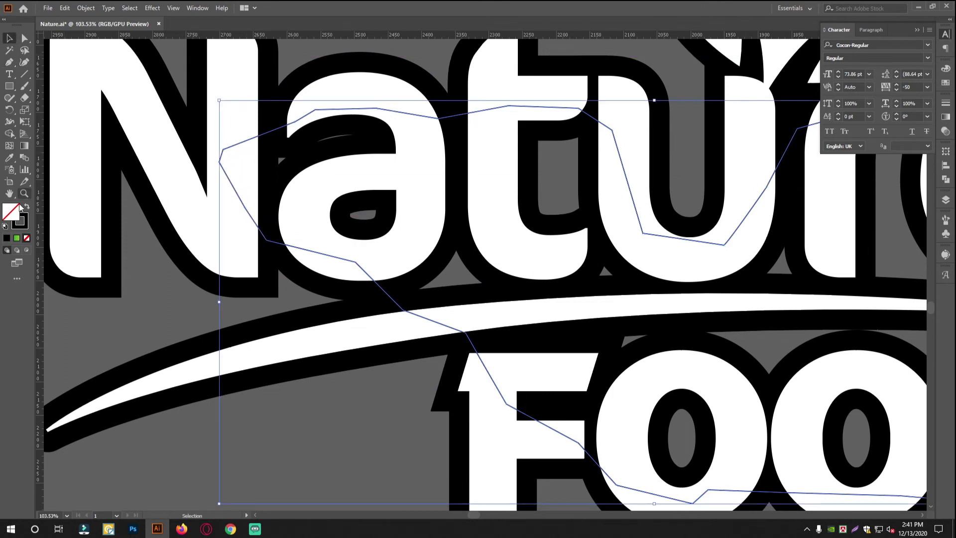
# Swap the closed shape back to a black fill and send it behind the rest of the logo
pyautogui.click(28, 205)
pyautogui.scroll(-4, 498, 211)
pyautogui.moveTo(512, 214); pyautogui.dragTo(477, 206)
pyautogui.scroll(2, 714, 252)
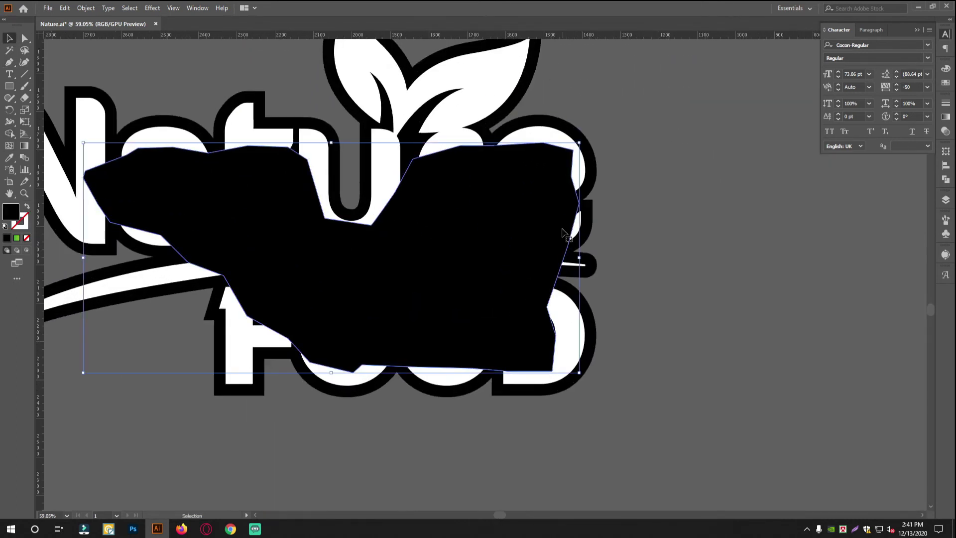
pyautogui.hotkey('ctrl', 'shift', '[')
pyautogui.click(623, 233)
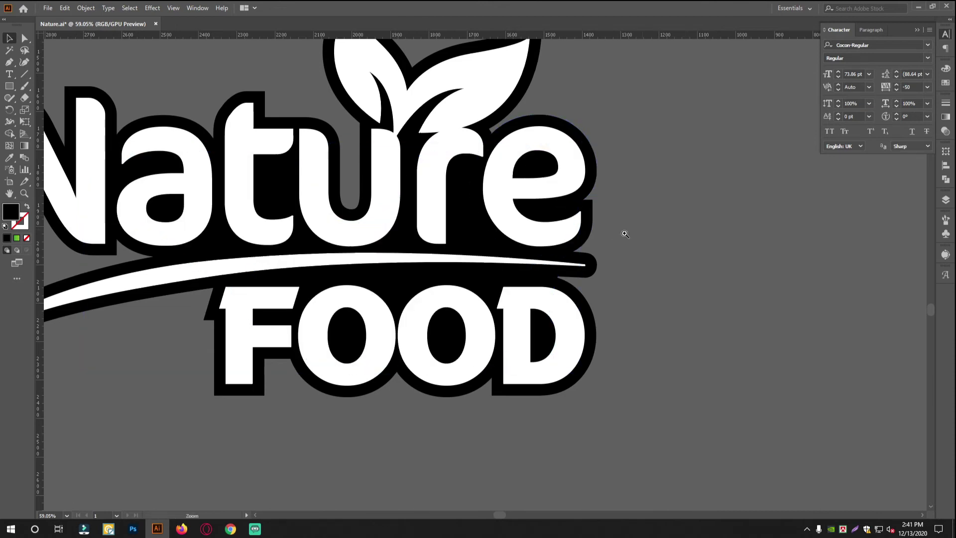
# Unite all the black outline pieces and the filler shape into a single shape with Pathfinder
pyautogui.moveTo(446, 238); pyautogui.dragTo(512, 242)
pyautogui.scroll(-2, 512, 242)
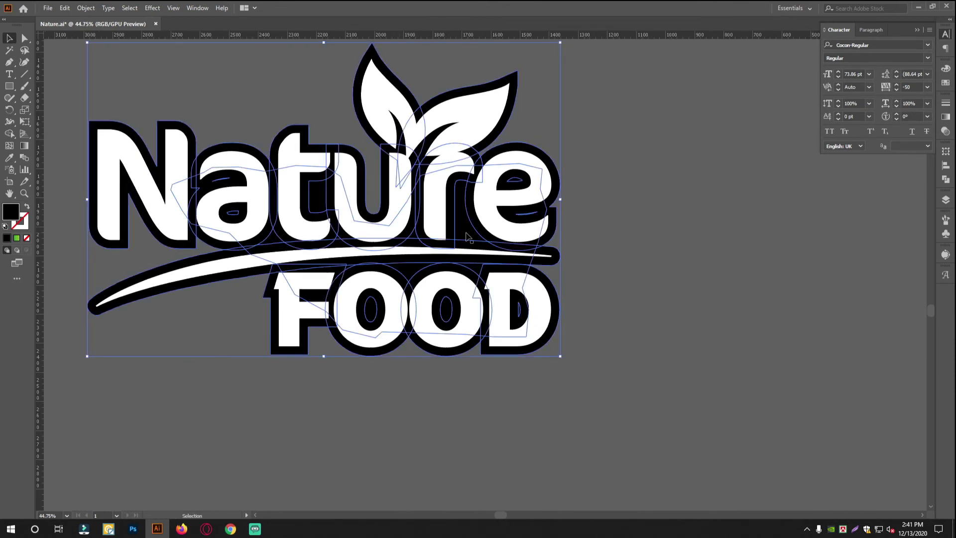
pyautogui.moveTo(543, 283); pyautogui.dragTo(507, 275)
pyautogui.moveTo(455, 208); pyautogui.dragTo(518, 286)
pyautogui.hotkey('ctrl', 'z')
pyautogui.click(620, 380)
pyautogui.hotkey('ctrl', 'a')
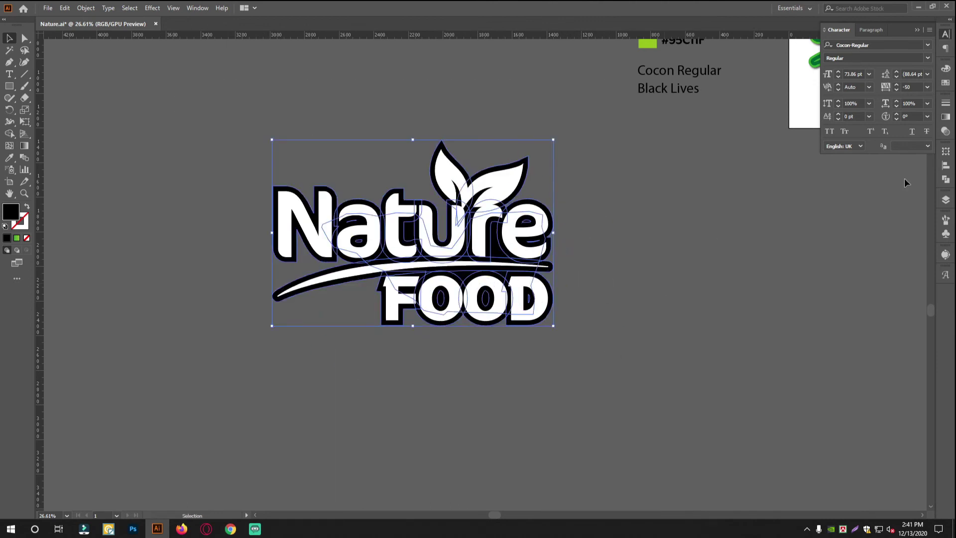
pyautogui.click(946, 180)
pyautogui.click(833, 174)
pyautogui.click(635, 248)
pyautogui.moveTo(498, 283); pyautogui.dragTo(625, 296)
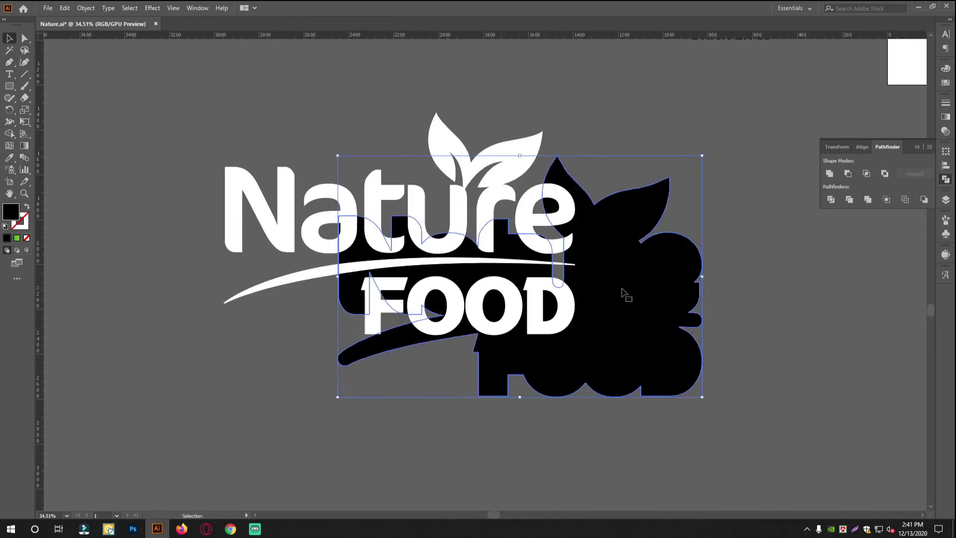
pyautogui.hotkey('ctrl', 'z')
# Apply Offset Path to the united black shape with an 18 px offset, miter joins and a miter limit of 4
pyautogui.moveTo(490, 172); pyautogui.dragTo(555, 199)
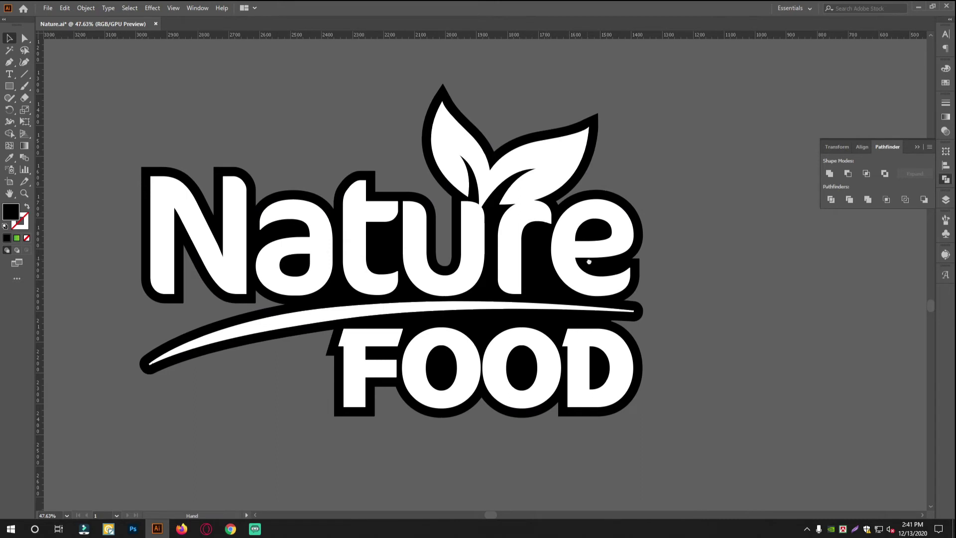
pyautogui.moveTo(589, 261); pyautogui.dragTo(592, 270)
pyautogui.moveTo(541, 271); pyautogui.dragTo(554, 272)
pyautogui.click(540, 267)
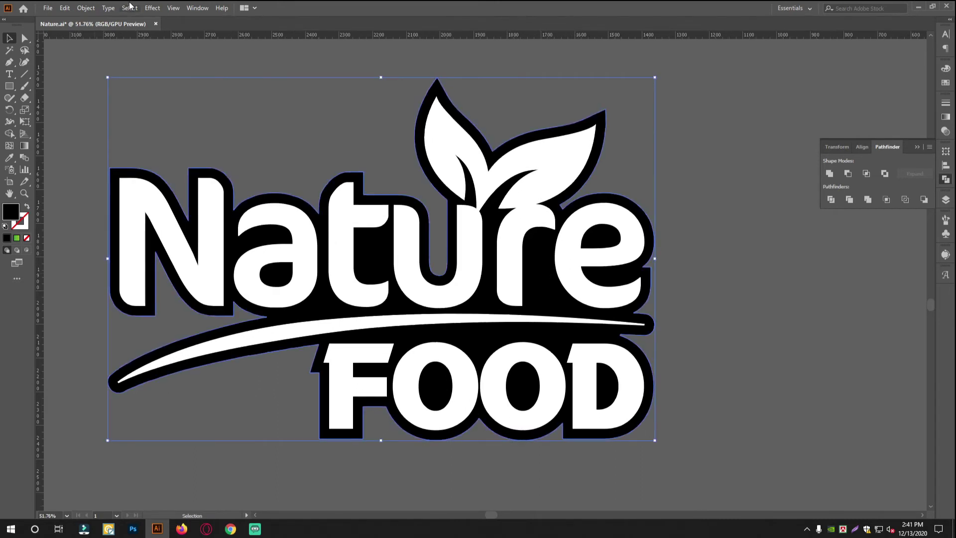
pyautogui.click(78, 9)
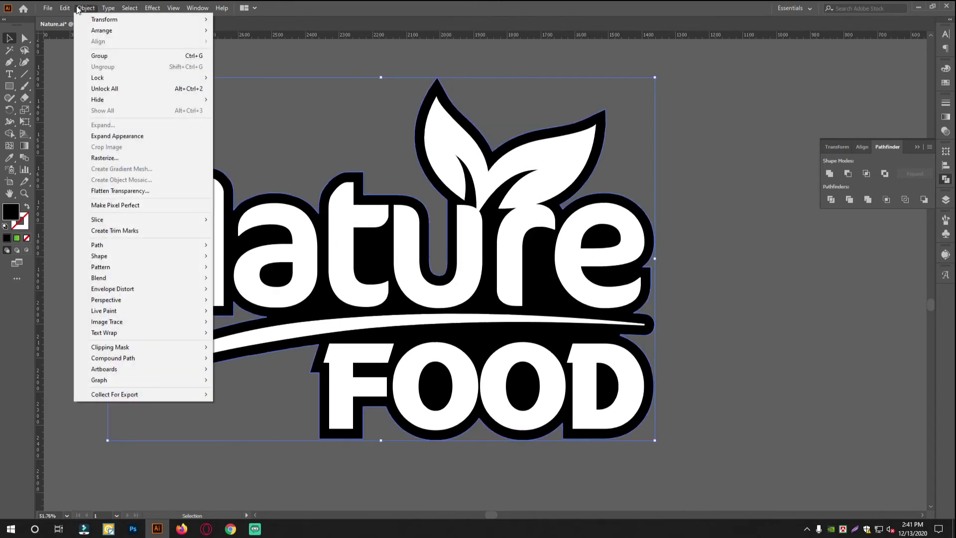
pyautogui.moveTo(189, 245)
pyautogui.click(259, 281)
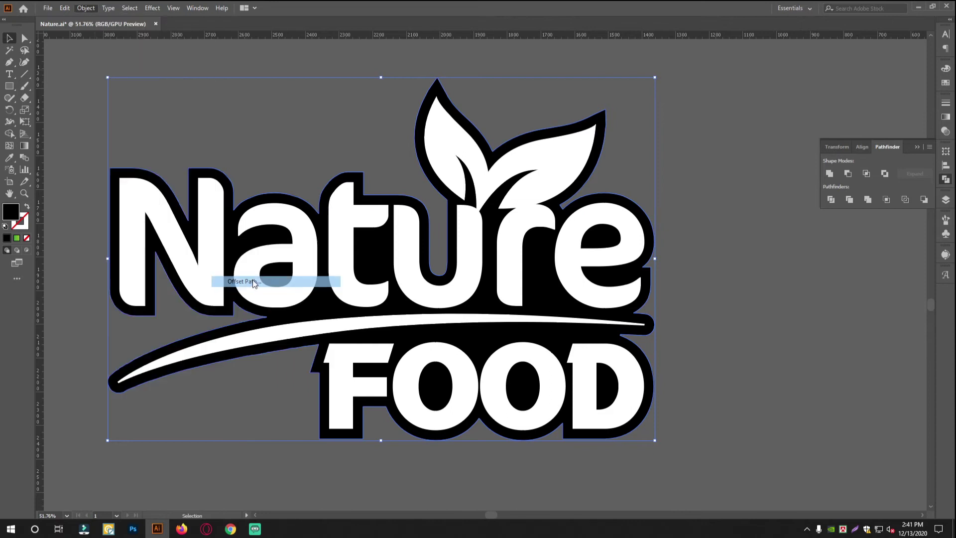
pyautogui.click(414, 290)
pyautogui.press('Down')
pyautogui.press('Down')
pyautogui.press('Down')
pyautogui.press('Down')
pyautogui.press('Down')
pyautogui.press('Down')
pyautogui.press('Down')
pyautogui.press('Down')
pyautogui.press('Down')
pyautogui.press('Down')
pyautogui.press('Down')
pyautogui.press('Down')
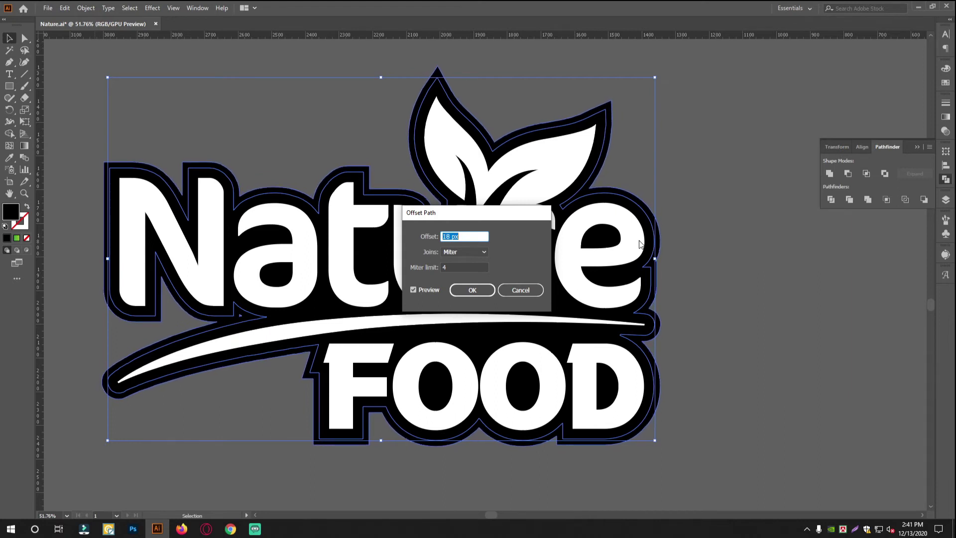
pyautogui.click(472, 290)
# Unlock the white leaves, curve and lettering, and clear the selection
pyautogui.moveTo(652, 220); pyautogui.dragTo(751, 181)
pyautogui.hotkey('ctrl', 'z')
pyautogui.click(647, 223)
pyautogui.click(697, 214)
pyautogui.moveTo(736, 278); pyautogui.dragTo(524, 276)
pyautogui.moveTo(684, 281); pyautogui.dragTo(529, 295)
pyautogui.moveTo(529, 295); pyautogui.dragTo(398, 322)
pyautogui.moveTo(399, 322); pyautogui.dragTo(486, 287)
pyautogui.hotkey('ctrl', 'alt', '2')
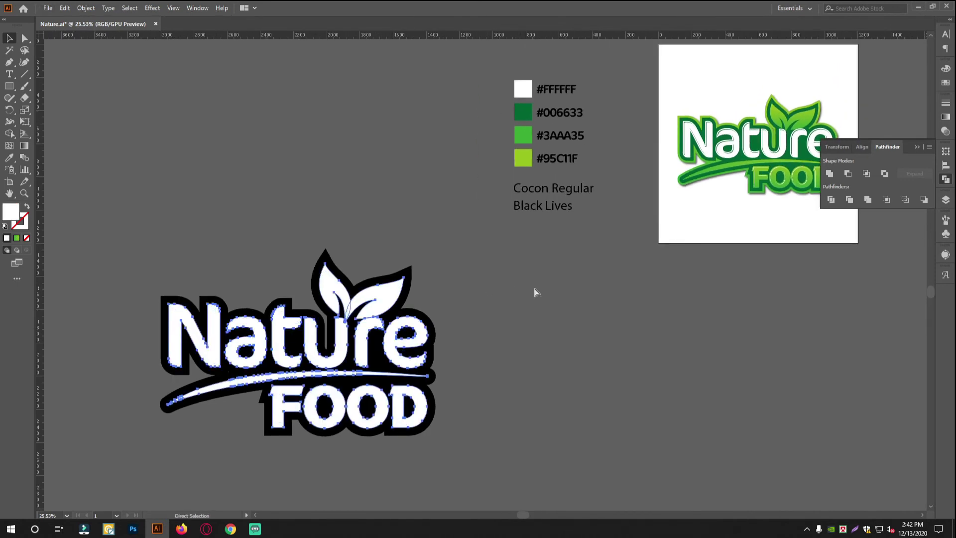
pyautogui.click(536, 292)
pyautogui.moveTo(341, 290); pyautogui.dragTo(384, 292)
pyautogui.moveTo(451, 306); pyautogui.dragTo(461, 283)
pyautogui.scroll(-1, 461, 282)
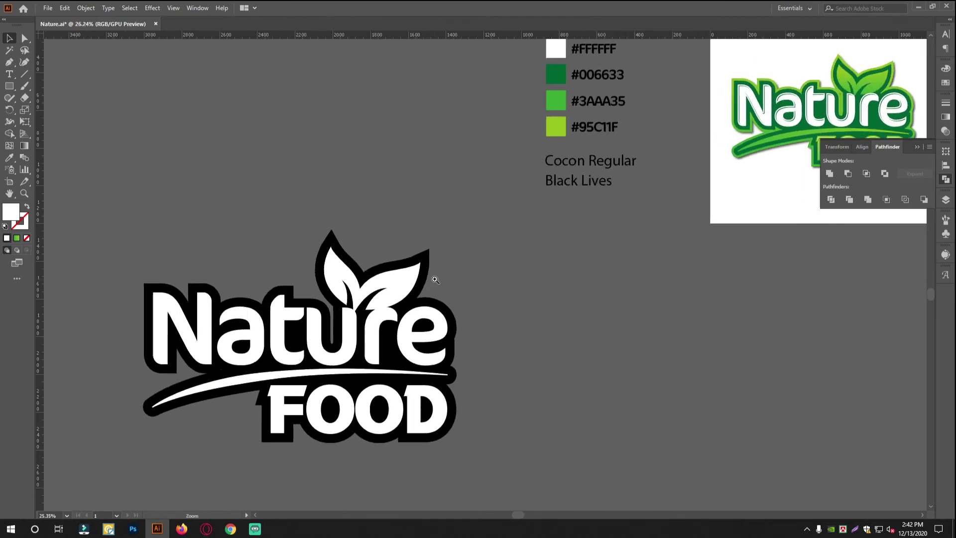
# Fill the outer offset outline with the white-to-black linear gradient preset
pyautogui.click(431, 249)
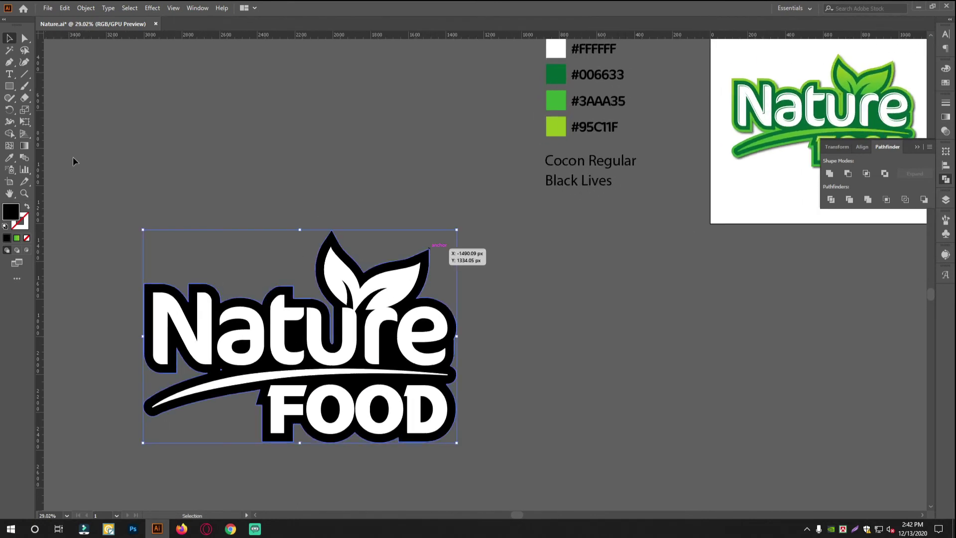
pyautogui.click(10, 158)
pyautogui.moveTo(682, 165); pyautogui.dragTo(483, 252)
pyautogui.moveTo(391, 279); pyautogui.dragTo(599, 226)
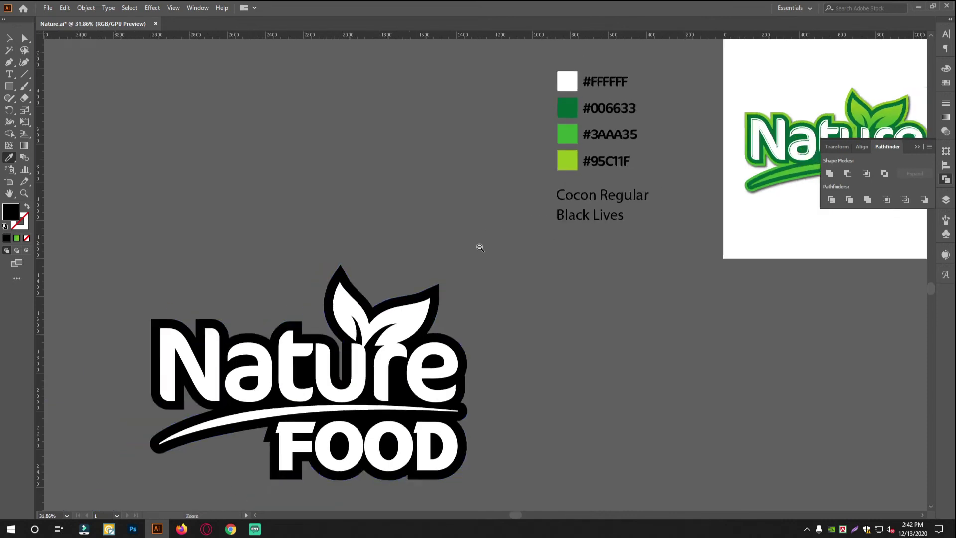
pyautogui.scroll(-1, 478, 247)
pyautogui.click(7, 38)
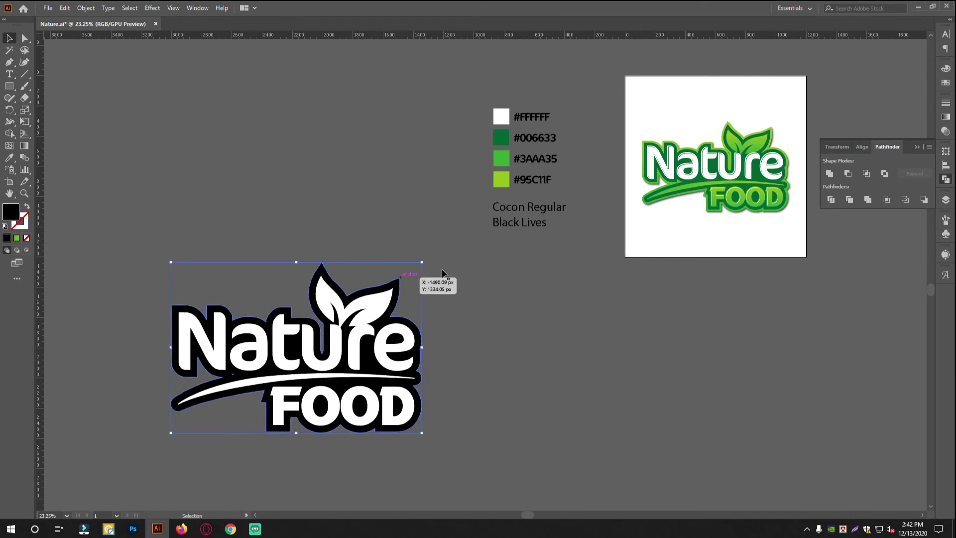
pyautogui.click(945, 103)
pyautogui.click(945, 119)
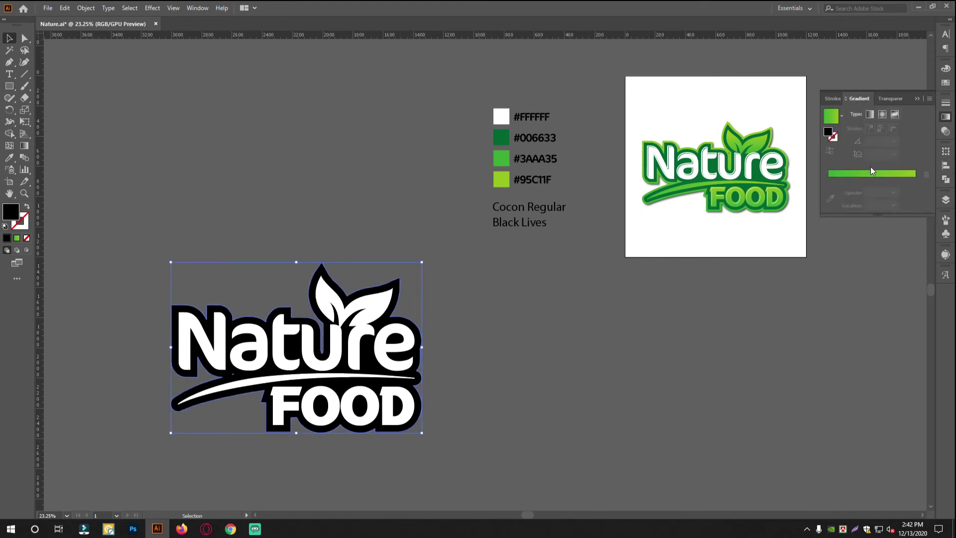
pyautogui.click(870, 169)
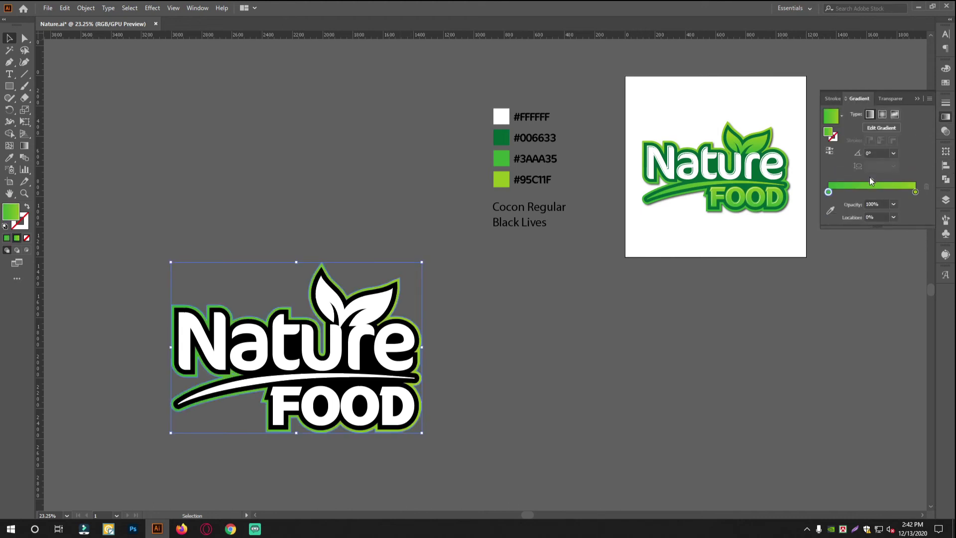
pyautogui.click(844, 115)
pyautogui.click(817, 136)
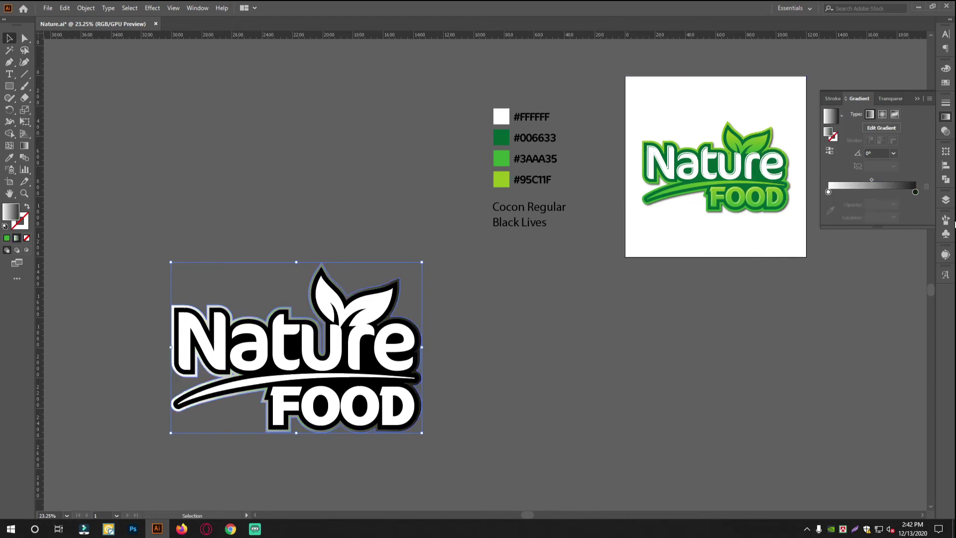
# Recolour the outer outline's linear gradient, sampling #3AAA35 for the end stop and #95C11F for the start stop
pyautogui.click(916, 192)
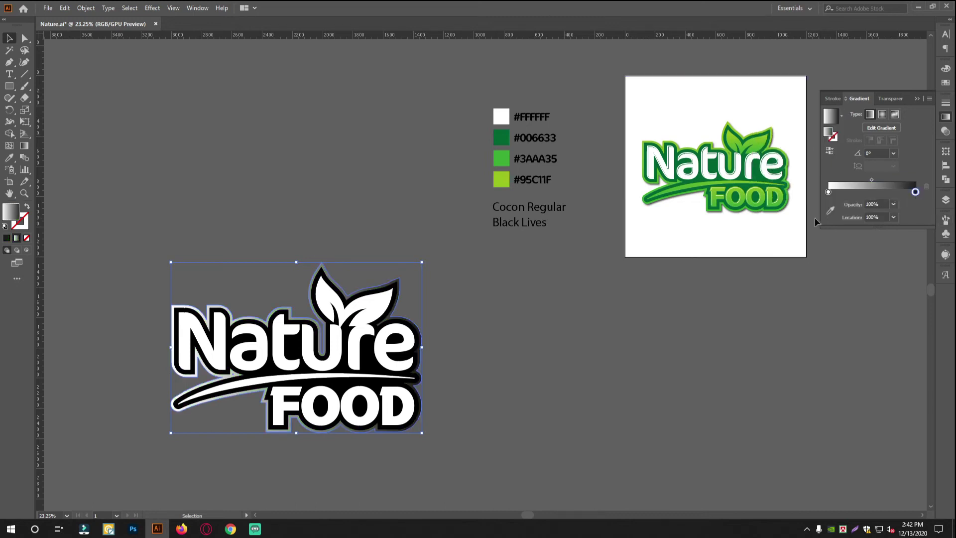
pyautogui.click(830, 212)
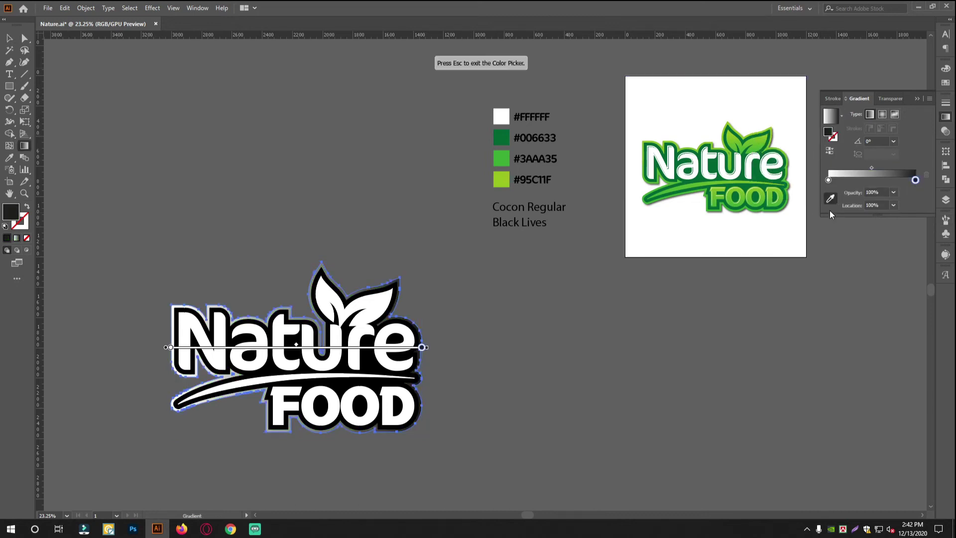
pyautogui.click(507, 157)
pyautogui.click(828, 180)
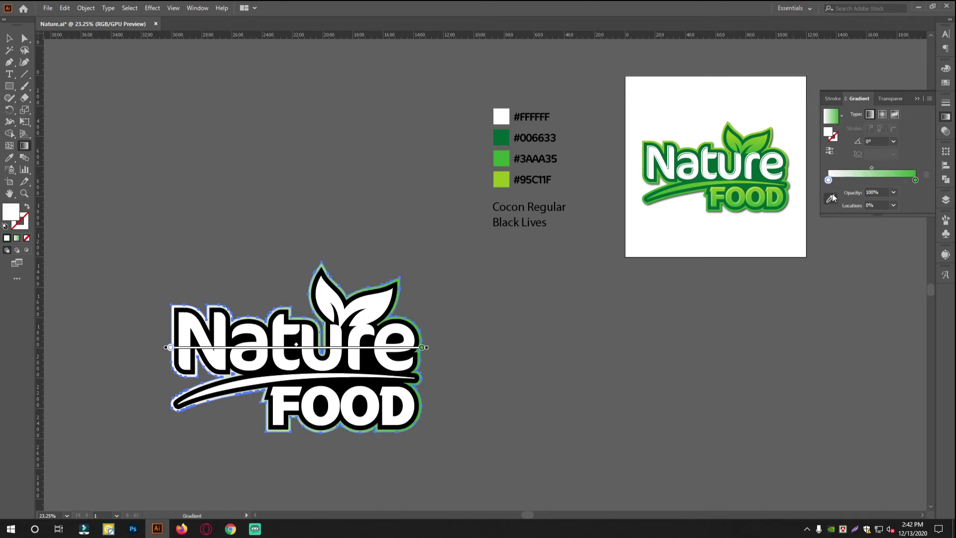
pyautogui.click(831, 199)
pyautogui.click(502, 177)
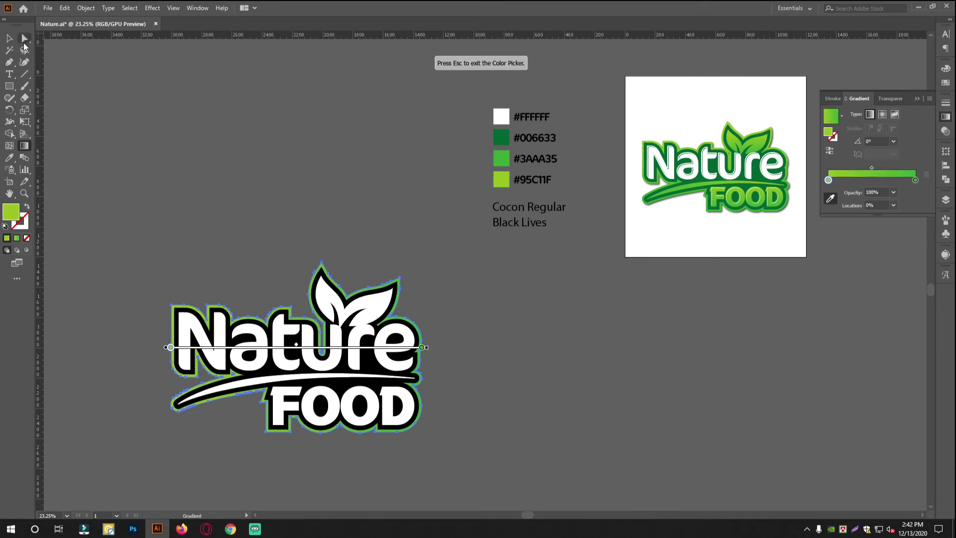
# Redirect the outer outline's gradient vertically at -90°, running from above the leaves down to the FOOD lettering
pyautogui.click(10, 39)
pyautogui.moveTo(400, 356); pyautogui.dragTo(467, 372)
pyautogui.moveTo(218, 341); pyautogui.dragTo(408, 266)
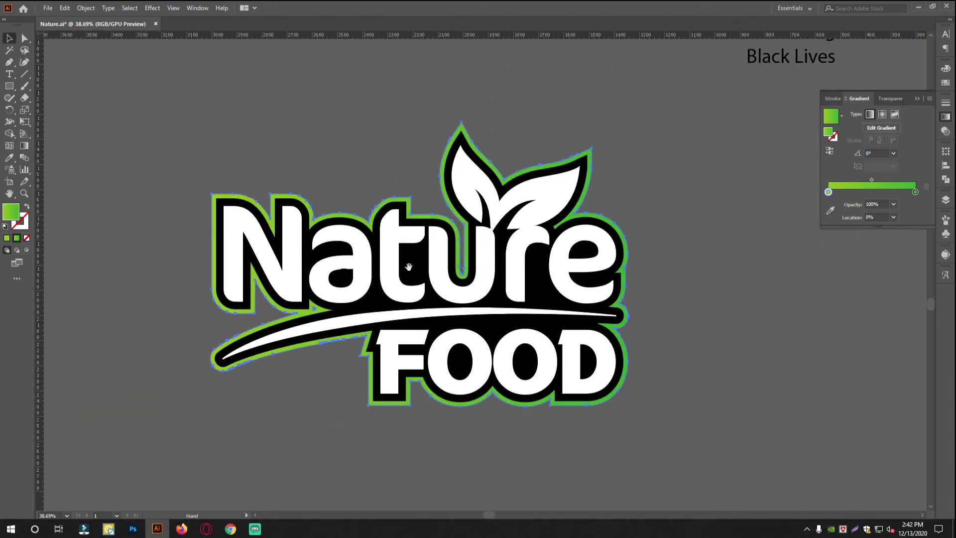
pyautogui.press('g')
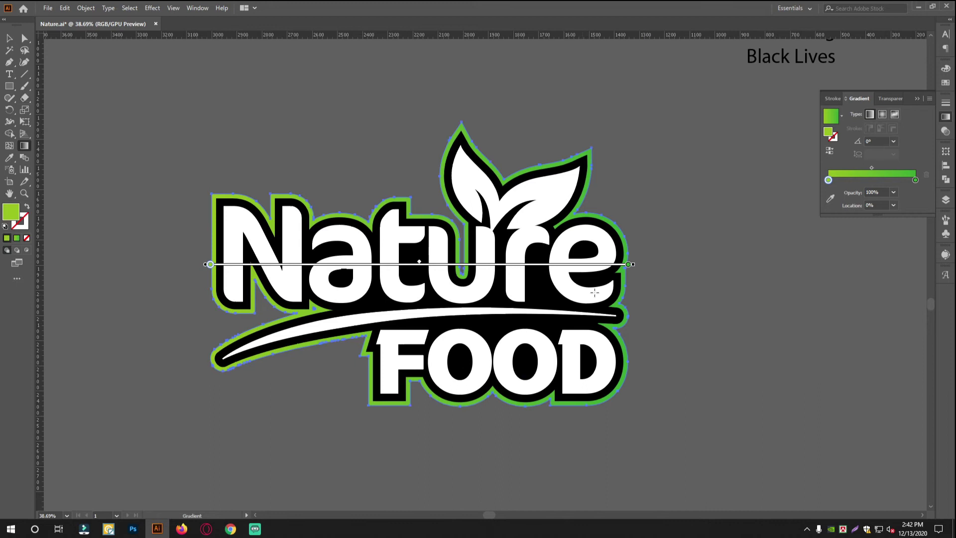
pyautogui.moveTo(486, 398); pyautogui.dragTo(483, 127)
pyautogui.moveTo(453, 170); pyautogui.dragTo(453, 340)
pyautogui.moveTo(476, 114); pyautogui.dragTo(476, 364)
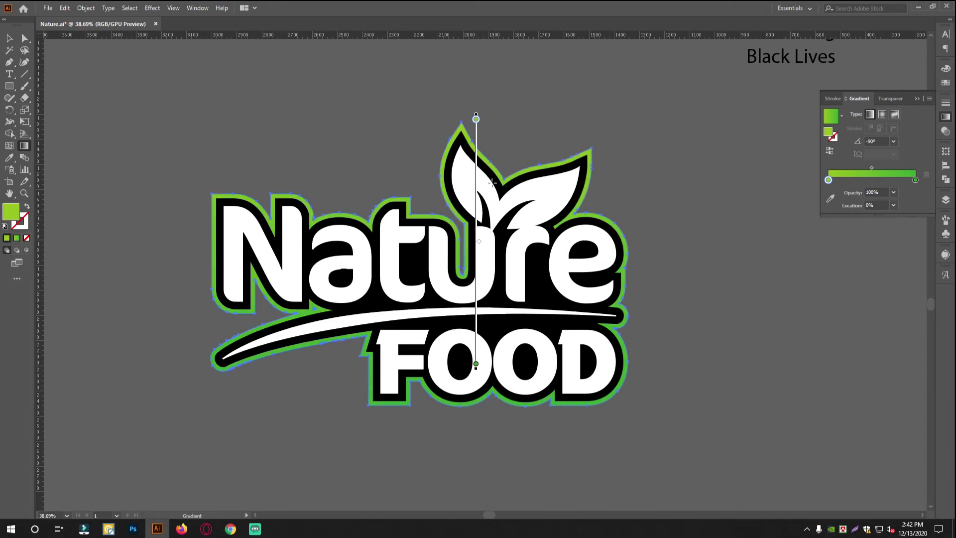
pyautogui.moveTo(472, 65); pyautogui.dragTo(472, 417)
pyautogui.moveTo(494, 94); pyautogui.dragTo(510, 337)
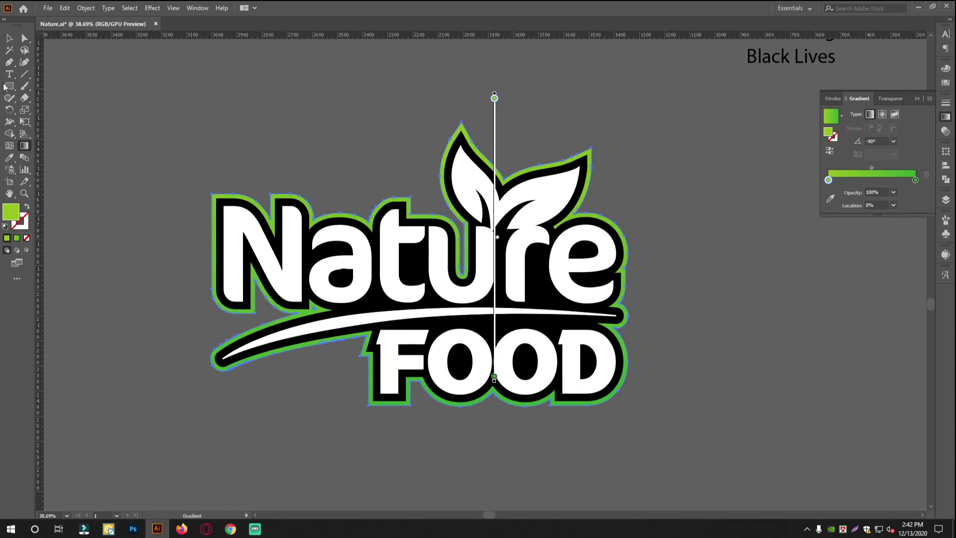
pyautogui.click(10, 38)
pyautogui.click(74, 83)
# Fill the inner black backing shape with the dark green #006633 sampled from the colour swatches
pyautogui.moveTo(513, 205); pyautogui.dragTo(537, 232)
pyautogui.click(620, 166)
pyautogui.moveTo(622, 171); pyautogui.dragTo(544, 197)
pyautogui.moveTo(544, 199); pyautogui.dragTo(520, 204)
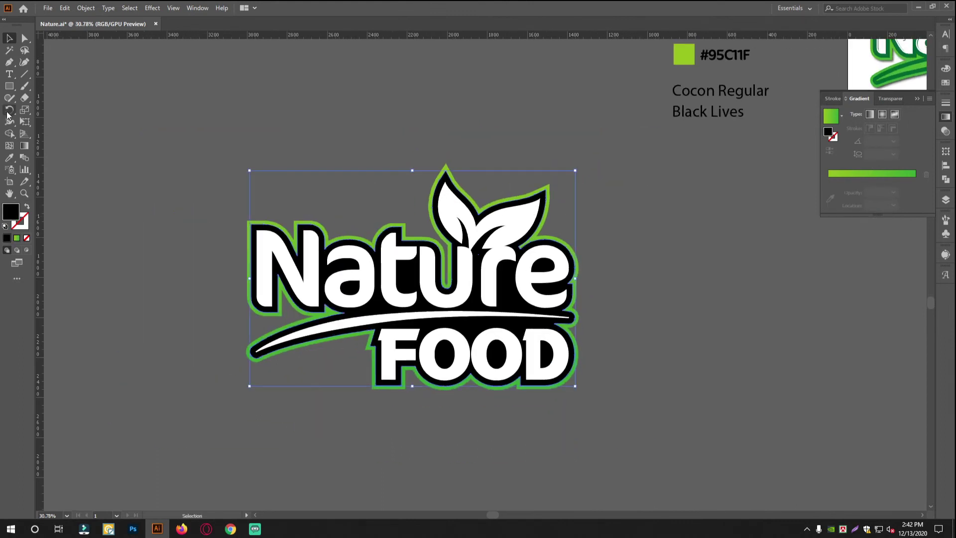
pyautogui.click(10, 158)
pyautogui.moveTo(475, 180); pyautogui.dragTo(430, 403)
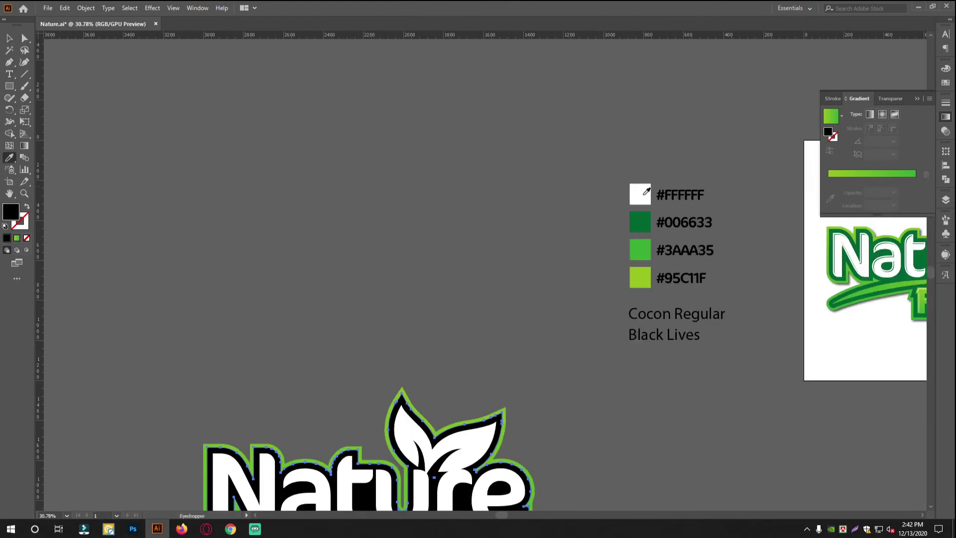
pyautogui.click(643, 222)
pyautogui.moveTo(463, 498); pyautogui.dragTo(438, 298)
pyautogui.moveTo(438, 298); pyautogui.dragTo(508, 299)
pyautogui.click(10, 39)
pyautogui.click(193, 105)
# Give the two white leaves the green gradient sampled from the outer outline
pyautogui.scroll(2, 453, 240)
pyautogui.moveTo(453, 240); pyautogui.dragTo(538, 228)
pyautogui.scroll(-2, 527, 227)
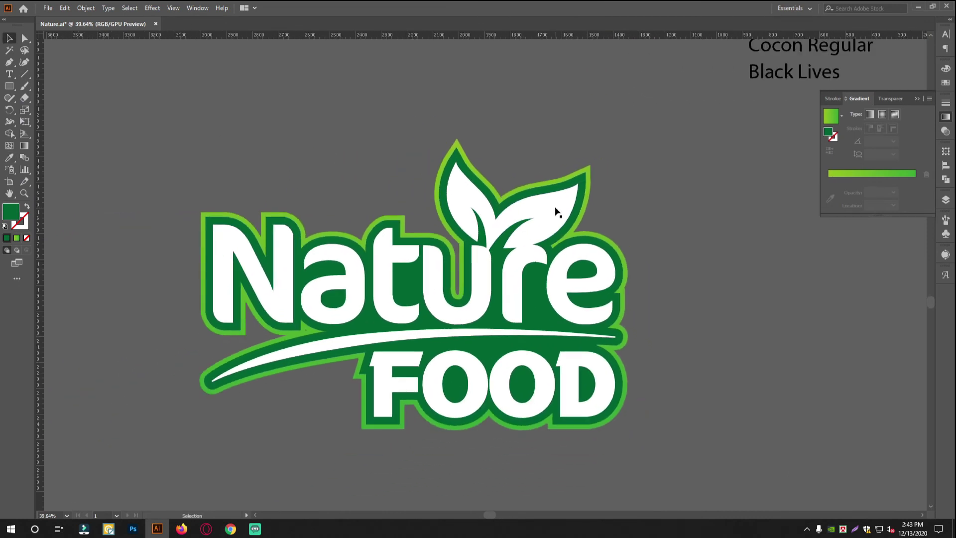
pyautogui.click(555, 208)
pyautogui.rightClick(555, 208)
pyautogui.click(645, 289)
pyautogui.scroll(2, 584, 318)
pyautogui.moveTo(583, 317); pyautogui.dragTo(592, 318)
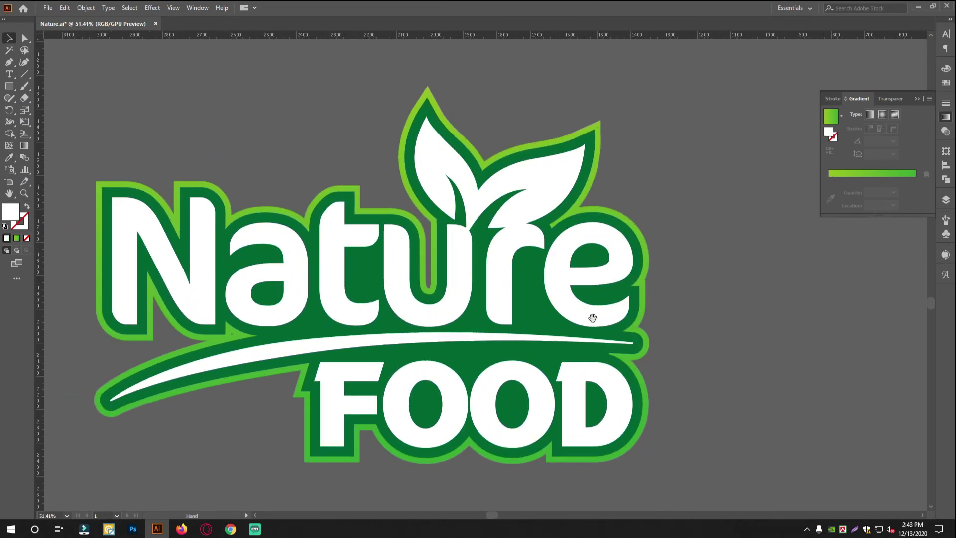
pyautogui.click(8, 158)
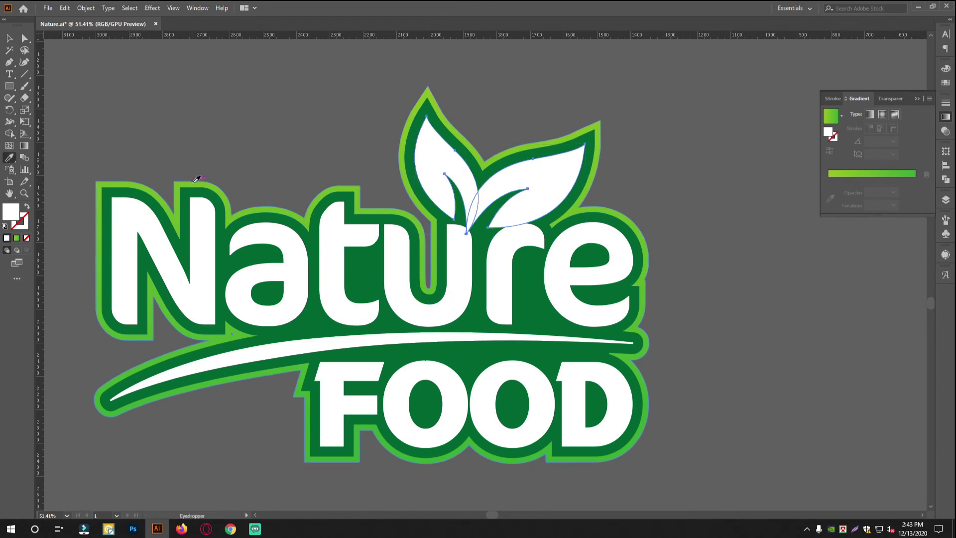
pyautogui.click(194, 181)
# Redirect the leaves' gradient to run vertically, from light green at the tips to darker green at the base
pyautogui.click(24, 146)
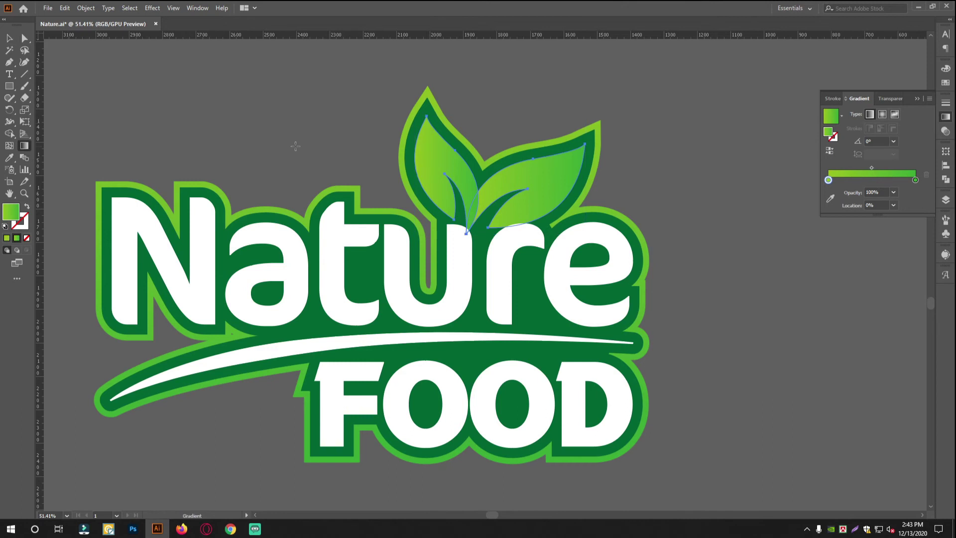
pyautogui.scroll(1, 595, 211)
pyautogui.moveTo(473, 166); pyautogui.dragTo(478, 206)
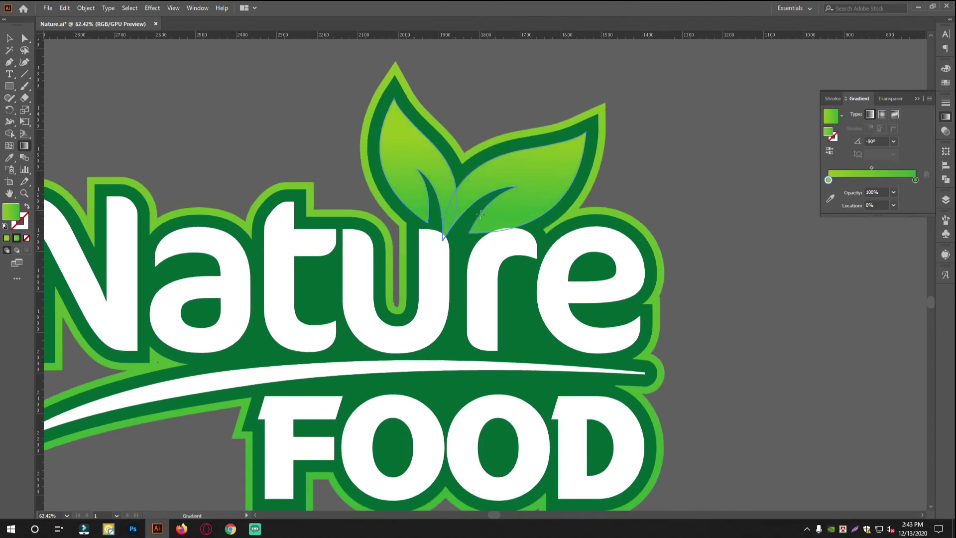
pyautogui.moveTo(476, 238); pyautogui.dragTo(475, 238)
pyautogui.moveTo(486, 121); pyautogui.dragTo(477, 213)
pyautogui.click(9, 37)
pyautogui.click(363, 63)
# Give the white curve under the Nature lettering the green gradient sampled from the left leaf
pyautogui.click(398, 64)
pyautogui.click(24, 146)
pyautogui.scroll(-1, 339, 214)
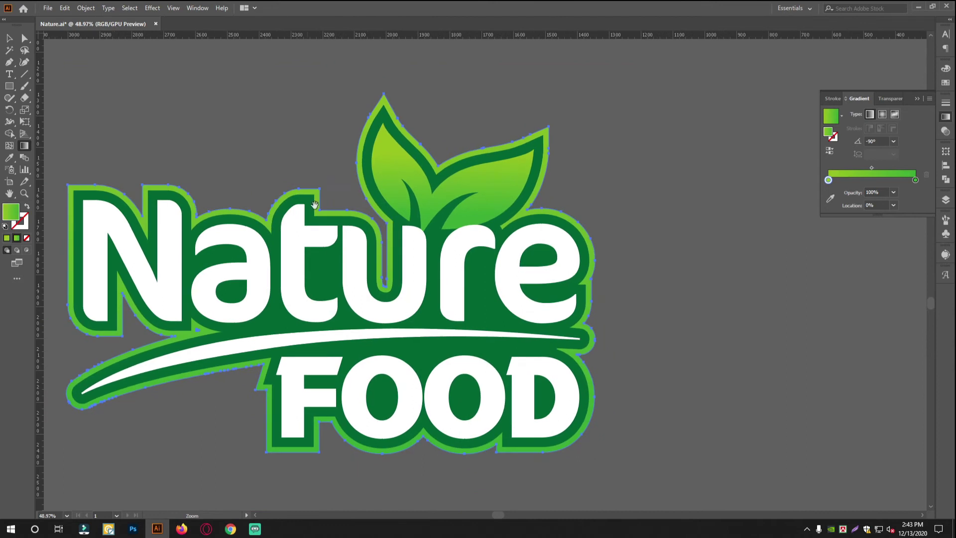
pyautogui.click(9, 38)
pyautogui.click(248, 348)
pyautogui.click(9, 157)
pyautogui.click(402, 172)
pyautogui.click(9, 38)
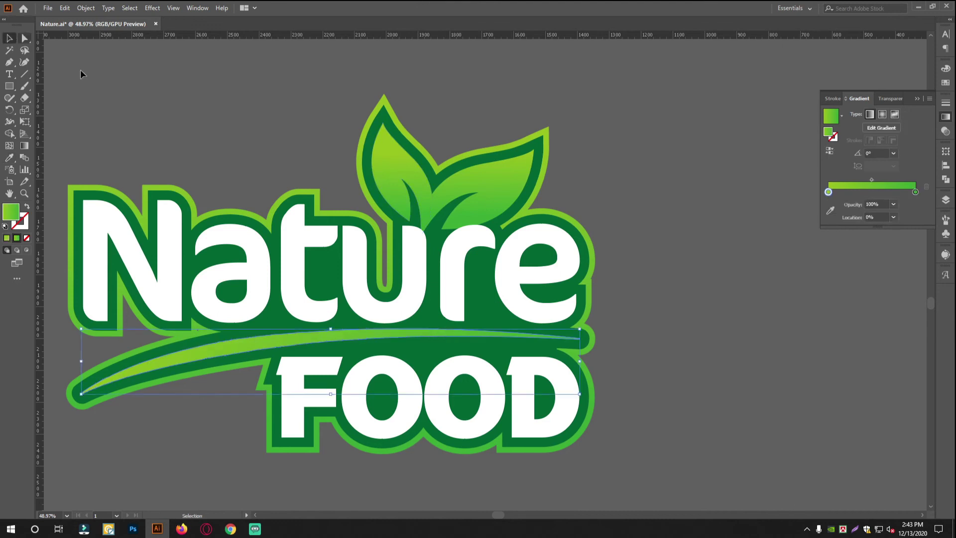
pyautogui.click(81, 73)
# Select all four FOOD letters and fill them with the green gradient sampled from the left leaf
pyautogui.scroll(-4, 542, 265)
pyautogui.moveTo(546, 270); pyautogui.dragTo(498, 313)
pyautogui.scroll(4, 498, 313)
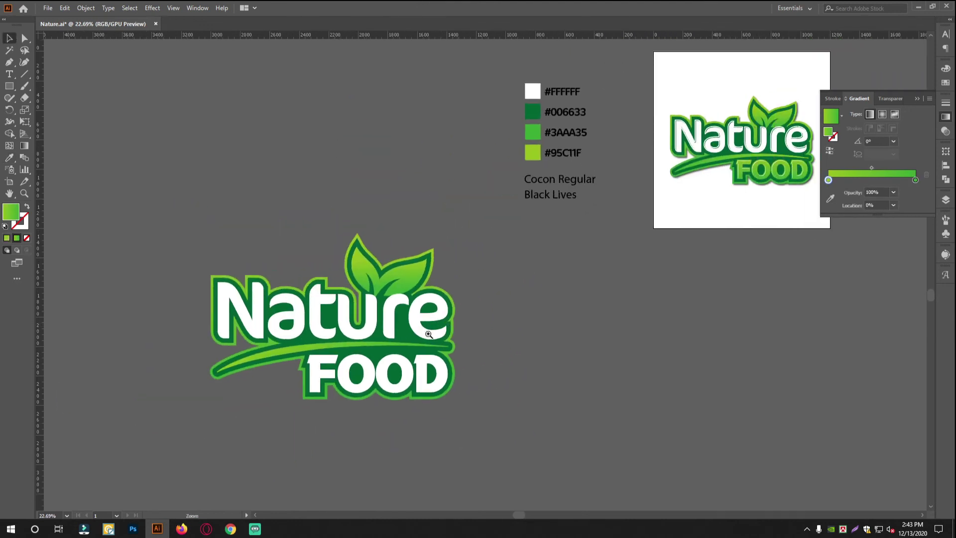
pyautogui.moveTo(330, 341); pyautogui.dragTo(370, 297)
pyautogui.click(415, 312)
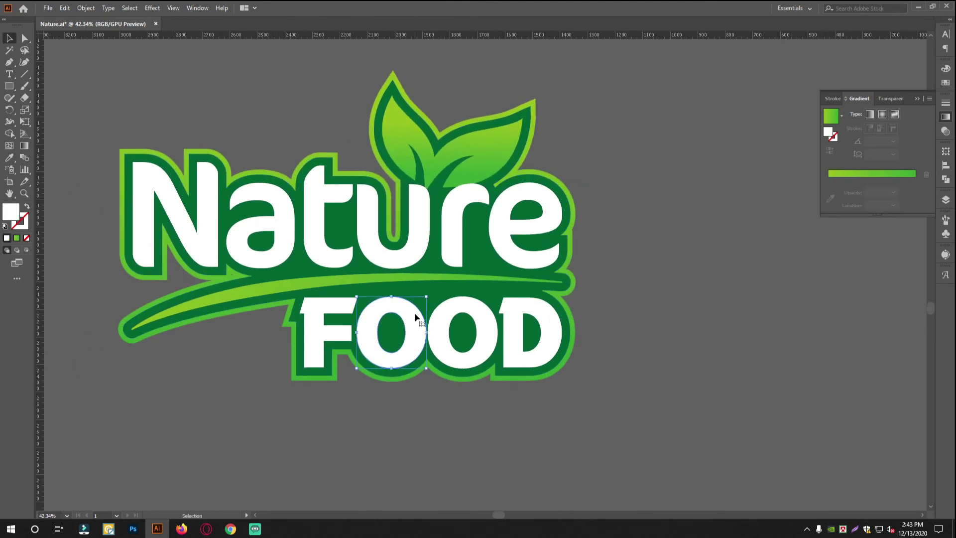
pyautogui.keyDown('shift'); pyautogui.click(345, 309); pyautogui.keyUp('shift')
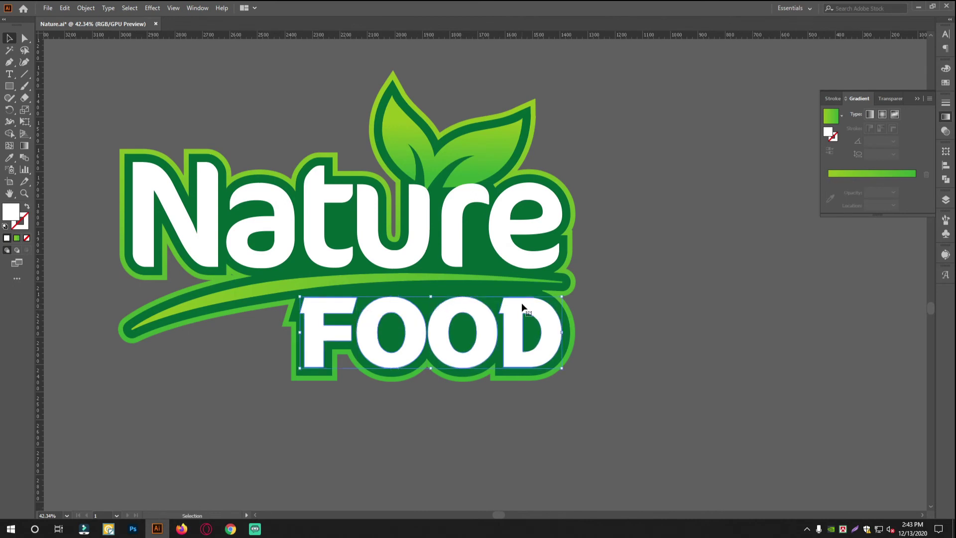
pyautogui.click(9, 133)
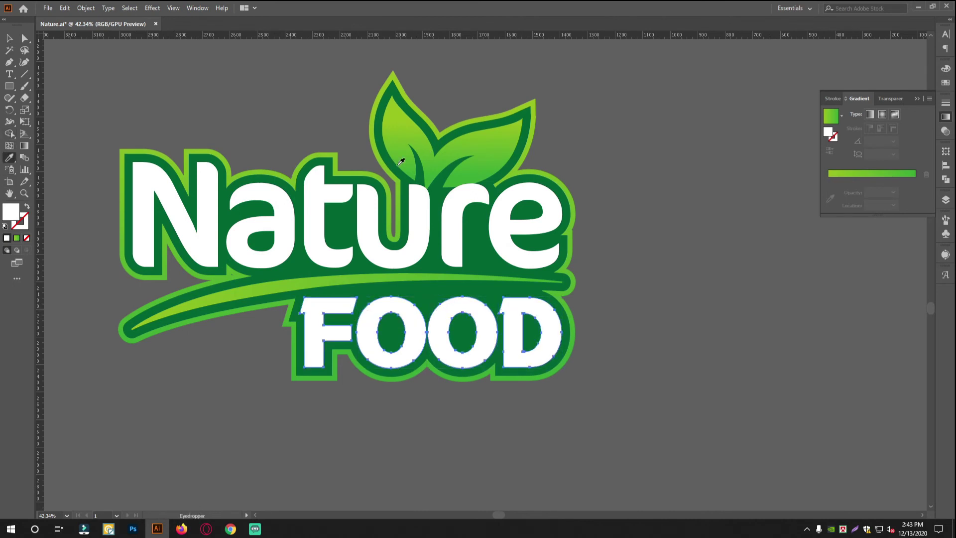
pyautogui.click(408, 127)
pyautogui.click(14, 41)
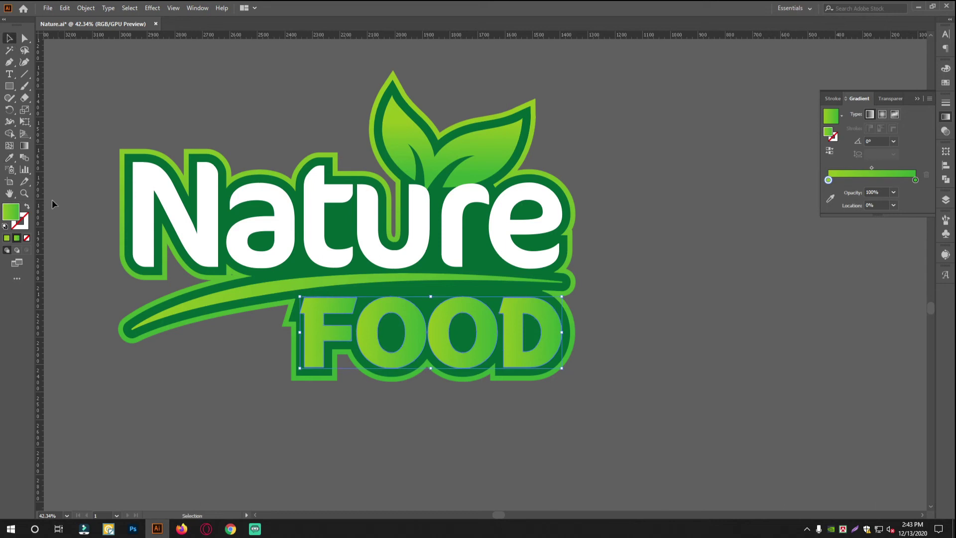
# Redirect the FOOD letters' gradient vertically at -90°, with light green at the top of the letters
pyautogui.click(22, 149)
pyautogui.hotkey('ctrl', 'space')
pyautogui.moveTo(402, 321); pyautogui.dragTo(416, 331)
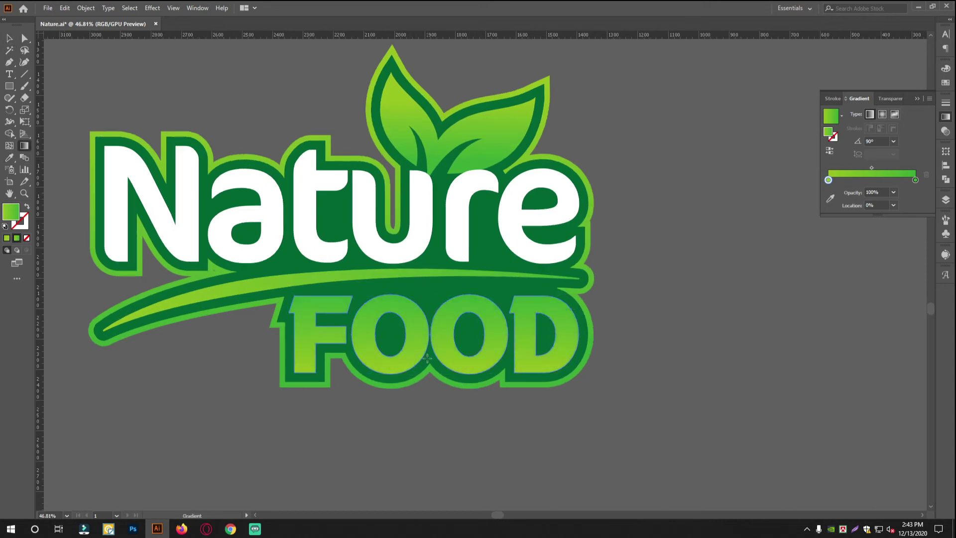
pyautogui.moveTo(425, 289); pyautogui.dragTo(428, 366)
pyautogui.click(9, 40)
pyautogui.click(259, 94)
# Examine the reference logo up close for the highlight details inside its Nature and FOOD lettering
pyautogui.hotkey('ctrl', 'space')
pyautogui.moveTo(521, 252); pyautogui.dragTo(598, 275)
pyautogui.press('space')
pyautogui.moveTo(598, 276); pyautogui.dragTo(517, 352)
pyautogui.hotkey('ctrl', 'space')
pyautogui.hotkey('ctrl', 'space')
pyautogui.moveTo(517, 352); pyautogui.dragTo(443, 331)
pyautogui.press('space')
pyautogui.moveTo(545, 313); pyautogui.dragTo(470, 335)
pyautogui.hotkey('ctrl', 'space')
pyautogui.moveTo(710, 140); pyautogui.dragTo(409, 274)
pyautogui.hotkey('ctrl', 'space')
pyautogui.moveTo(408, 273); pyautogui.dragTo(396, 274)
pyautogui.press('space')
pyautogui.moveTo(366, 210); pyautogui.dragTo(351, 213)
pyautogui.press('space')
pyautogui.moveTo(475, 251); pyautogui.dragTo(311, 209)
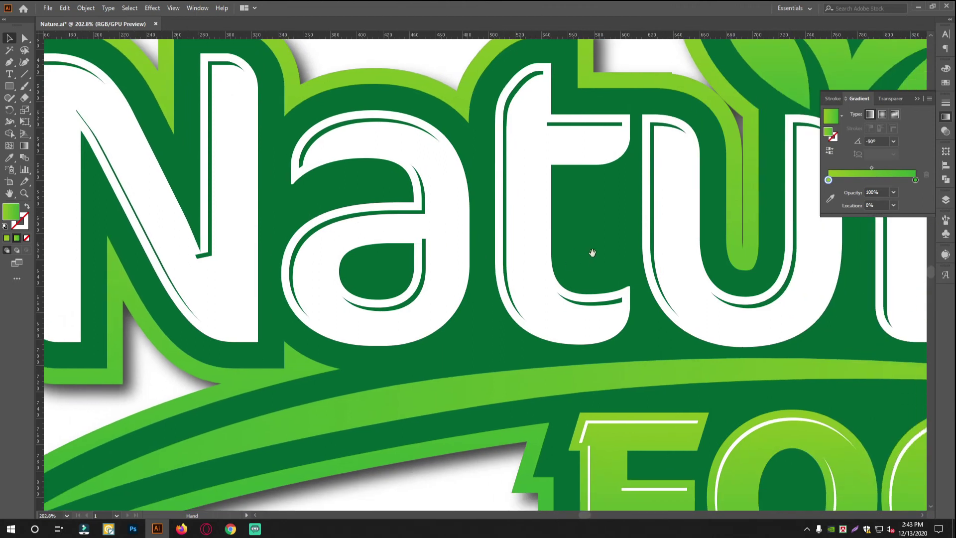
pyautogui.moveTo(591, 252); pyautogui.dragTo(326, 162)
pyautogui.hotkey('ctrl', 'space')
pyautogui.moveTo(489, 258); pyautogui.dragTo(490, 304)
pyautogui.press('space')
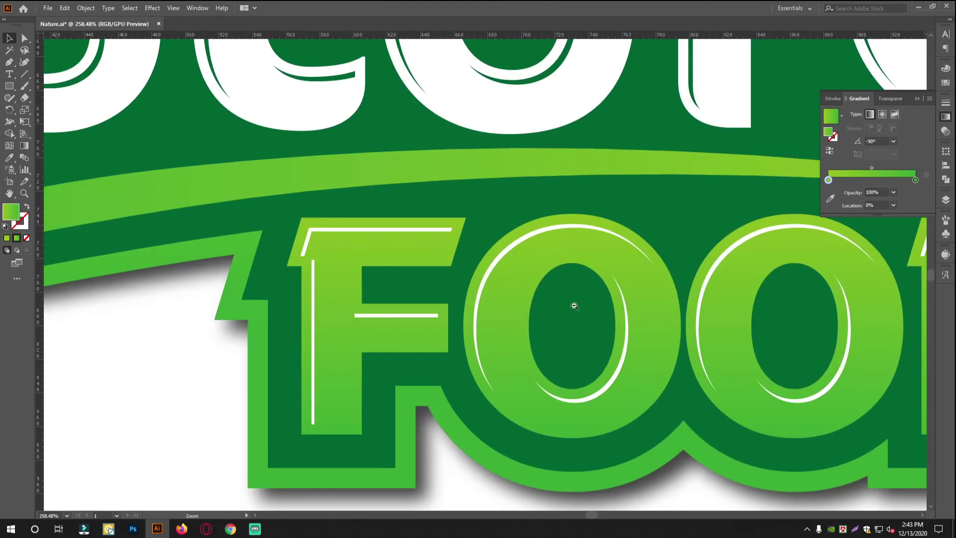
pyautogui.moveTo(574, 305); pyautogui.dragTo(490, 326)
pyautogui.moveTo(229, 439); pyautogui.dragTo(380, 307)
pyautogui.hotkey('ctrl', 'space')
pyautogui.press('space')
pyautogui.moveTo(119, 446); pyautogui.dragTo(411, 242)
pyautogui.hotkey('ctrl', 'space')
pyautogui.moveTo(411, 243); pyautogui.dragTo(432, 238)
pyautogui.press('space')
pyautogui.moveTo(432, 236); pyautogui.dragTo(416, 278)
# Apply Offset Path to the four FOOD letters with a -7 px offset, miter joins and a miter limit of 4
pyautogui.scroll(4, 472, 307)
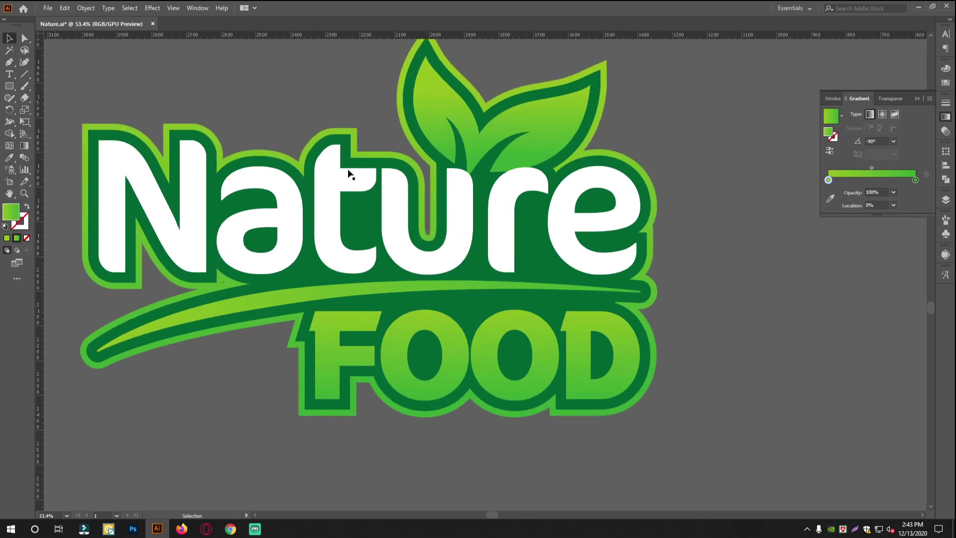
pyautogui.scroll(2, 516, 256)
pyautogui.click(509, 240)
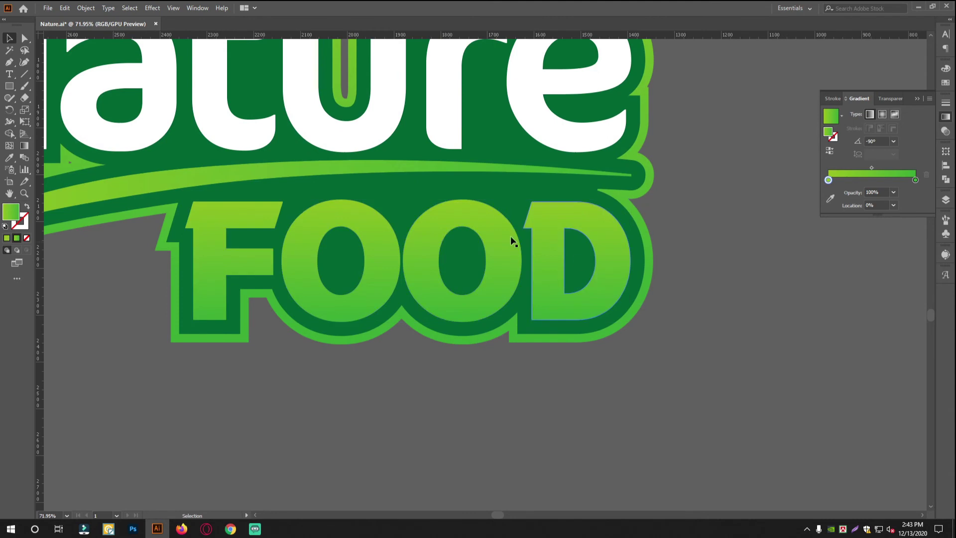
pyautogui.click(86, 8)
pyautogui.moveTo(100, 245)
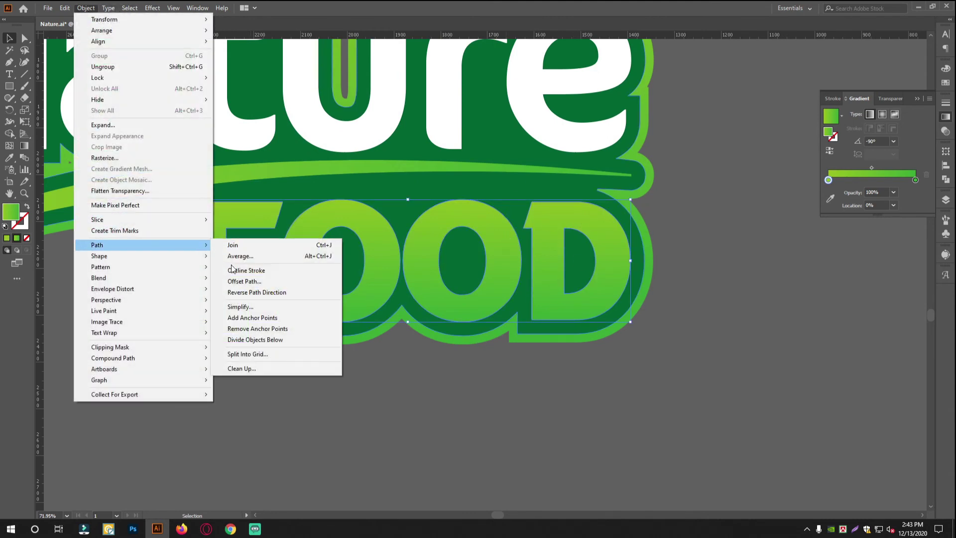
pyautogui.click(234, 267)
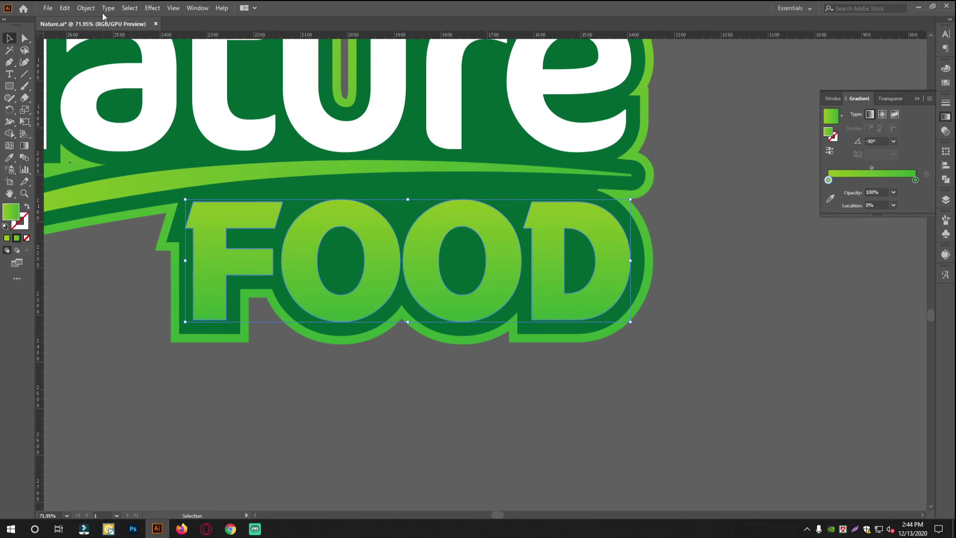
pyautogui.click(86, 8)
pyautogui.moveTo(114, 247)
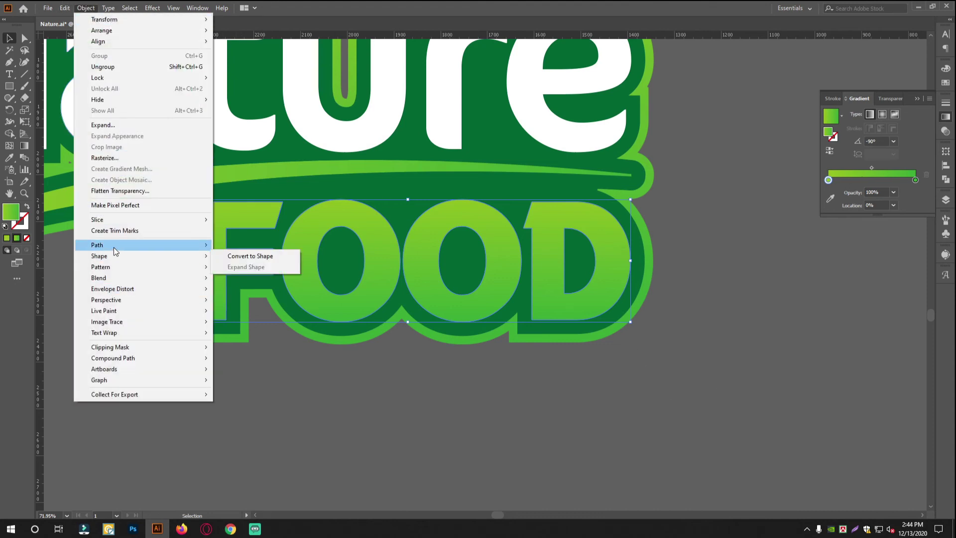
pyautogui.click(244, 283)
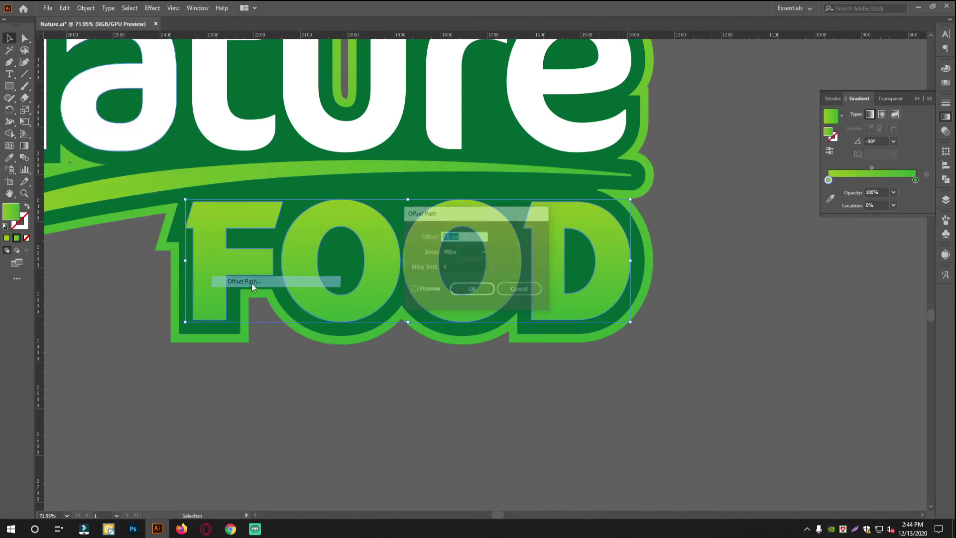
pyautogui.click(429, 289)
pyautogui.click(461, 232)
pyautogui.press('Down')
pyautogui.press('Down')
pyautogui.press('Down')
pyautogui.press('Down')
pyautogui.press('Down')
pyautogui.press('Down')
pyautogui.press('Down')
pyautogui.press('Down')
pyautogui.press('Down')
pyautogui.press('Down')
pyautogui.press('Down')
pyautogui.press('Down')
pyautogui.press('Down')
pyautogui.press('Down')
pyautogui.press('Down')
pyautogui.press('Down')
pyautogui.press('Down')
pyautogui.press('Down')
pyautogui.press('Down')
pyautogui.press('Down')
pyautogui.press('Down')
pyautogui.press('Down')
pyautogui.press('Down')
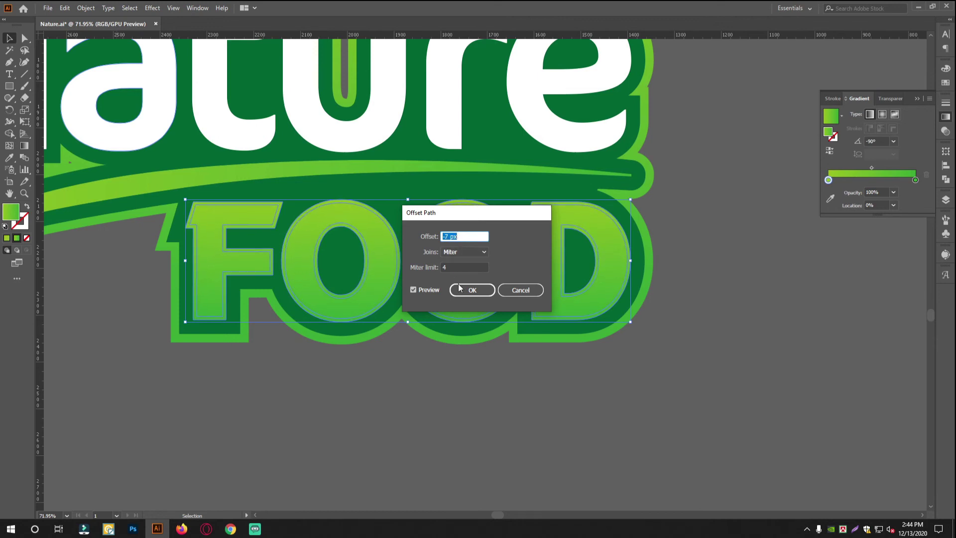
pyautogui.click(471, 291)
# Fill the inset copies of the FOOD letters with white sampled from the Nature lettering
pyautogui.press('i')
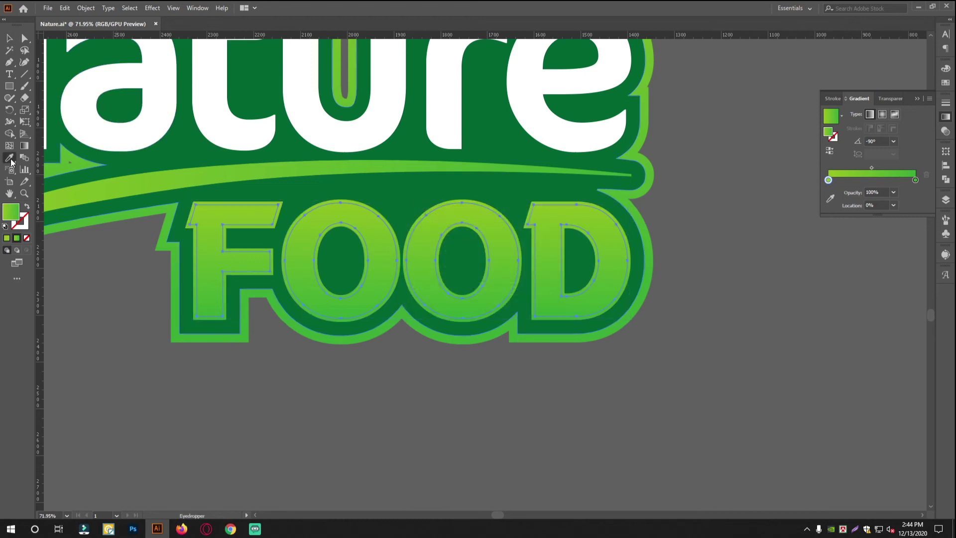
pyautogui.click(165, 74)
pyautogui.click(7, 37)
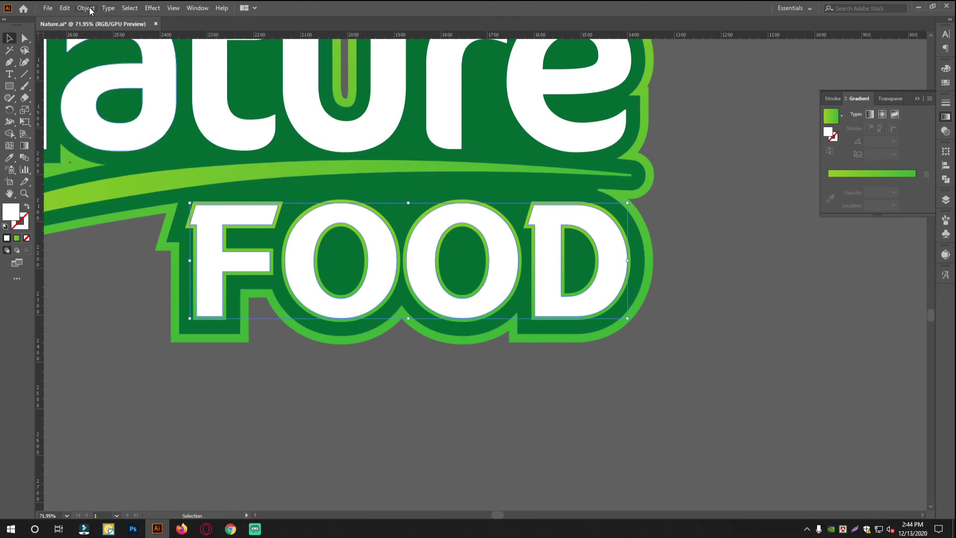
pyautogui.scroll(4, 334, 290)
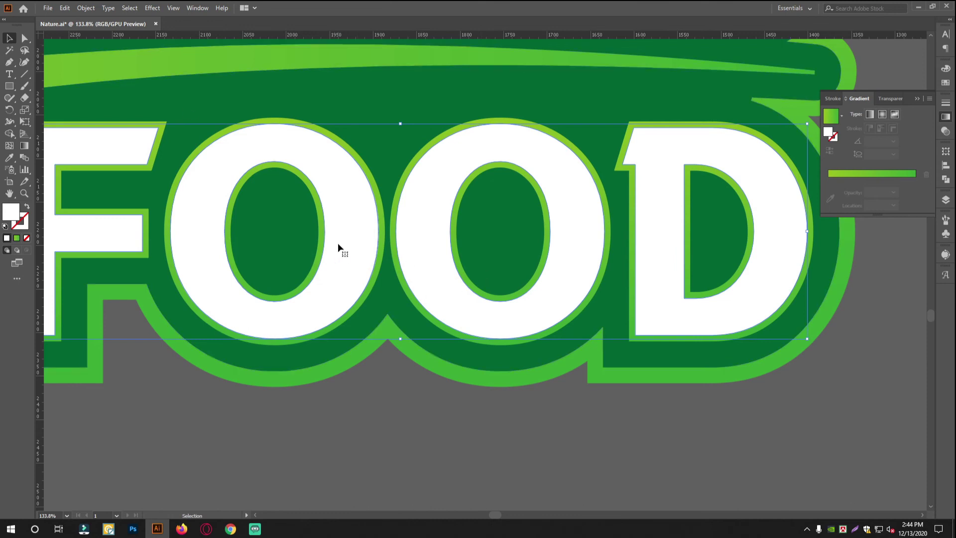
# Duplicate the white inset FOOD letters in front and shift the copies slightly right and down
pyautogui.moveTo(350, 242); pyautogui.dragTo(354, 247)
pyautogui.moveTo(307, 271); pyautogui.dragTo(363, 275)
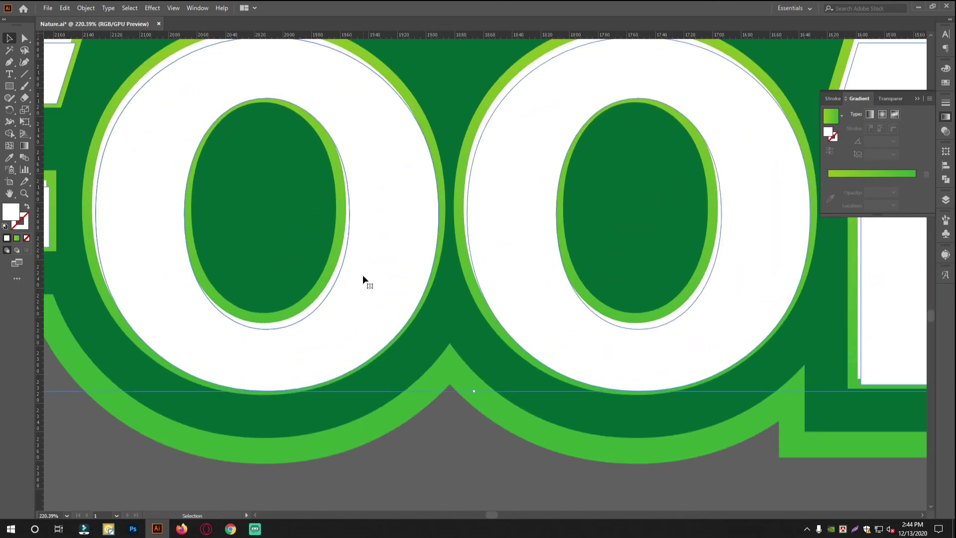
pyautogui.hotkey('ctrl', 'alt', 'space')
pyautogui.moveTo(337, 266); pyautogui.dragTo(277, 270)
pyautogui.moveTo(342, 242); pyautogui.dragTo(460, 259)
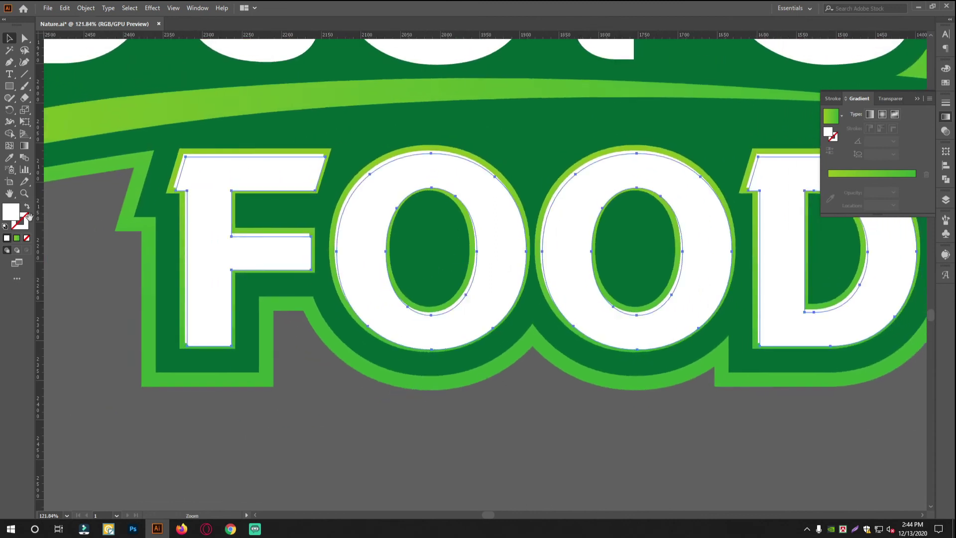
# Fill the shifted FOOD copies with the green gradient sampled from the original letters, leaving thin white highlights
pyautogui.click(12, 163)
pyautogui.moveTo(218, 135); pyautogui.dragTo(269, 151)
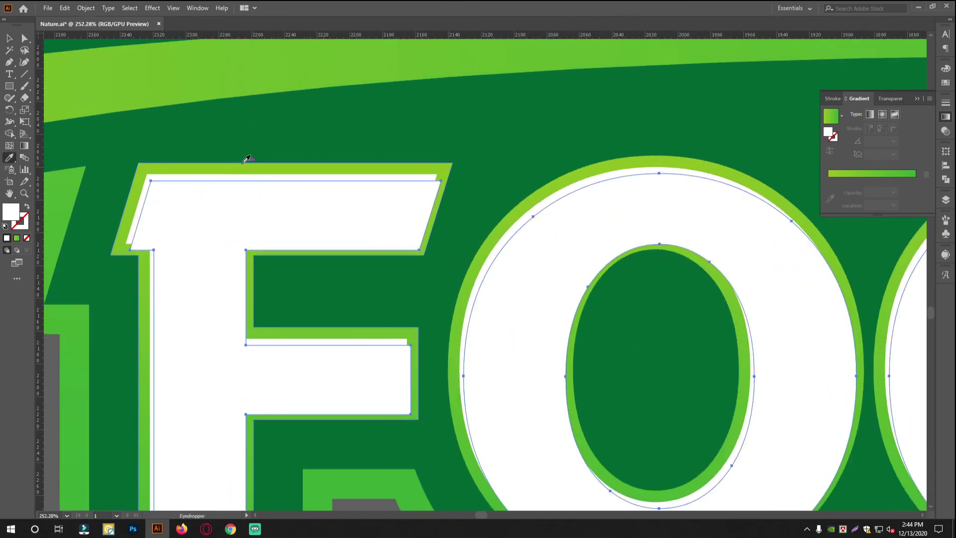
pyautogui.click(243, 163)
pyautogui.moveTo(639, 245); pyautogui.dragTo(326, 277)
pyautogui.click(10, 40)
pyautogui.hotkey('ctrl', 'space')
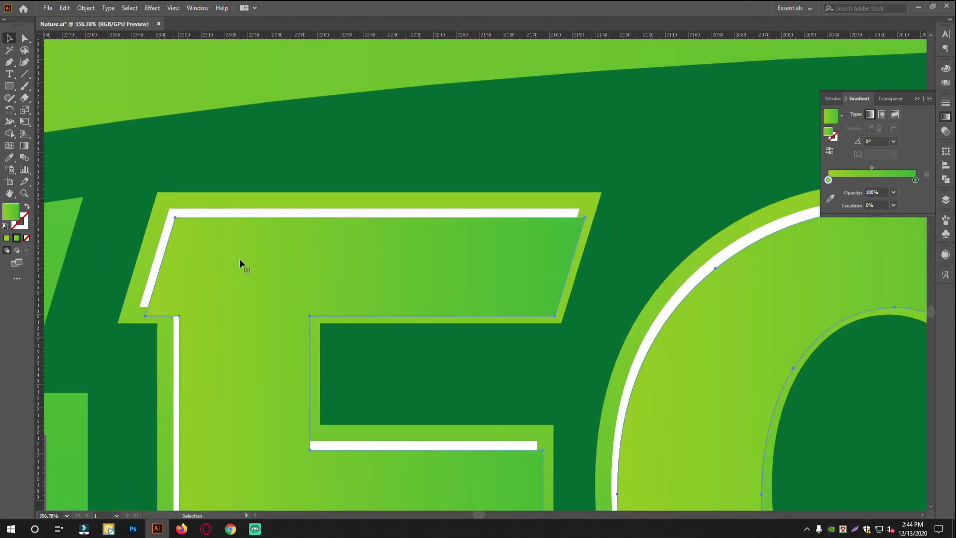
# Redirect the gradient across the FOOD letters and their inset copies vertically, with light green at the top and darker green at the bottom
pyautogui.keyDown('shift'); pyautogui.click(266, 198); pyautogui.keyUp('shift')
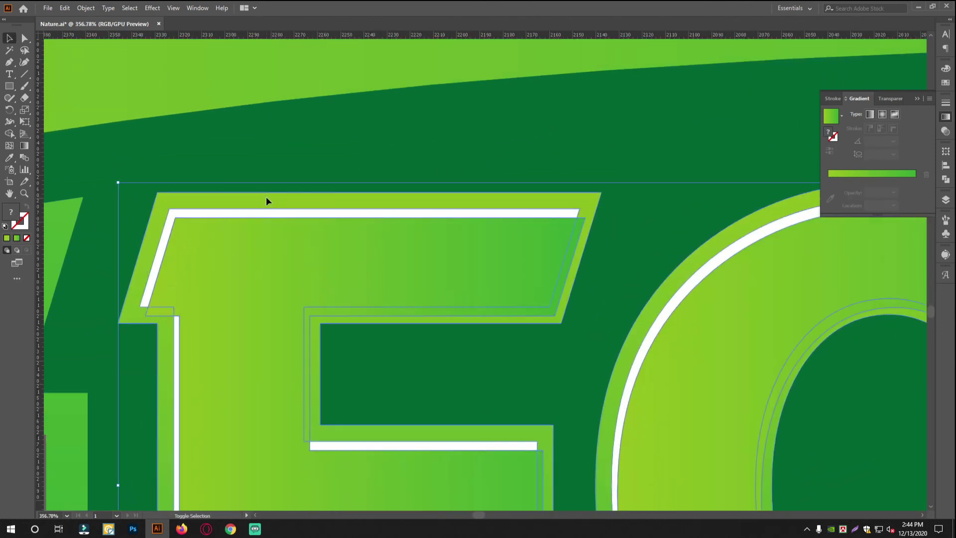
pyautogui.moveTo(530, 268); pyautogui.dragTo(423, 279)
pyautogui.moveTo(533, 276); pyautogui.dragTo(254, 259)
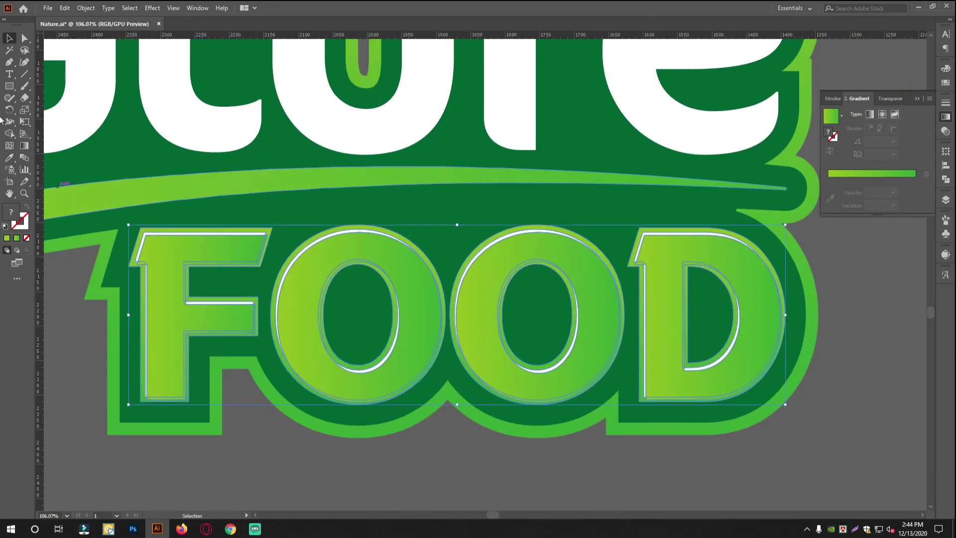
pyautogui.click(26, 147)
pyautogui.moveTo(413, 393); pyautogui.dragTo(414, 244)
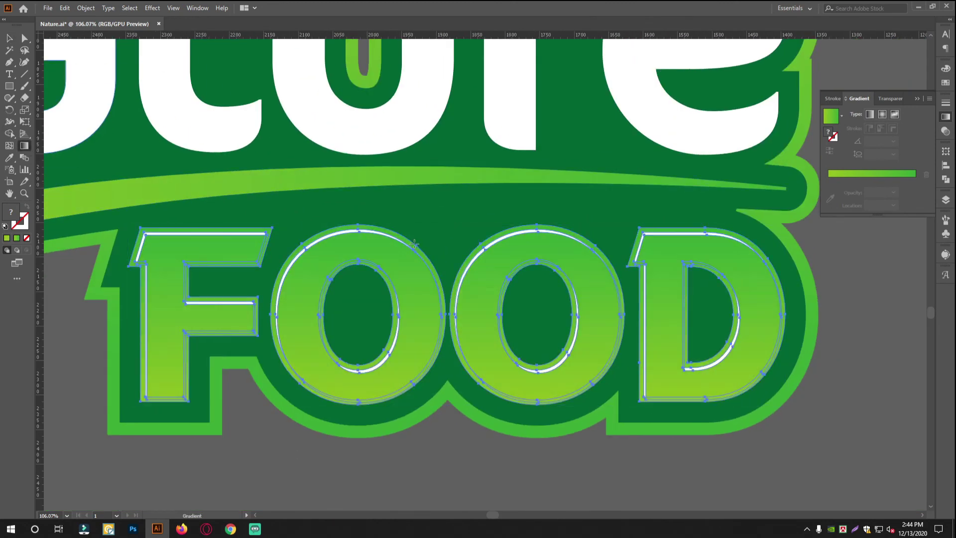
pyautogui.moveTo(402, 341); pyautogui.dragTo(404, 398)
pyautogui.moveTo(423, 203); pyautogui.dragTo(423, 399)
pyautogui.moveTo(400, 362); pyautogui.dragTo(401, 364)
pyautogui.click(10, 38)
pyautogui.click(512, 480)
# Select all six letters of the Nature lettering together
pyautogui.moveTo(414, 257); pyautogui.dragTo(393, 275)
pyautogui.moveTo(572, 299)
pyautogui.mouseDown()
pyautogui.moveTo(631, 309)
pyautogui.moveTo(568, 295)
pyautogui.mouseUp()
pyautogui.moveTo(397, 272); pyautogui.dragTo(519, 266)
pyautogui.click(516, 252)
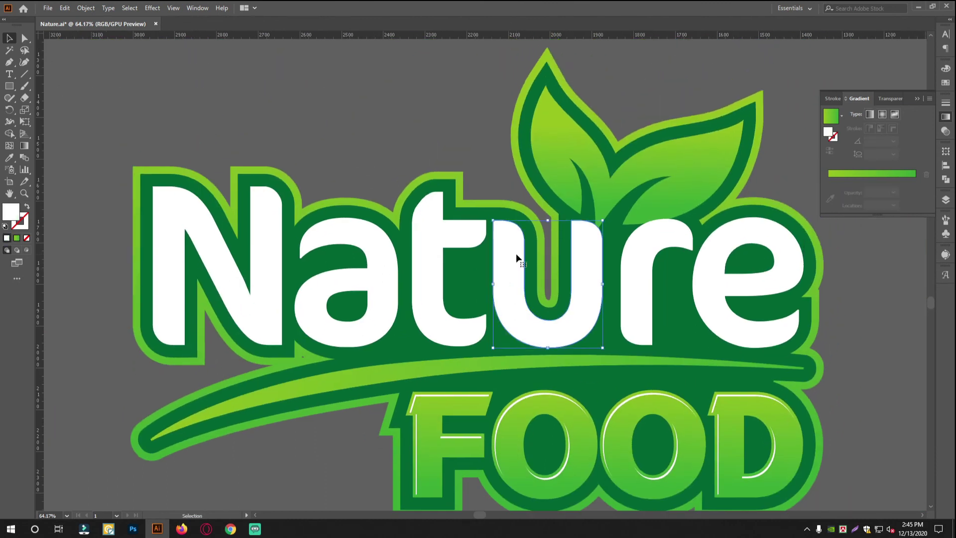
pyautogui.keyDown('shift'); pyautogui.click(440, 232); pyautogui.keyUp('shift')
pyautogui.keyDown('shift'); pyautogui.click(356, 230); pyautogui.keyUp('shift')
pyautogui.keyDown('shift'); pyautogui.click(260, 228); pyautogui.keyUp('shift')
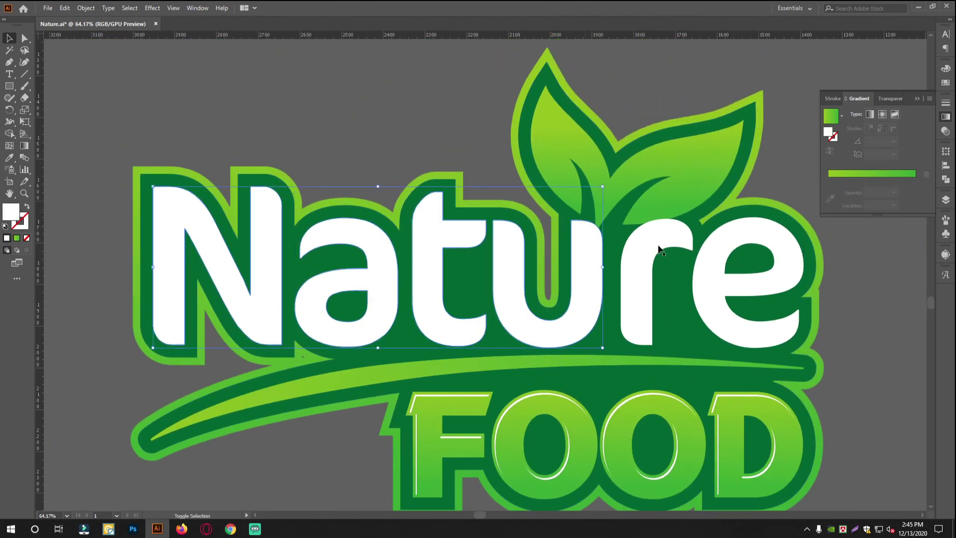
pyautogui.hotkey('ctrl', 'shift', 'a')
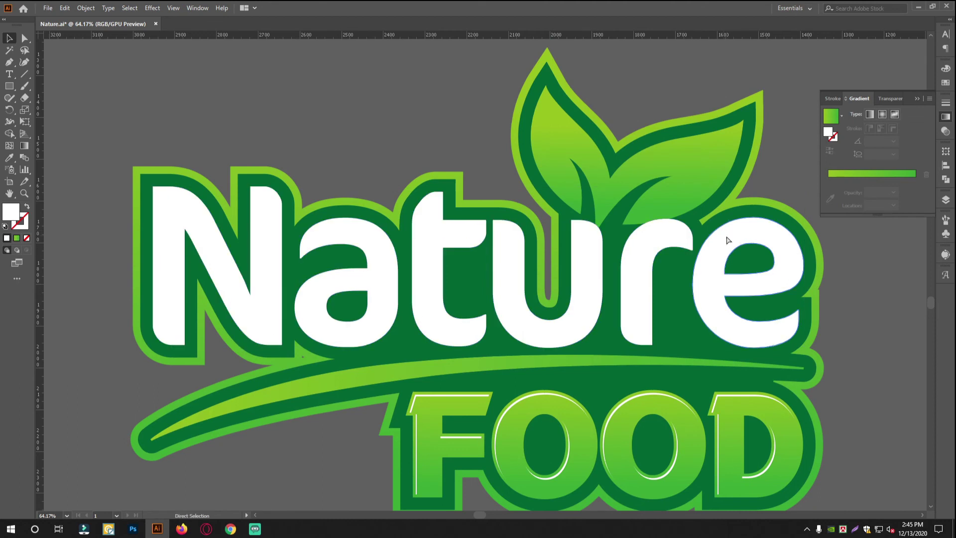
pyautogui.moveTo(670, 239); pyautogui.dragTo(667, 332)
pyautogui.hotkey('ctrl', 'z')
pyautogui.click(902, 329)
pyautogui.scroll(1, 446, 276)
pyautogui.moveTo(445, 277); pyautogui.dragTo(451, 291)
pyautogui.click(263, 214)
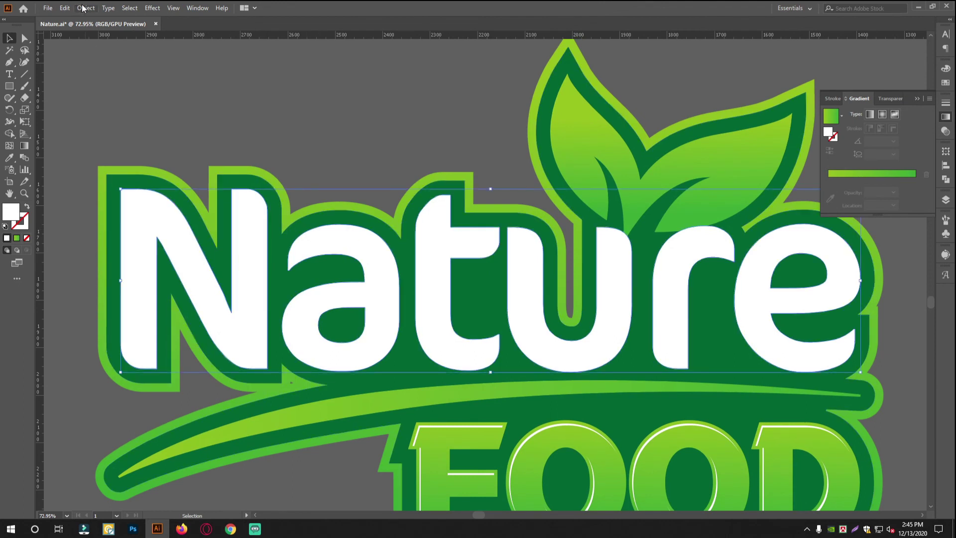
# Apply Offset Path to the Nature letters with a -7 px offset, miter joins and a miter limit of 4
pyautogui.click(83, 8)
pyautogui.moveTo(149, 245)
pyautogui.click(263, 281)
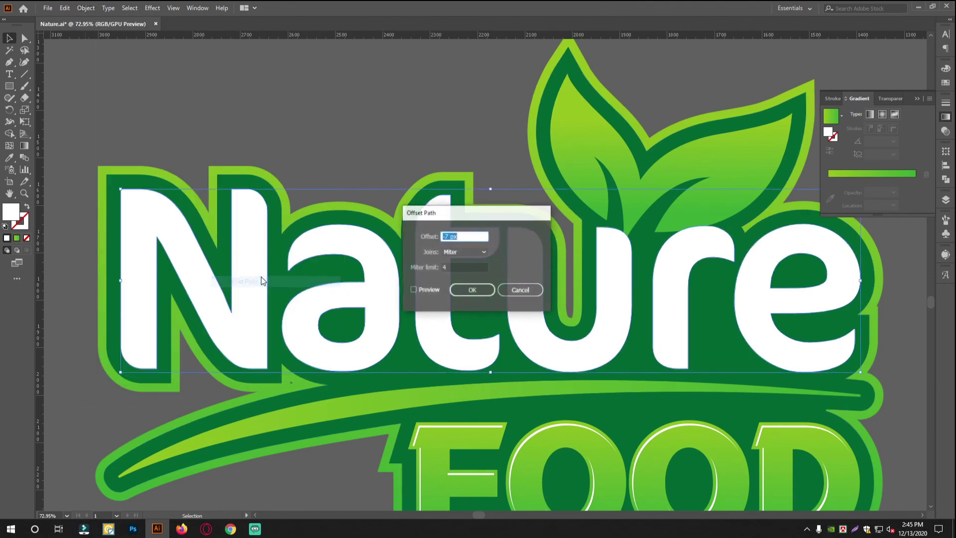
pyautogui.click(416, 289)
pyautogui.click(465, 236)
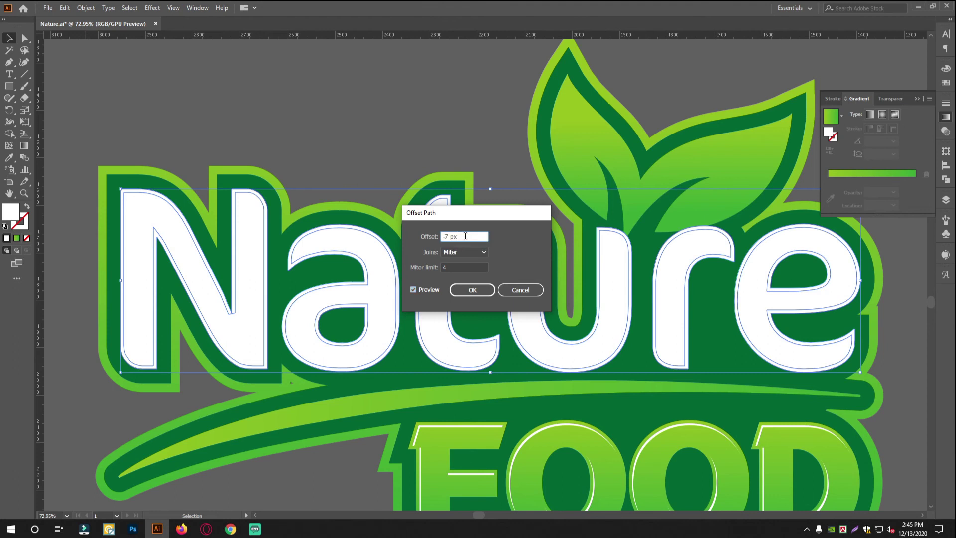
pyautogui.click(473, 291)
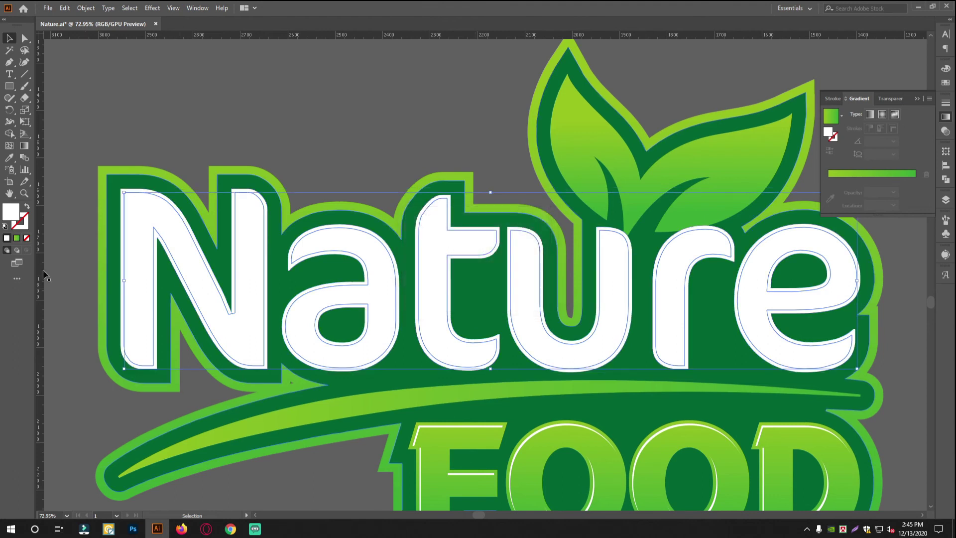
# Fill the inset copies of the Nature letters with the sampled dark green #006633
pyautogui.doubleClick(13, 213)
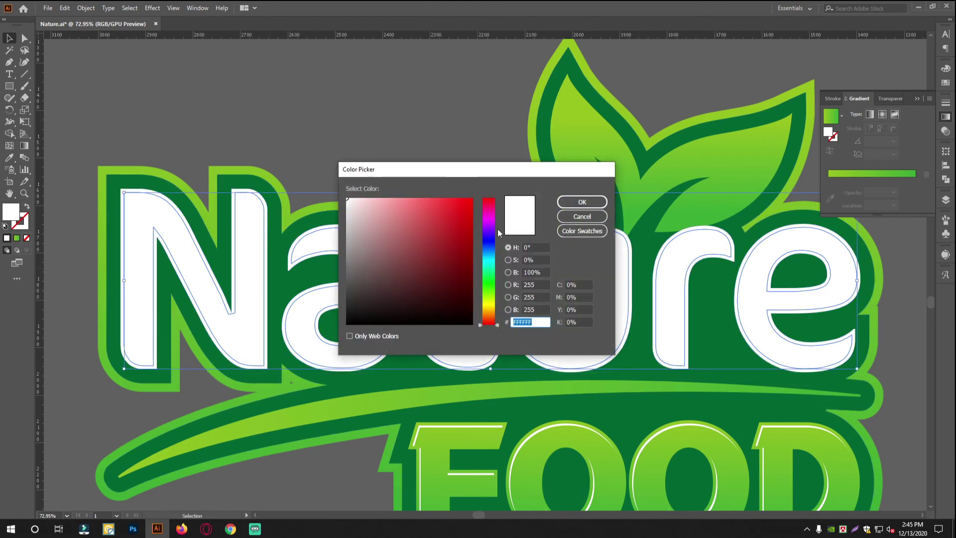
pyautogui.click(581, 216)
pyautogui.press('i')
pyautogui.scroll(-4, 518, 230)
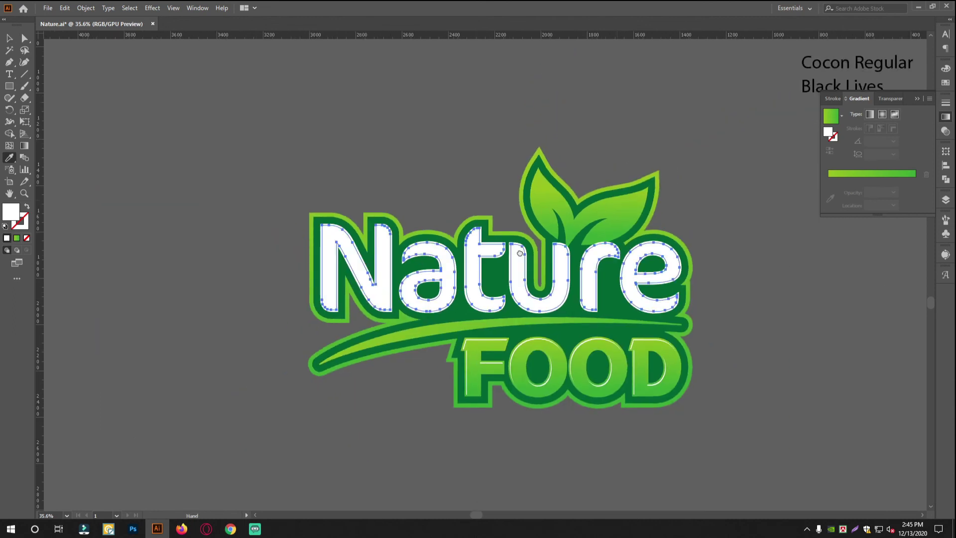
pyautogui.moveTo(732, 47); pyautogui.dragTo(587, 130)
pyautogui.click(549, 112)
pyautogui.moveTo(172, 403); pyautogui.dragTo(554, 267)
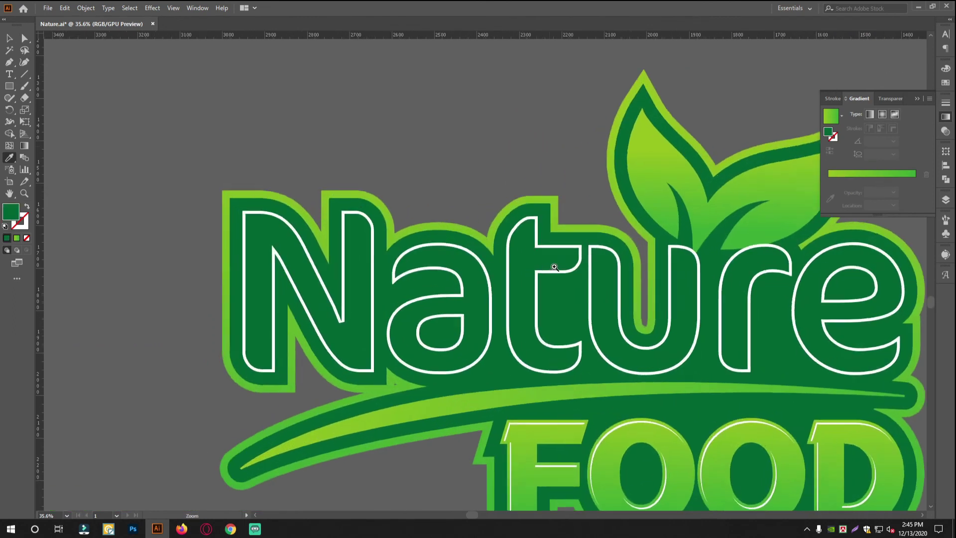
# Duplicate the dark green inset Nature letters in front and nudge the copies slightly right and down
pyautogui.click(9, 38)
pyautogui.scroll(4, 319, 245)
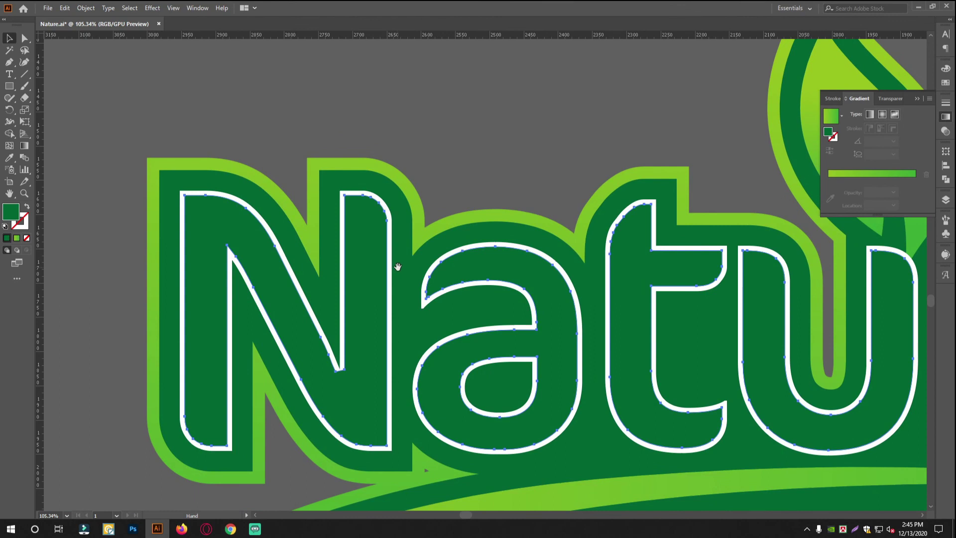
pyautogui.moveTo(333, 264); pyautogui.dragTo(316, 243)
pyautogui.click(187, 177)
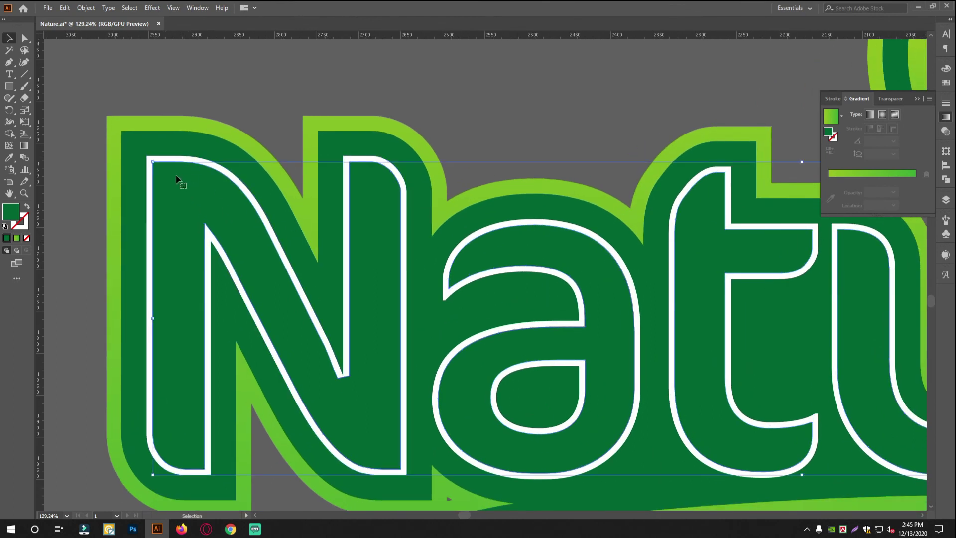
pyautogui.moveTo(187, 187); pyautogui.dragTo(189, 191)
pyautogui.moveTo(231, 158); pyautogui.dragTo(281, 178)
pyautogui.press('Up')
pyautogui.press('Up')
pyautogui.press('Up')
pyautogui.press('Up')
pyautogui.press('Up')
pyautogui.press('Down')
pyautogui.moveTo(622, 274); pyautogui.dragTo(523, 261)
pyautogui.moveTo(522, 261); pyautogui.dragTo(357, 214)
# Fill the nudged Nature copies with white sampled from the lettering, leaving a thin green inner line, and deselect them
pyautogui.click(9, 158)
pyautogui.moveTo(206, 147); pyautogui.dragTo(399, 209)
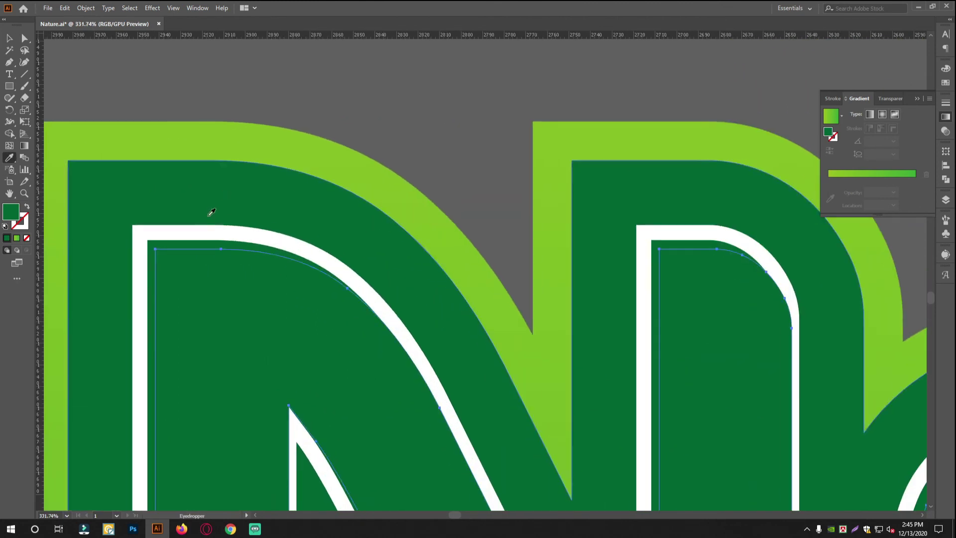
pyautogui.click(210, 228)
pyautogui.moveTo(396, 243); pyautogui.dragTo(209, 219)
pyautogui.moveTo(367, 230); pyautogui.dragTo(189, 203)
pyautogui.click(11, 39)
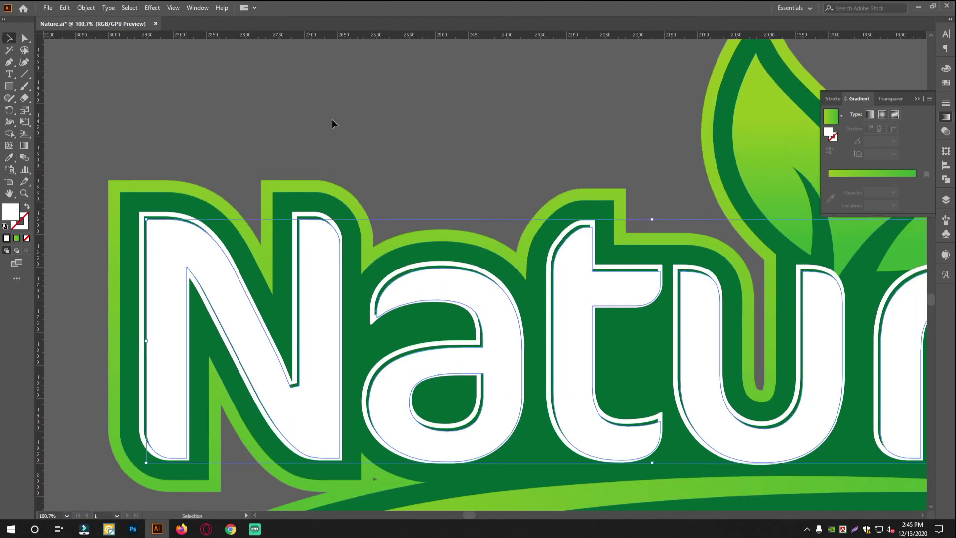
pyautogui.click(332, 120)
# Examine the inner lines along the Nature lettering and the overall look of the logo
pyautogui.moveTo(559, 281); pyautogui.dragTo(492, 269)
pyautogui.moveTo(349, 326); pyautogui.dragTo(298, 316)
pyautogui.moveTo(642, 351); pyautogui.dragTo(184, 352)
pyautogui.moveTo(637, 354); pyautogui.dragTo(370, 331)
pyautogui.moveTo(637, 339); pyautogui.dragTo(333, 324)
pyautogui.moveTo(537, 340); pyautogui.dragTo(572, 299)
pyautogui.moveTo(477, 278); pyautogui.dragTo(518, 320)
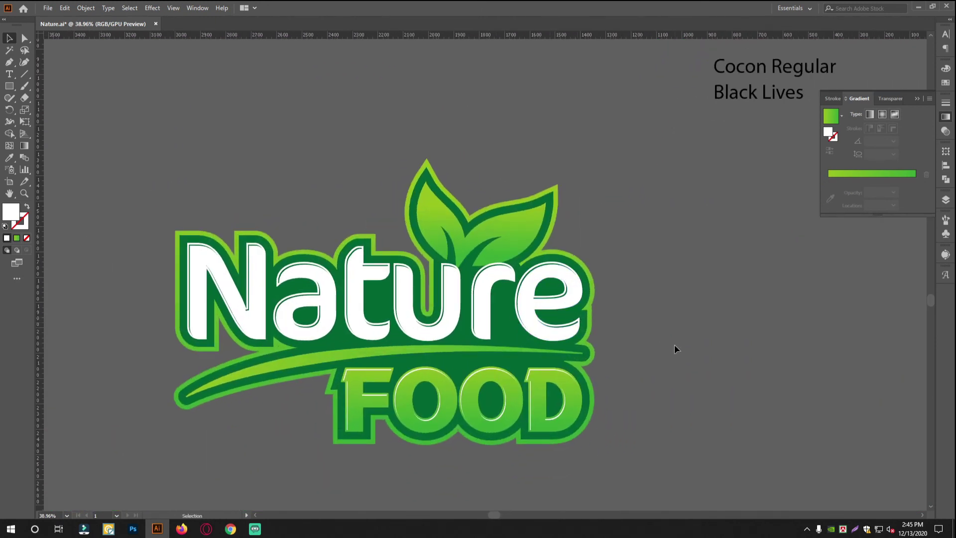
pyautogui.moveTo(674, 345); pyautogui.dragTo(587, 343)
pyautogui.moveTo(748, 303); pyautogui.dragTo(586, 324)
pyautogui.moveTo(522, 329); pyautogui.dragTo(533, 328)
pyautogui.moveTo(629, 313); pyautogui.dragTo(644, 298)
# Duplicate the reference logo's white background square and place the copy behind the recreated logo
pyautogui.click(707, 249)
pyautogui.moveTo(687, 227); pyautogui.dragTo(817, 229)
pyautogui.moveTo(817, 229); pyautogui.dragTo(538, 342)
pyautogui.moveTo(561, 278)
pyautogui.mouseDown()
pyautogui.moveTo(520, 274)
pyautogui.moveTo(577, 273)
pyautogui.mouseUp()
pyautogui.moveTo(531, 294); pyautogui.dragTo(413, 313)
pyautogui.moveTo(570, 297); pyautogui.dragTo(740, 209)
pyautogui.moveTo(532, 278); pyautogui.dragTo(493, 276)
pyautogui.moveTo(648, 257); pyautogui.dragTo(273, 406)
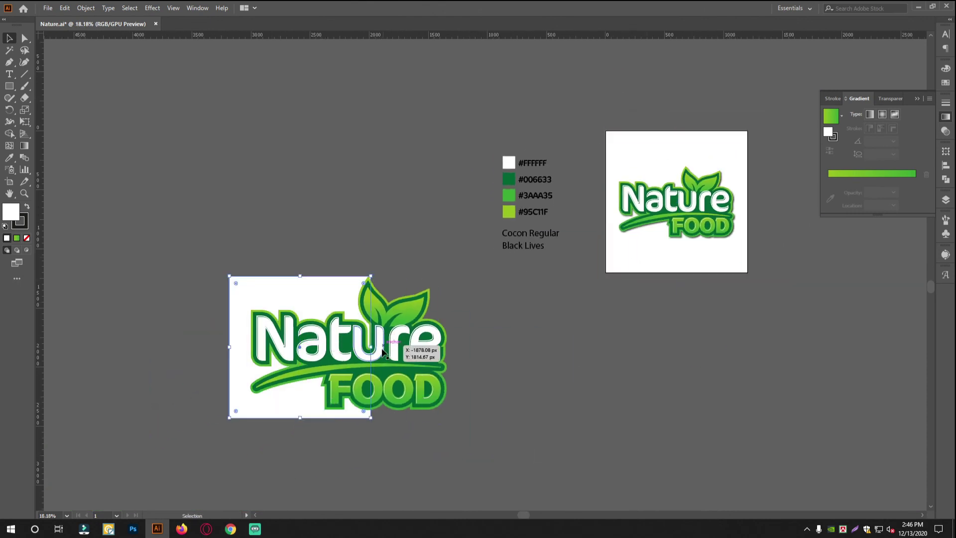
# Stretch the white background in width and height into a rectangle that surrounds the whole recreated logo with a margin
pyautogui.moveTo(371, 347); pyautogui.dragTo(530, 347)
pyautogui.click(415, 278)
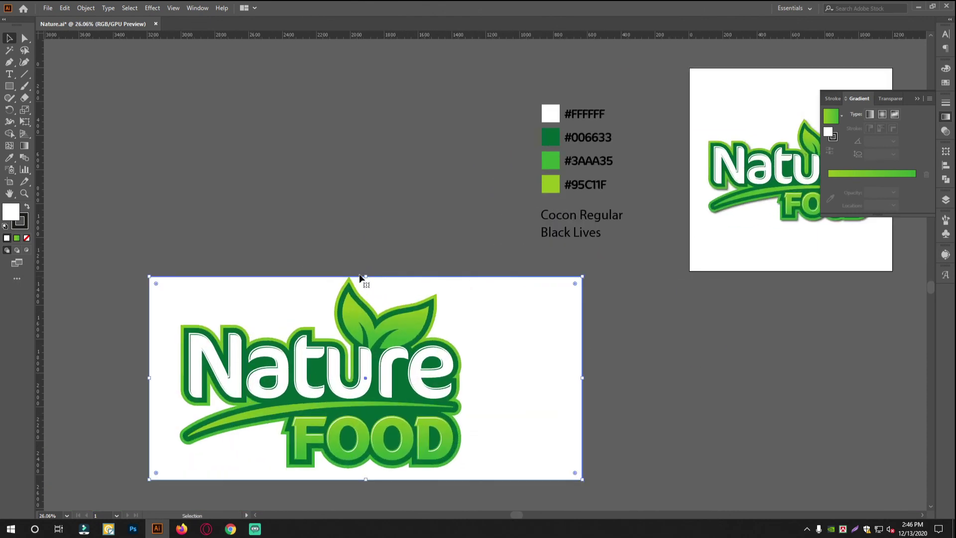
pyautogui.moveTo(362, 277); pyautogui.dragTo(373, 243)
pyautogui.moveTo(539, 341); pyautogui.dragTo(574, 230)
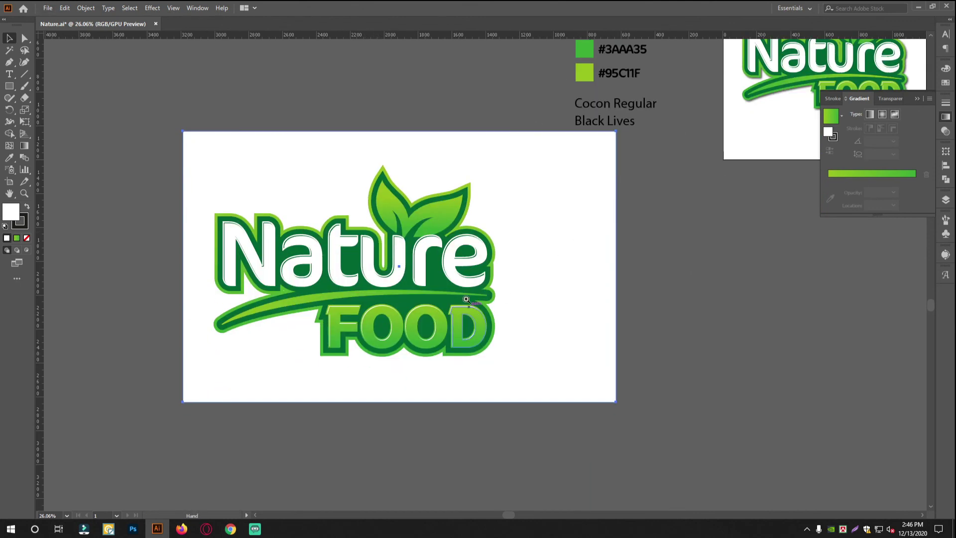
# Select every part of the recreated logo without the white background and group the parts
pyautogui.click(463, 302)
pyautogui.click(760, 394)
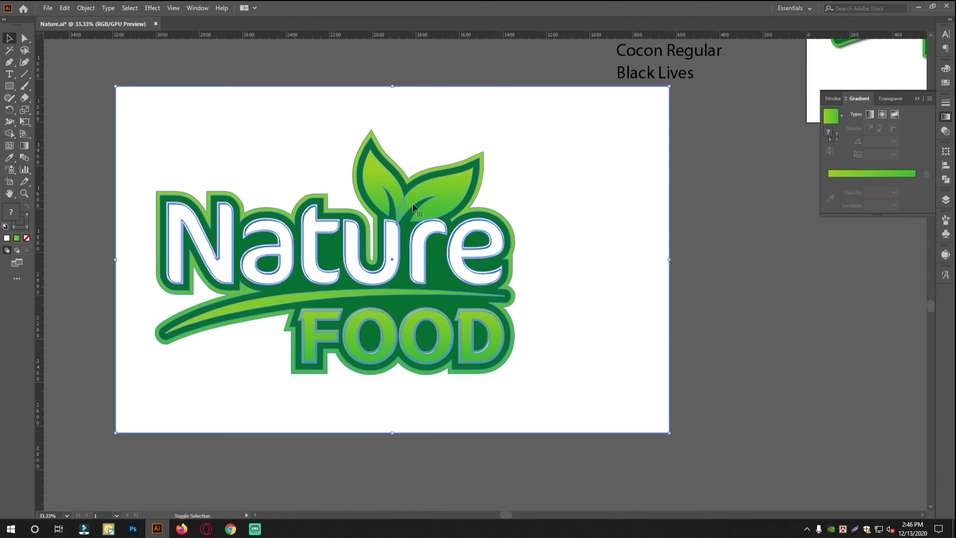
pyautogui.moveTo(659, 343)
pyautogui.mouseDown()
pyautogui.moveTo(590, 339)
pyautogui.moveTo(610, 355)
pyautogui.mouseUp()
pyautogui.moveTo(739, 466)
pyautogui.mouseDown()
pyautogui.moveTo(274, 219)
pyautogui.moveTo(388, 294)
pyautogui.mouseUp()
pyautogui.click(771, 280)
pyautogui.keyDown('shift'); pyautogui.click(560, 241); pyautogui.keyUp('shift')
pyautogui.hotkey('ctrl', 'g')
pyautogui.click(749, 339)
# Apply a Drop Shadow to the grouped logo with Multiply mode, 75% opacity, 7 px X and Y offsets, 5 px blur and black colour
pyautogui.moveTo(494, 290); pyautogui.dragTo(471, 287)
pyautogui.click(407, 299)
pyautogui.click(144, 7)
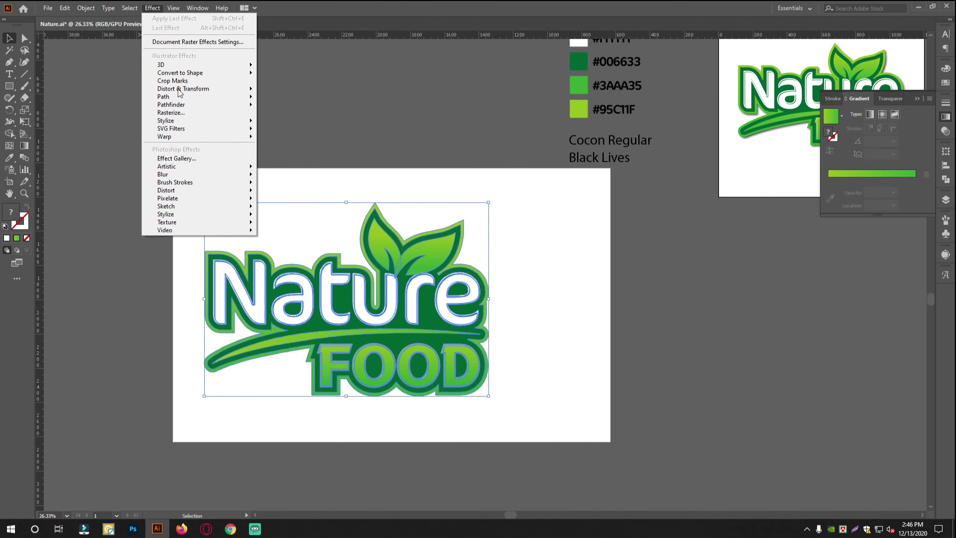
pyautogui.moveTo(185, 121)
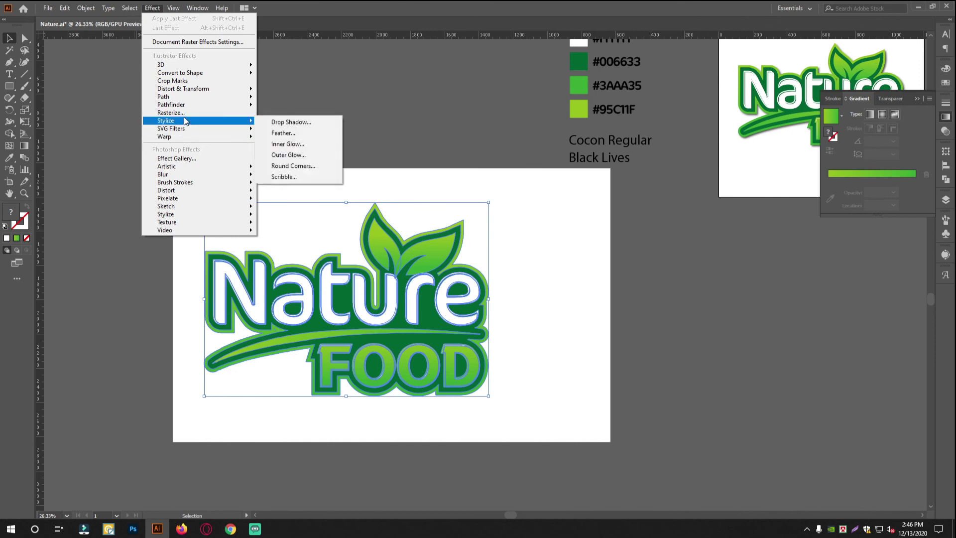
pyautogui.click(291, 121)
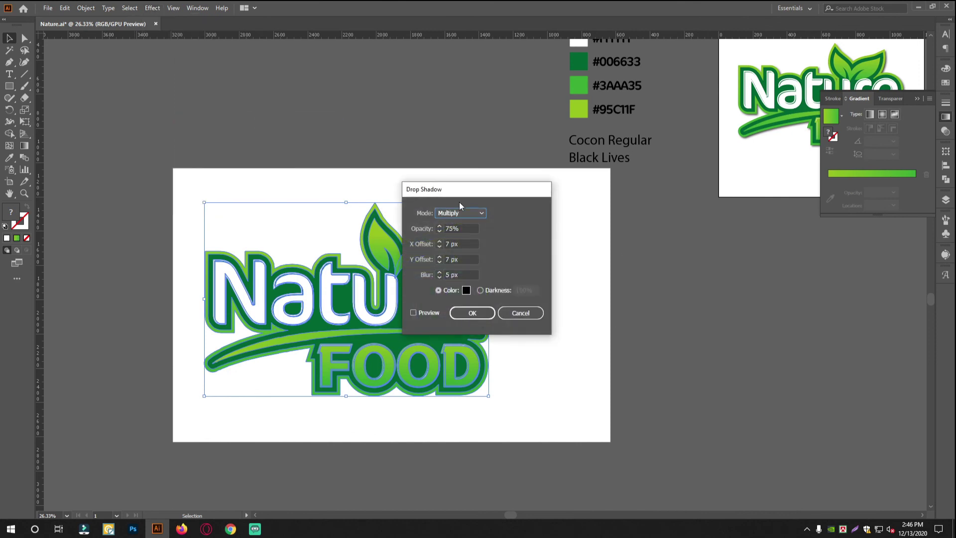
pyautogui.moveTo(478, 185); pyautogui.dragTo(593, 208)
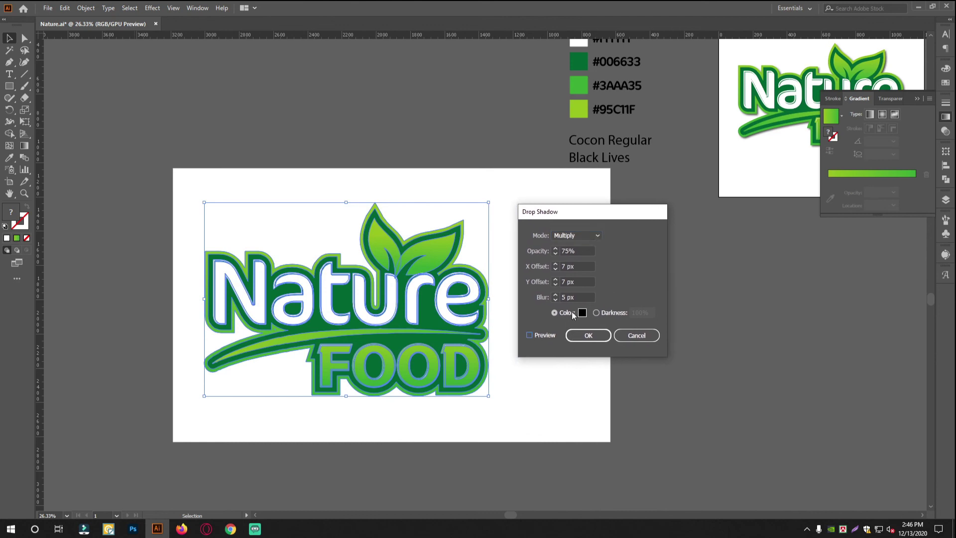
pyautogui.click(529, 335)
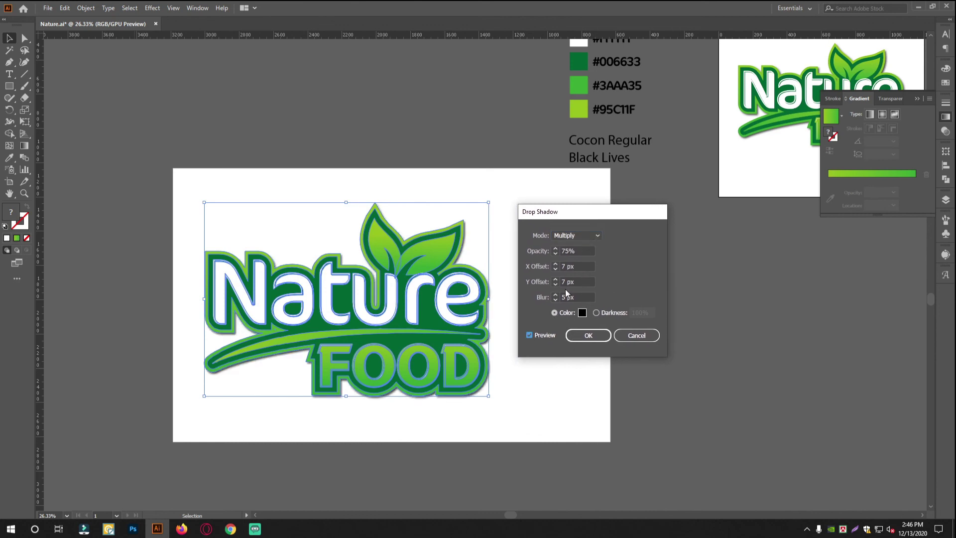
pyautogui.click(595, 339)
pyautogui.click(691, 345)
# Examine the finished logo's drop shadow and lettering highlights up close and as a whole
pyautogui.hotkey('ctrl', 'space')
pyautogui.moveTo(410, 365); pyautogui.dragTo(515, 373)
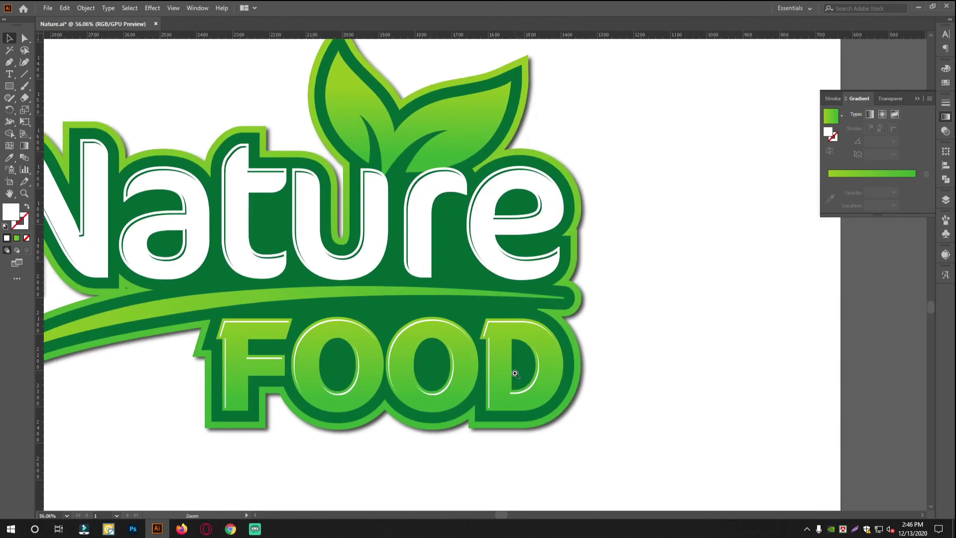
pyautogui.moveTo(387, 338); pyautogui.dragTo(536, 331)
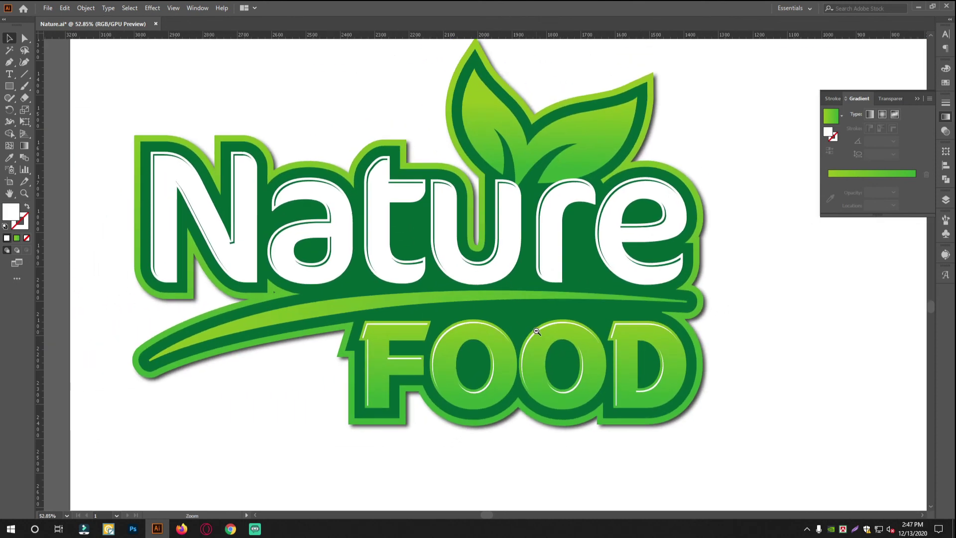
pyautogui.moveTo(648, 339); pyautogui.dragTo(602, 335)
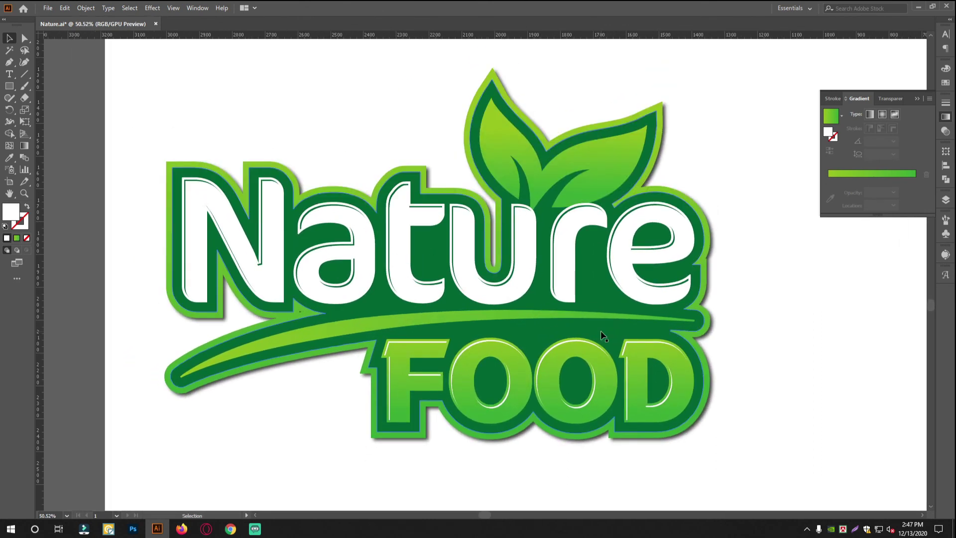
pyautogui.scroll(3, 668, 257)
pyautogui.moveTo(536, 247); pyautogui.dragTo(551, 276)
pyautogui.scroll(-1, 605, 255)
pyautogui.scroll(-1, 598, 265)
pyautogui.scroll(-1, 598, 265)
pyautogui.scroll(-1, 580, 242)
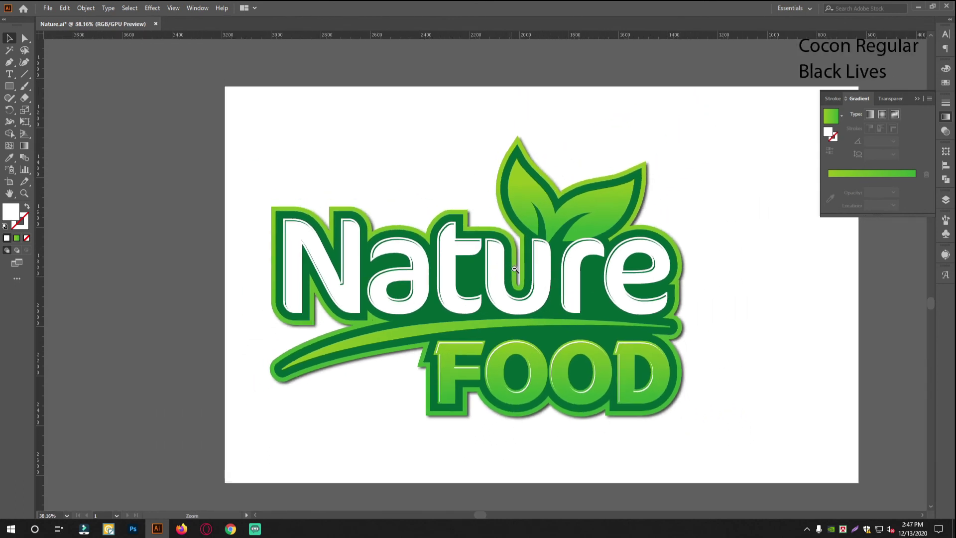
# Review the complete logo against its white background, checking the overall composition of leaves, lettering and swoosh
pyautogui.scroll(1, 514, 268)
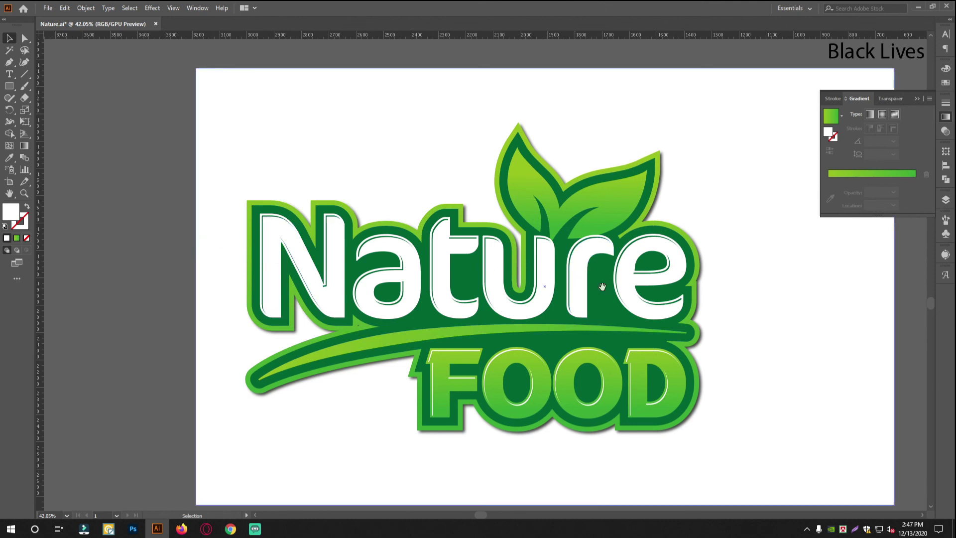
pyautogui.scroll(-1, 600, 287)
pyautogui.scroll(-1, 553, 281)
pyautogui.scroll(1, 562, 285)
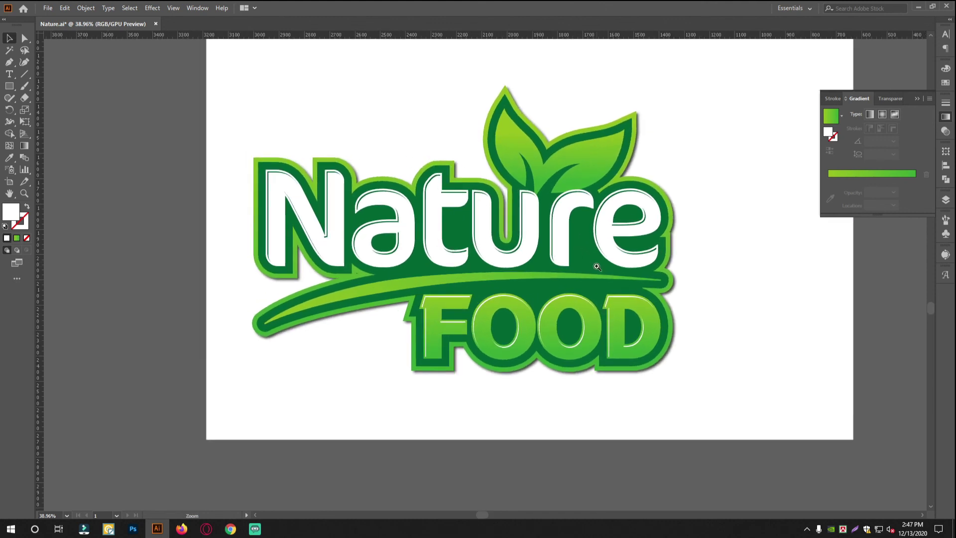
pyautogui.scroll(4, 525, 257)
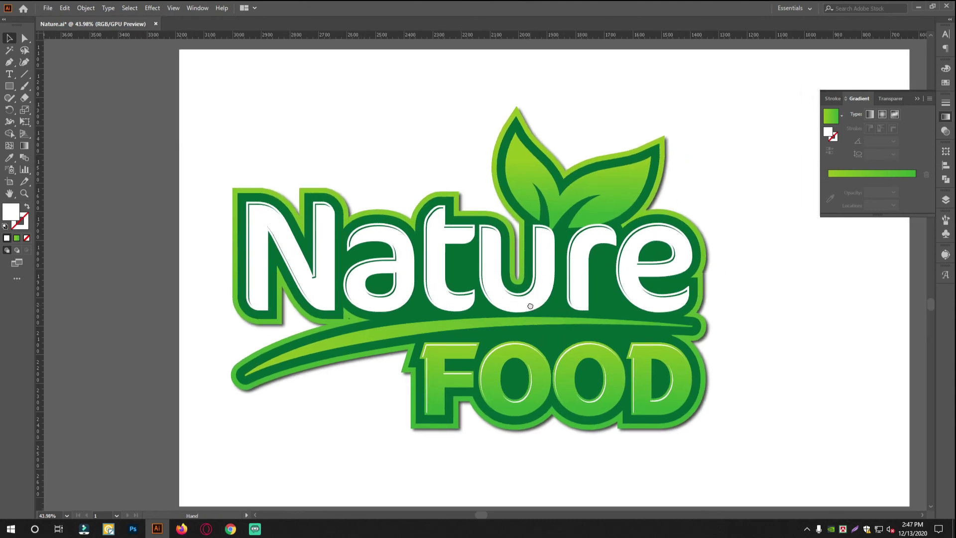
pyautogui.scroll(1, 515, 303)
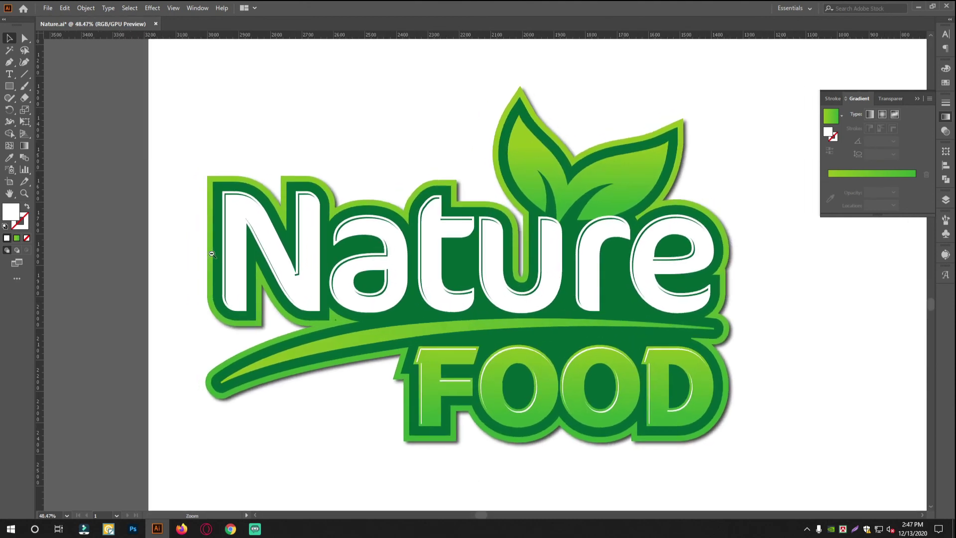
pyautogui.scroll(-2, 466, 267)
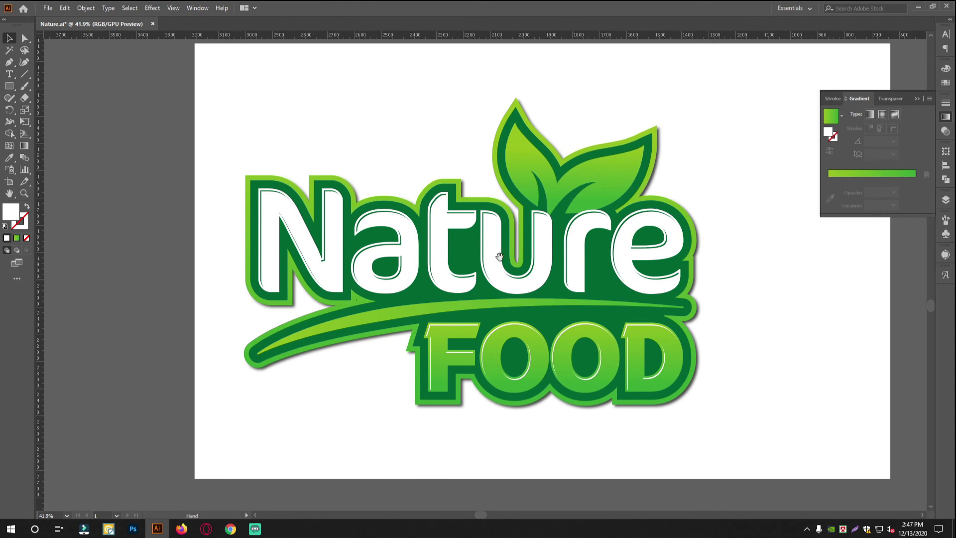
pyautogui.scroll(2, 466, 268)
pyautogui.moveTo(497, 265)
pyautogui.mouseDown()
pyautogui.moveTo(578, 264)
pyautogui.moveTo(461, 281)
pyautogui.moveTo(492, 274)
pyautogui.mouseUp()
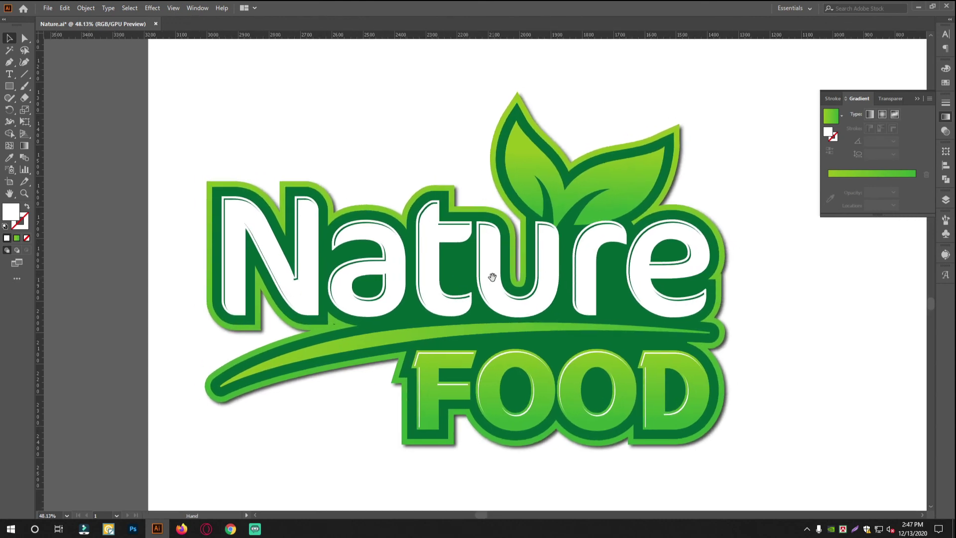
pyautogui.scroll(2, 493, 277)
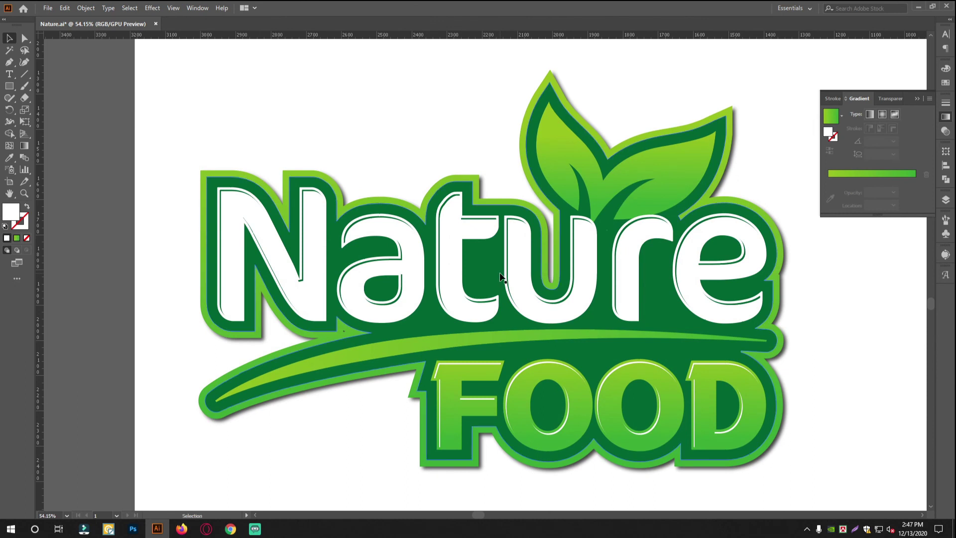